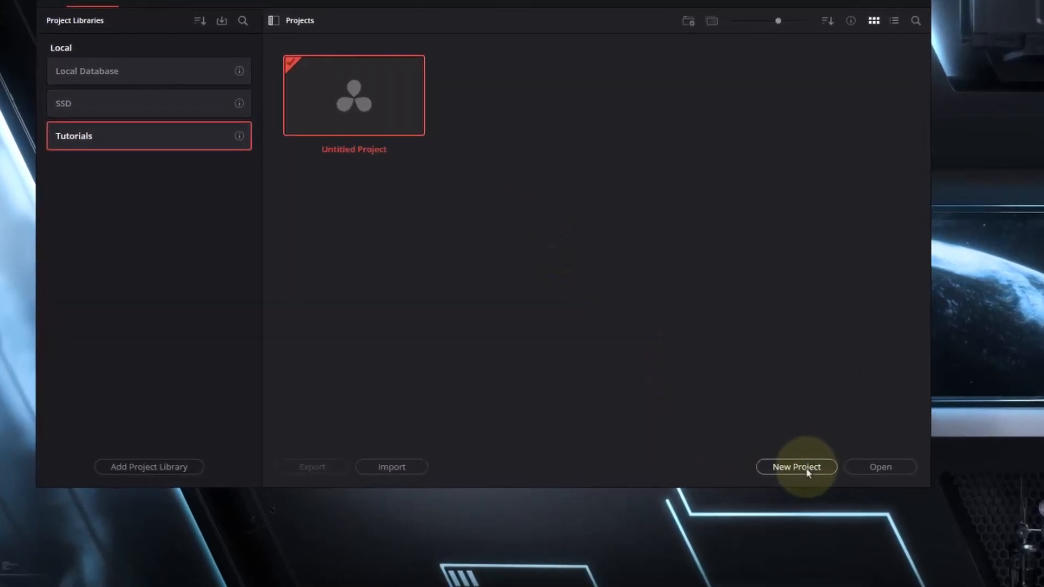
- Create a new project named "Getting started" in the Tutorials project library
click(807, 467)
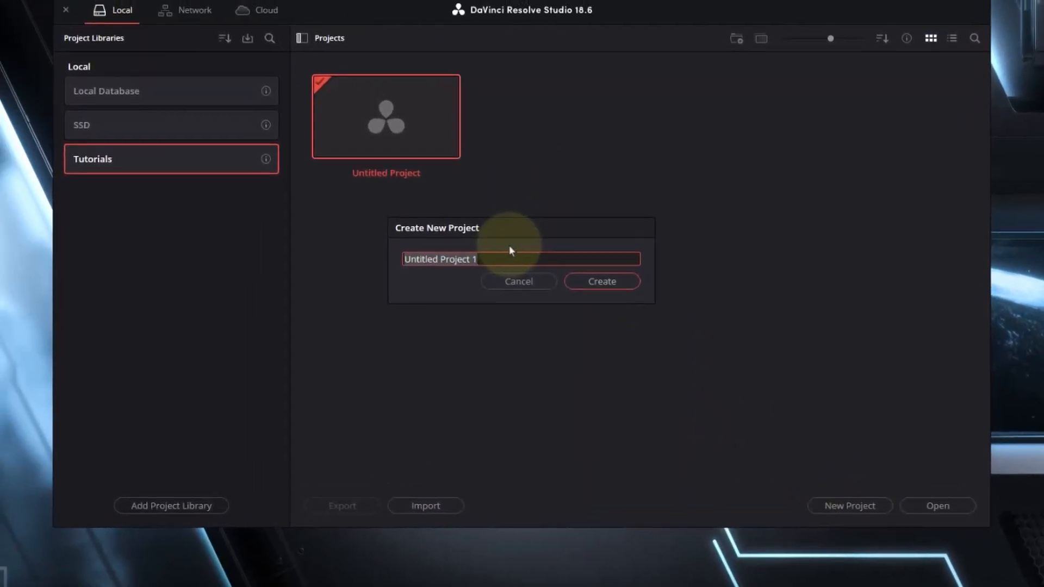
text(Getting started)
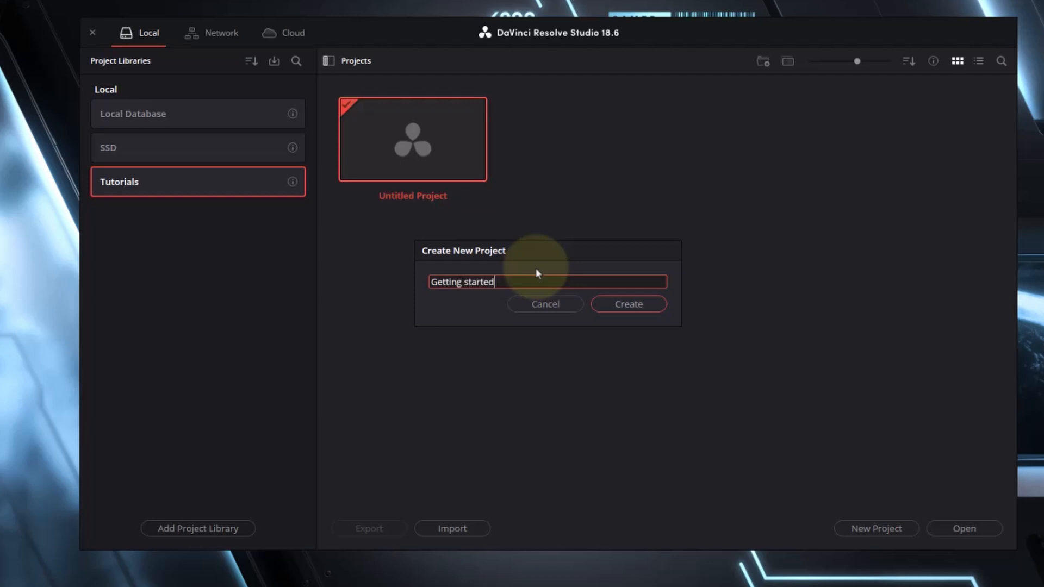
key(Return)
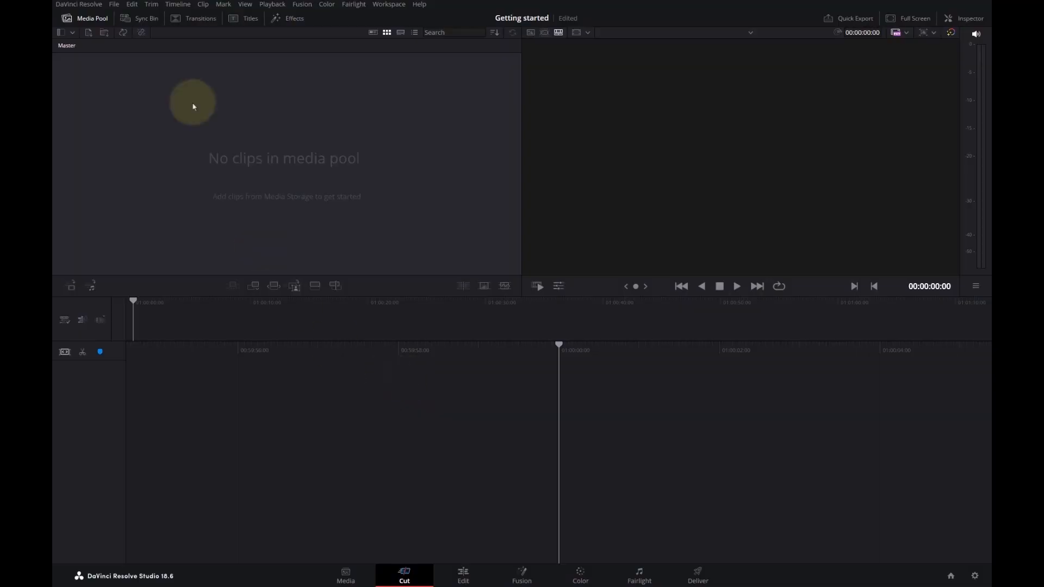
- Set the timeline frame rate to 29.97 frames per second in the project settings and save them
click(114, 4)
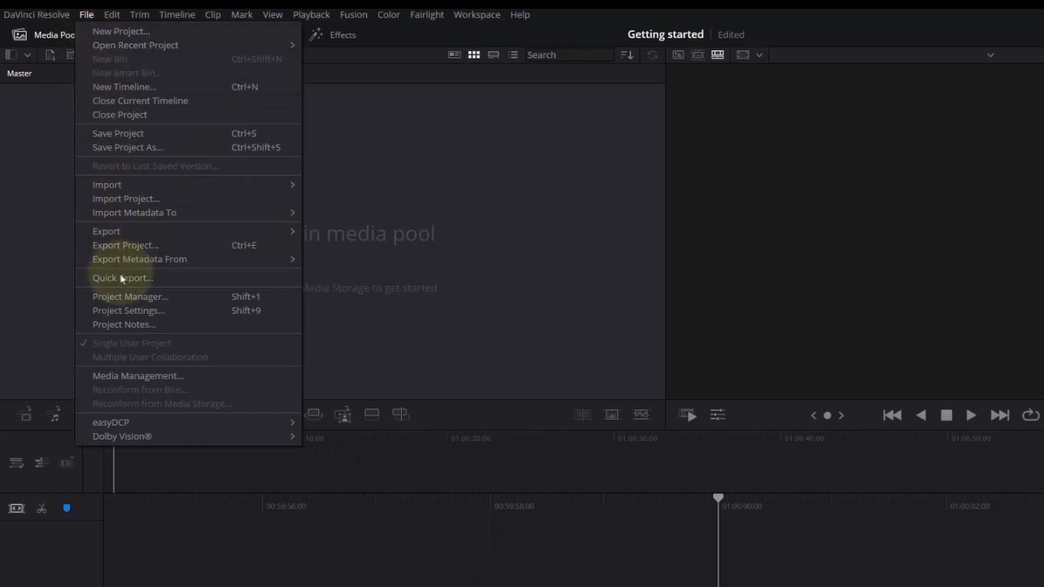
click(113, 315)
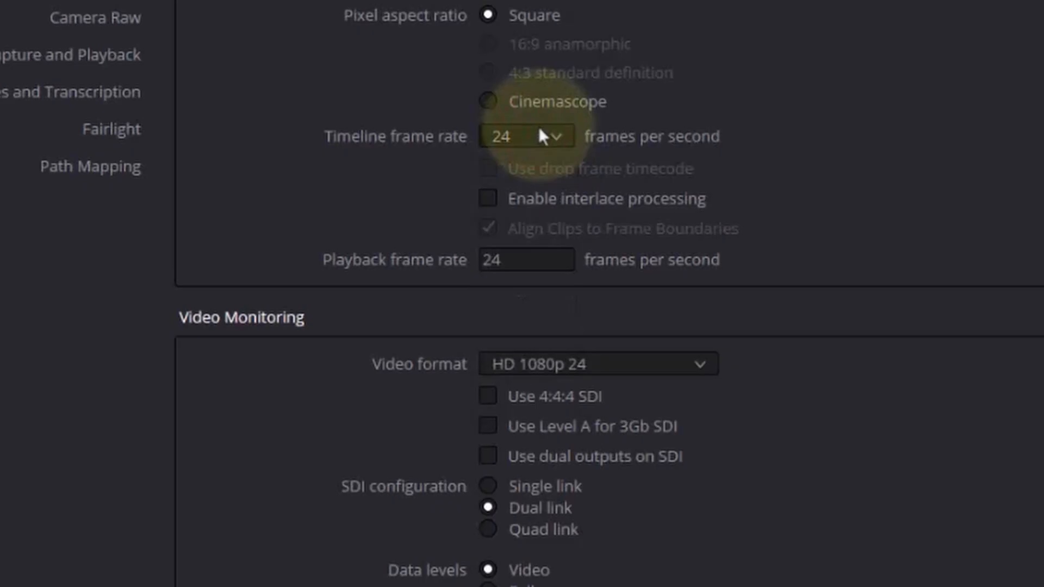
click(542, 136)
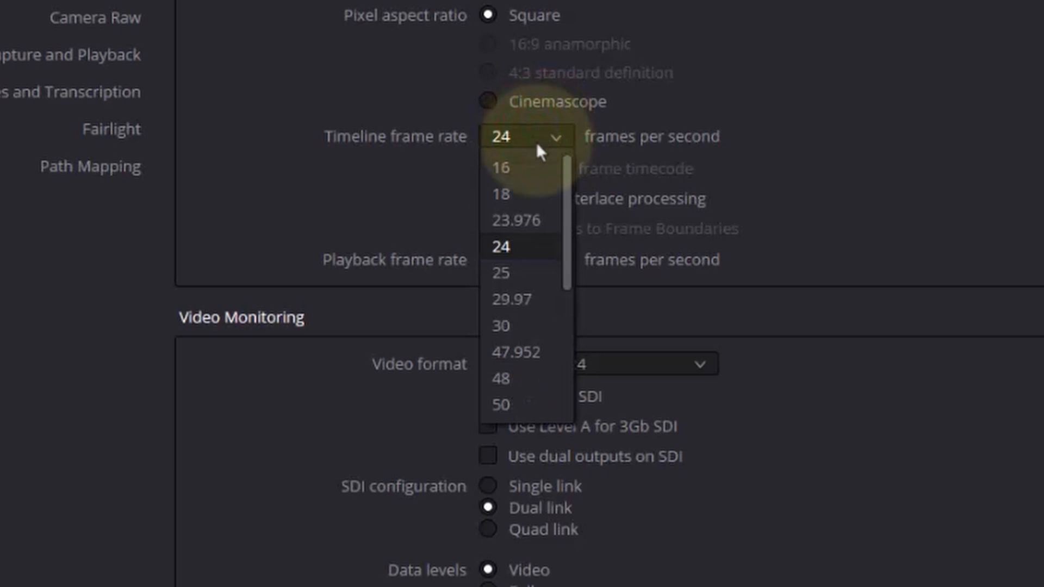
click(527, 299)
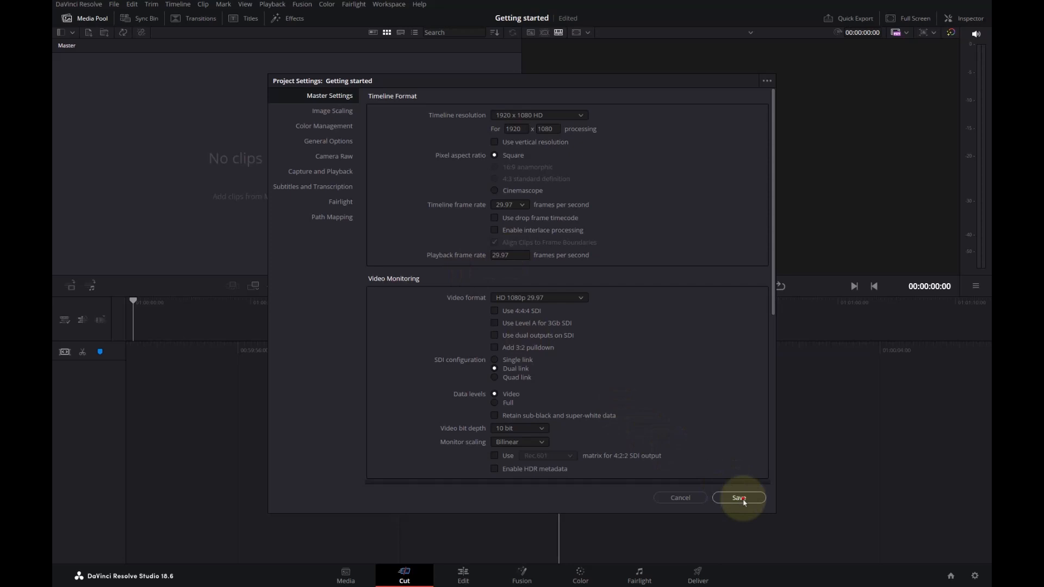
click(739, 497)
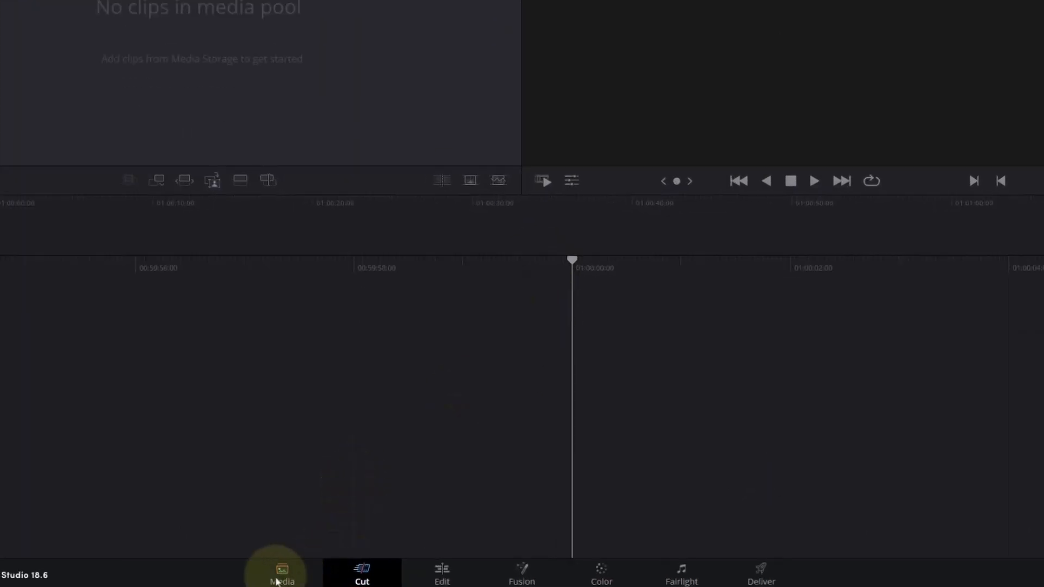
- On the Media page, browse C:\Assets to the Resolve Introduction folder in ZBM 2nd Series and check its b-roll subfolder
click(277, 583)
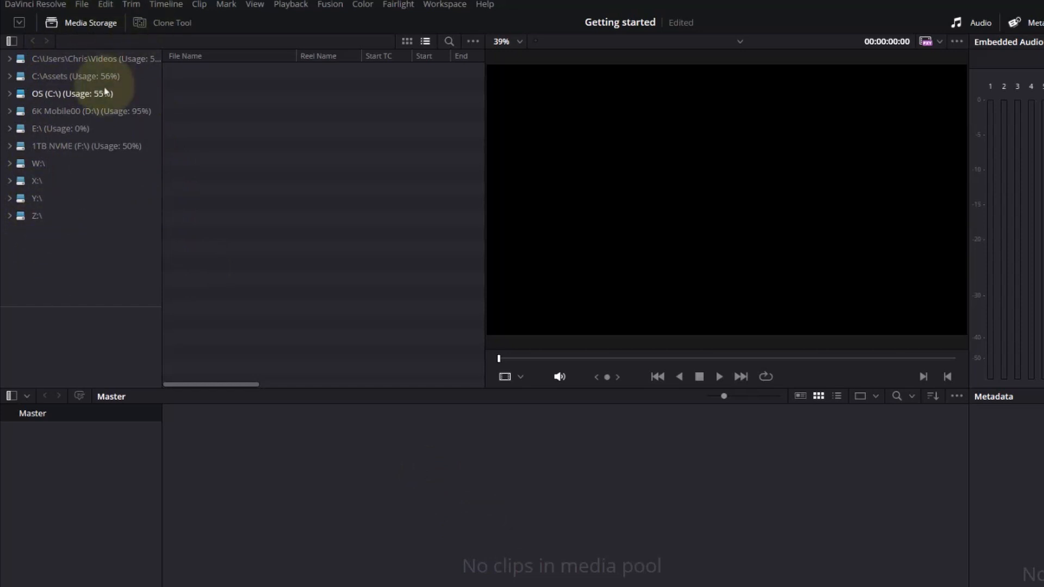
click(9, 77)
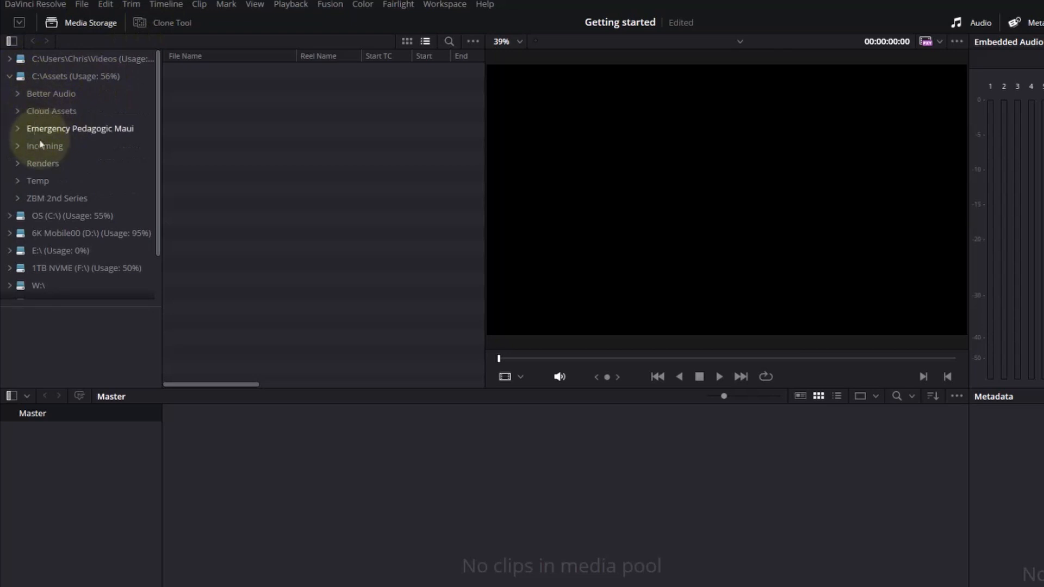
click(18, 200)
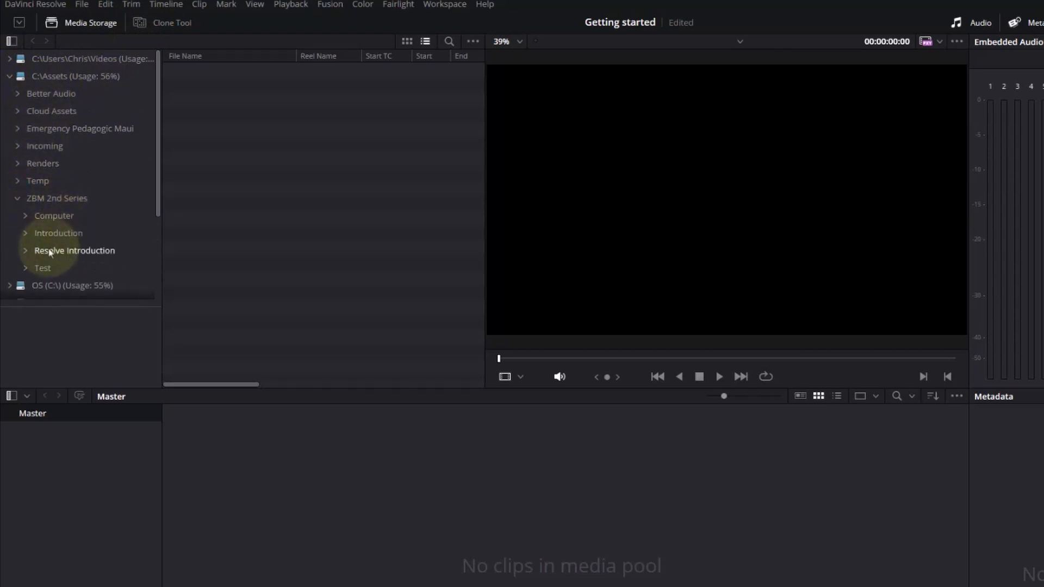
click(76, 251)
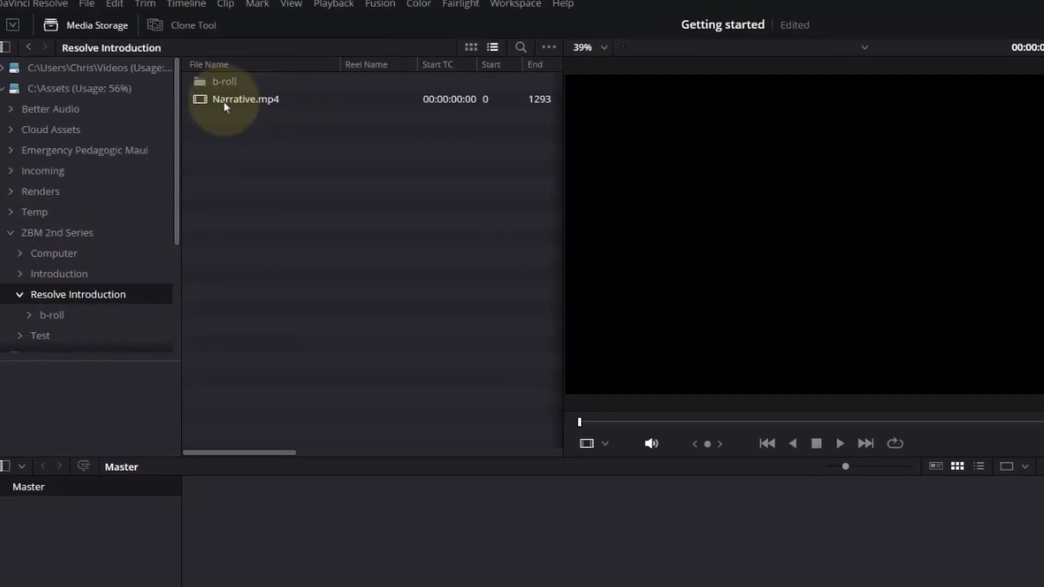
double_click(210, 90)
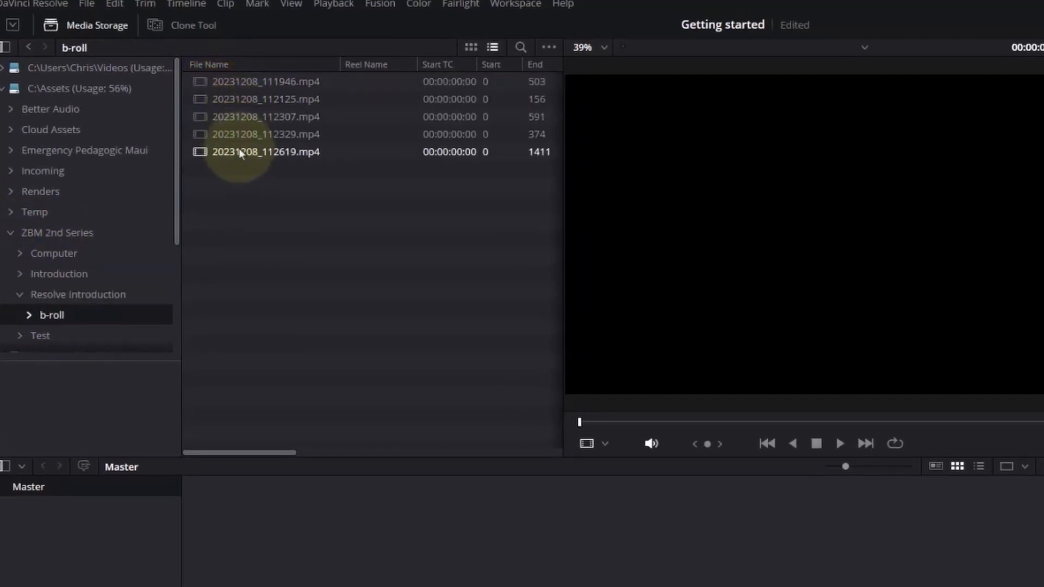
click(38, 297)
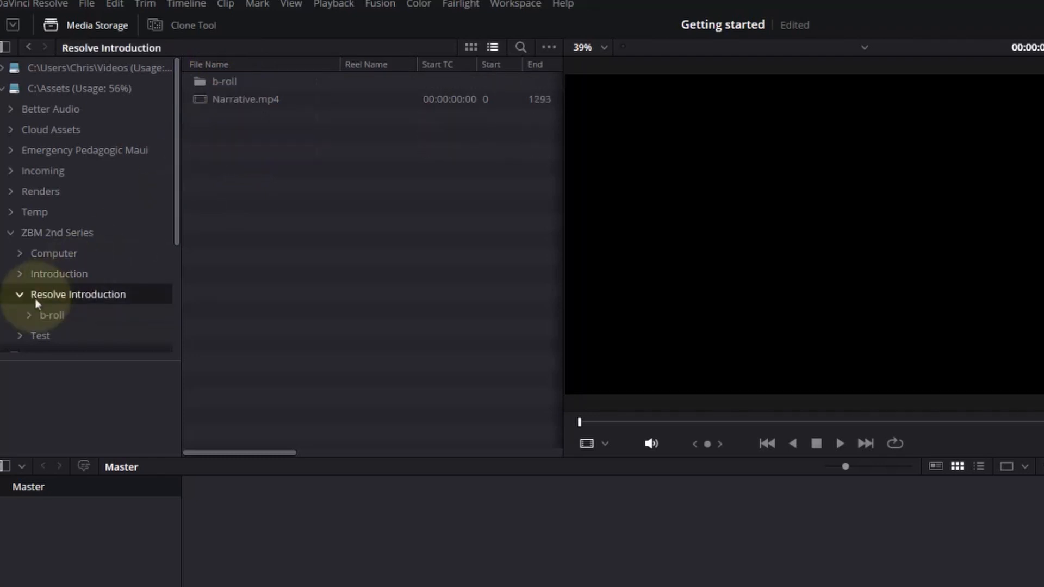
- Add the Resolve Introduction folder's clips loose to the Master bin of the media pool, skim them, and undo the import
drag(35, 300, 360, 581)
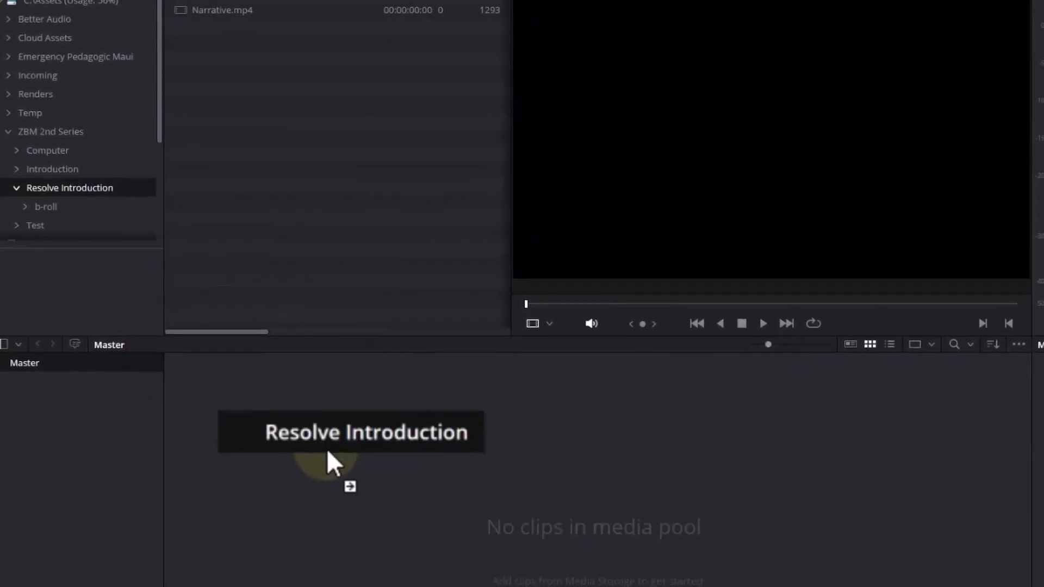
drag(328, 453, 383, 505)
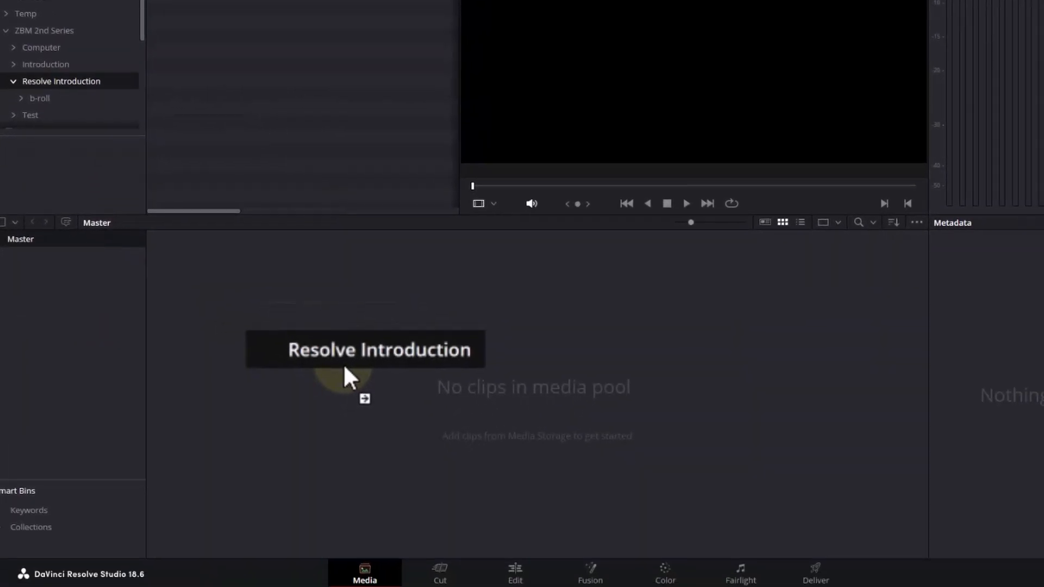
drag(344, 366, 342, 366)
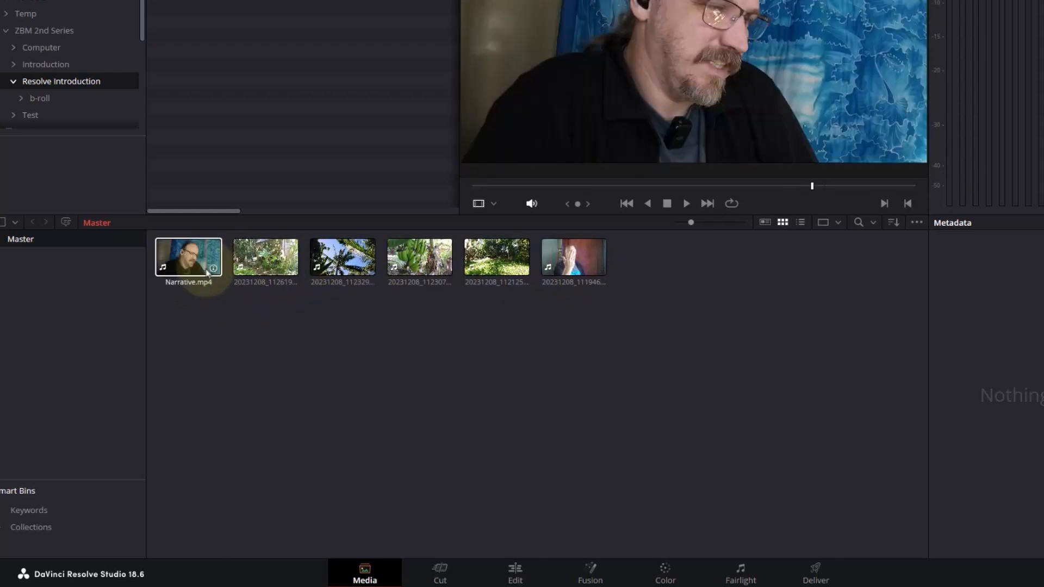
key(ctrl+z)
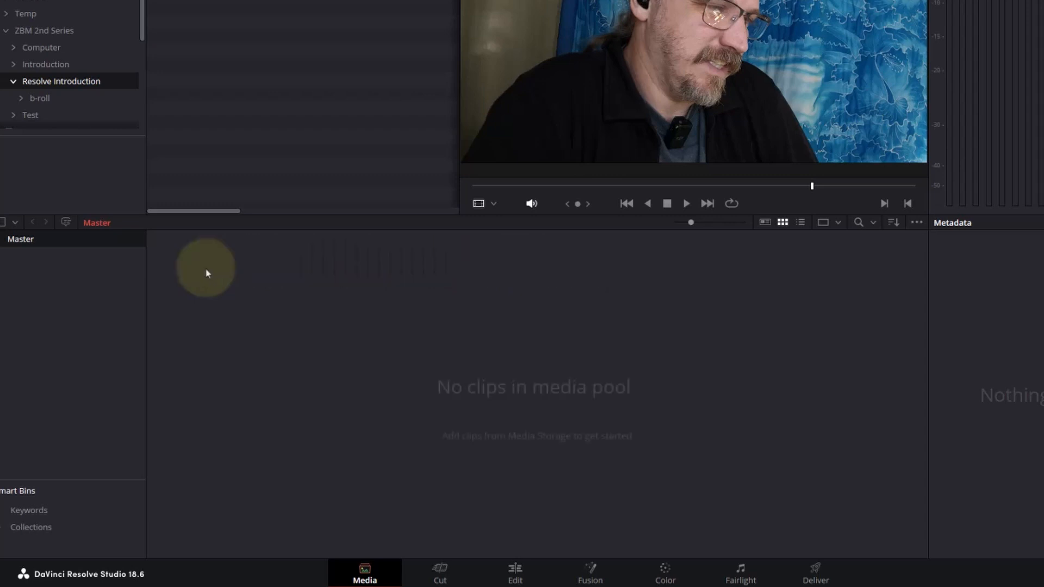
- Import the Resolve Introduction folder under Master as bins that keep its b-roll subfolder, and open the Resolve Introduction bin
drag(38, 82, 69, 309)
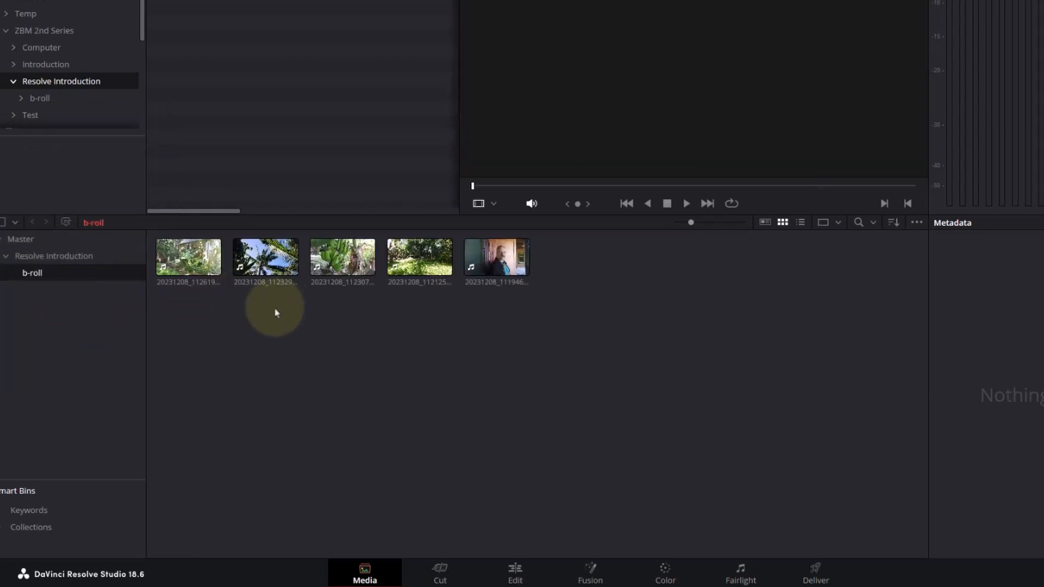
click(37, 257)
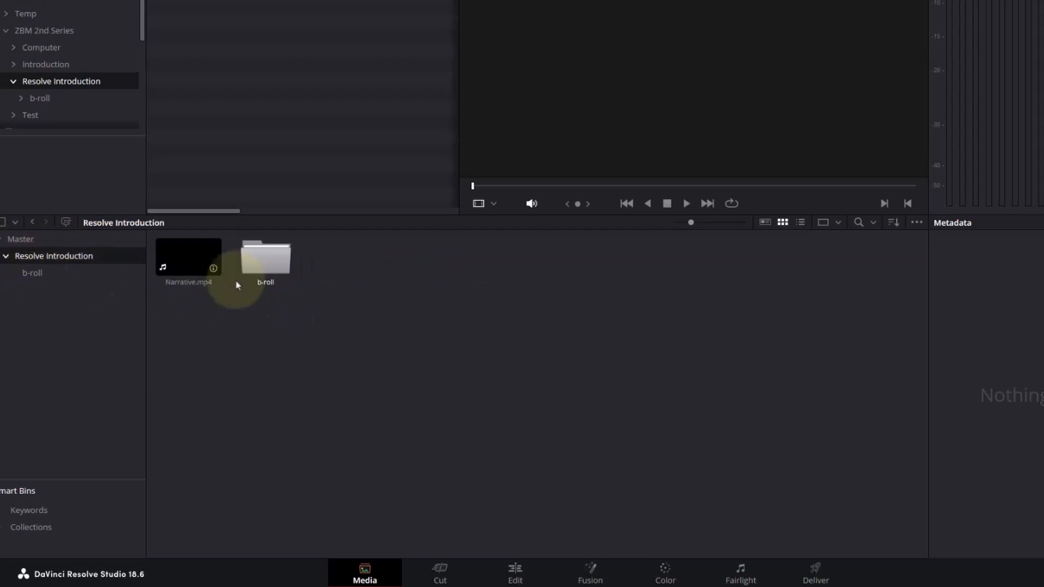
click(48, 276)
click(55, 261)
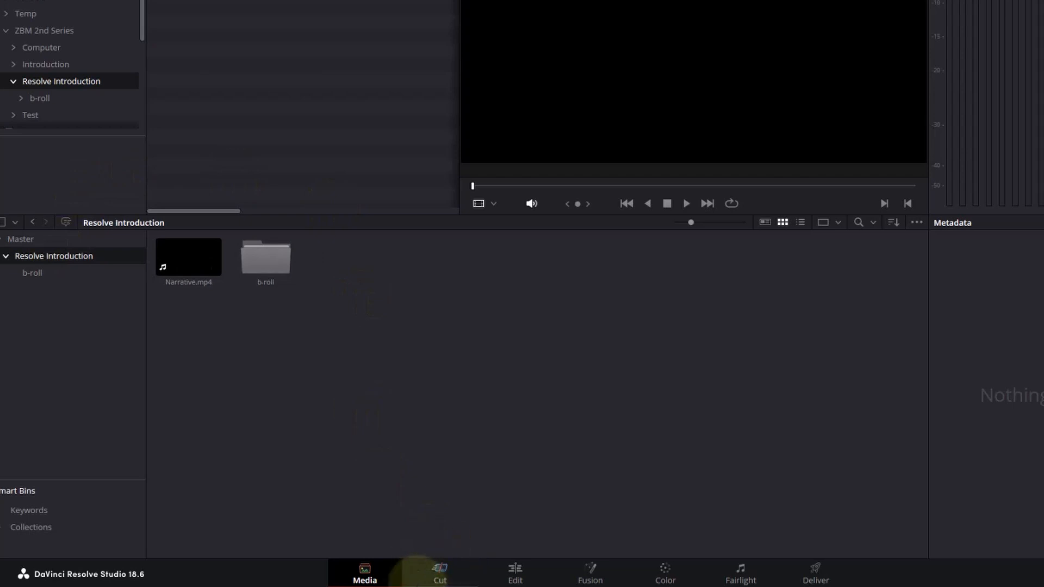
- On the Cut page, load Narrative.mp4 in the source viewer and set its In point at about 00:00:01:12, before the speech starts
click(416, 571)
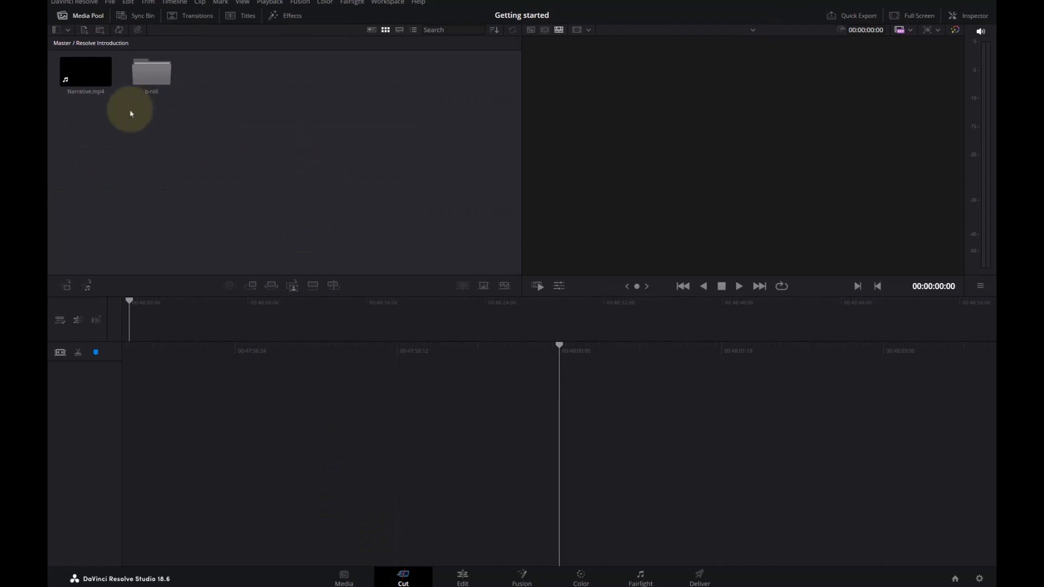
click(78, 69)
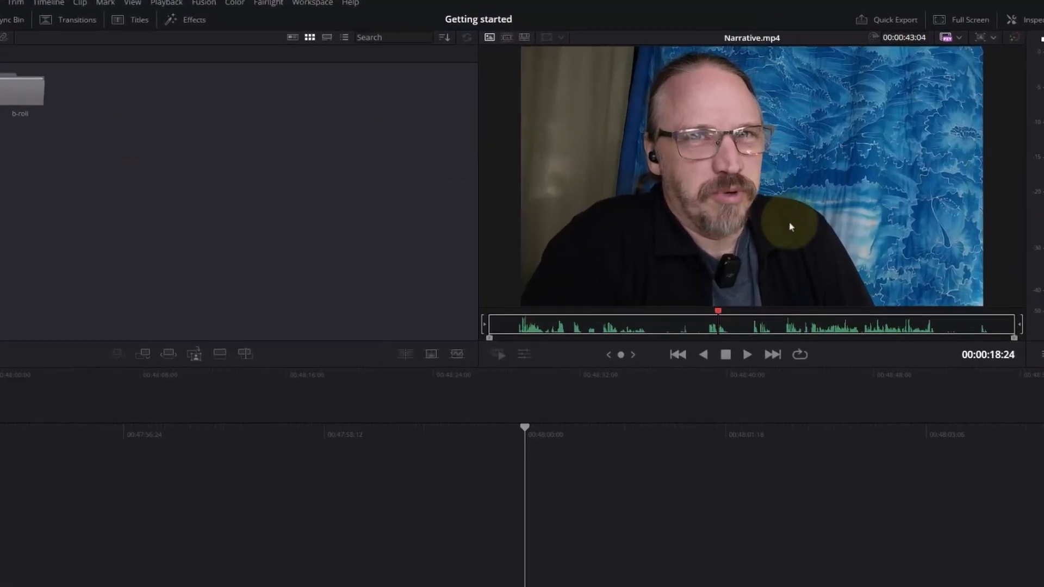
click(506, 329)
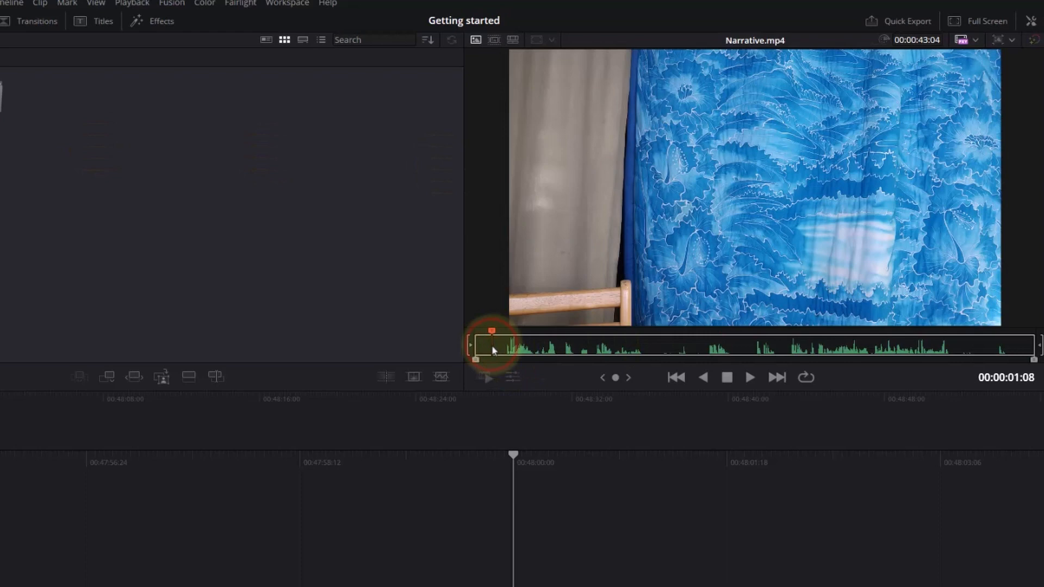
drag(493, 351, 492, 350)
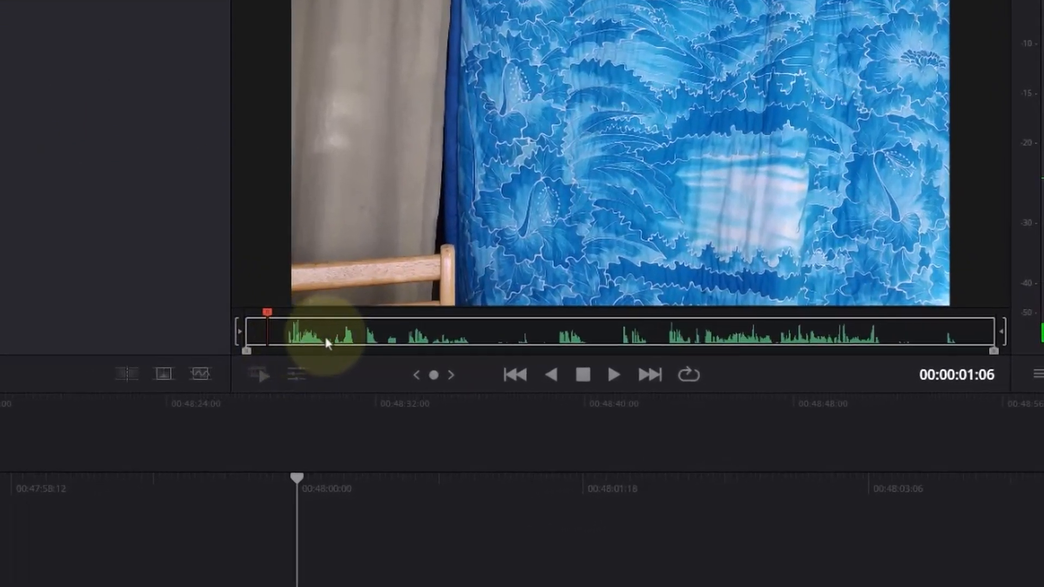
drag(275, 344, 262, 339)
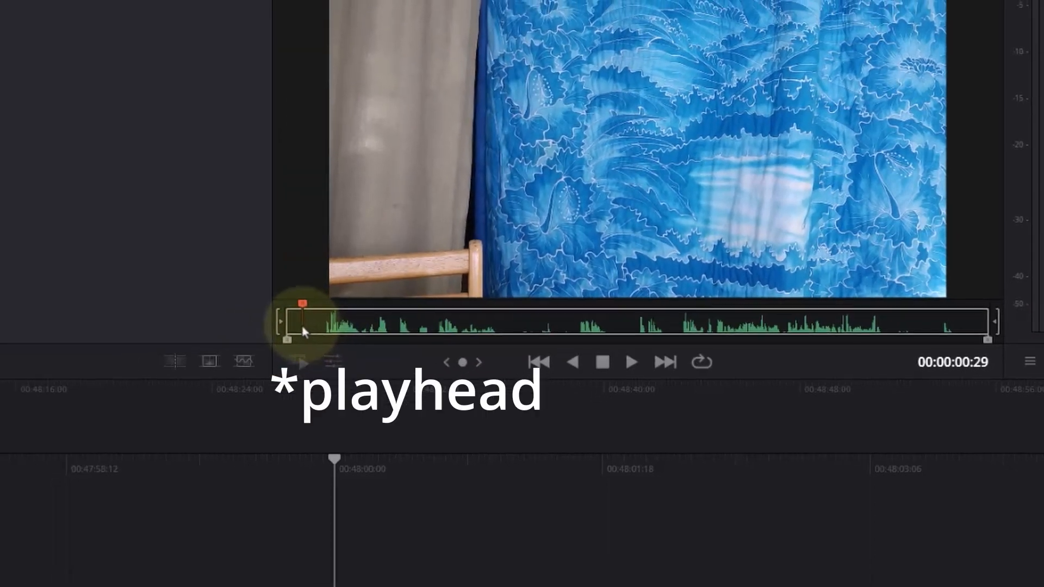
key(space)
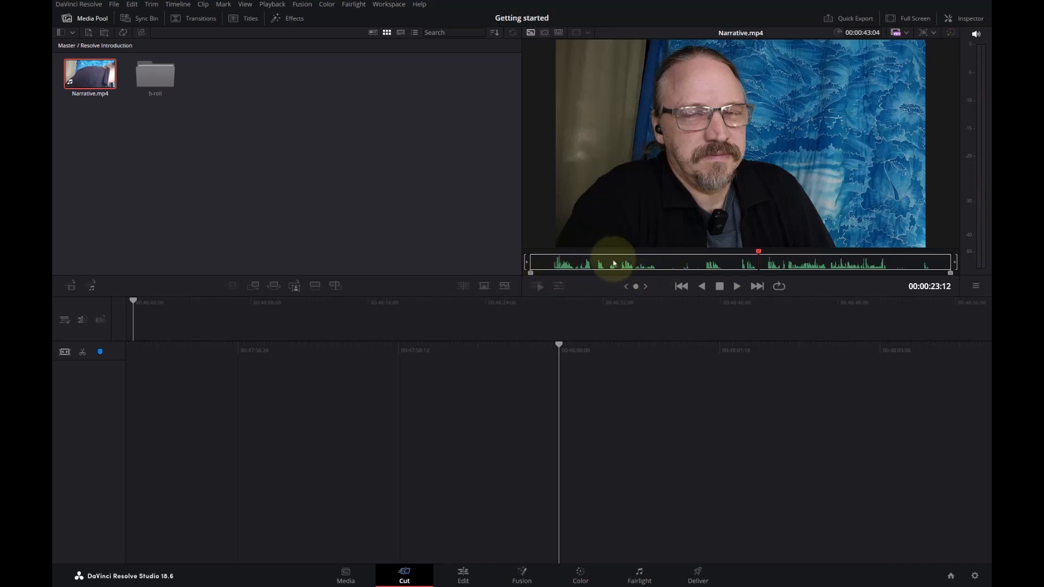
click(551, 267)
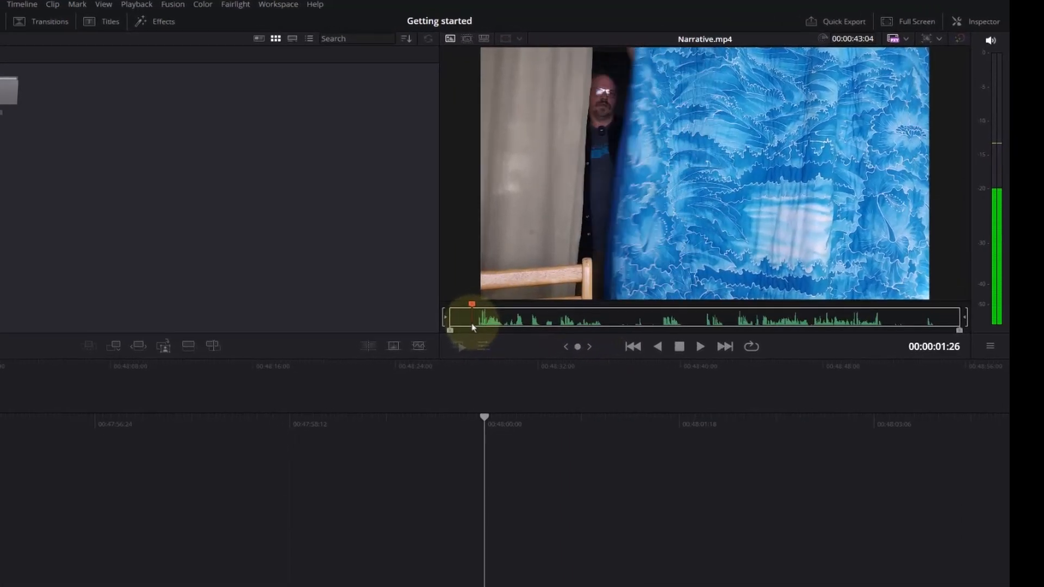
drag(472, 325, 467, 325)
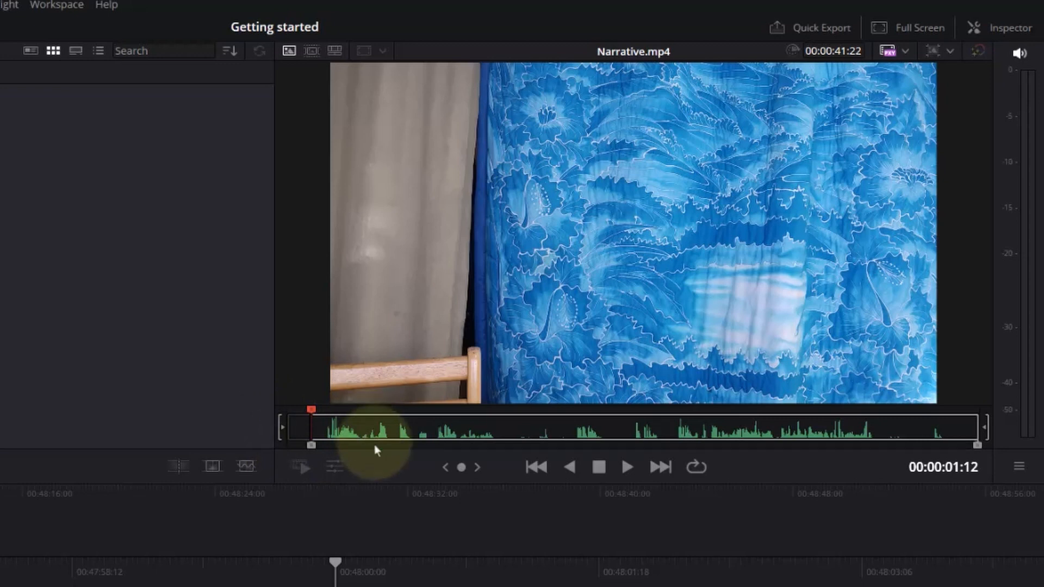
- Play and scrub Narrative.mp4 to find where the first spoken section ends, and mark an Out point at about 13 seconds
key(space)
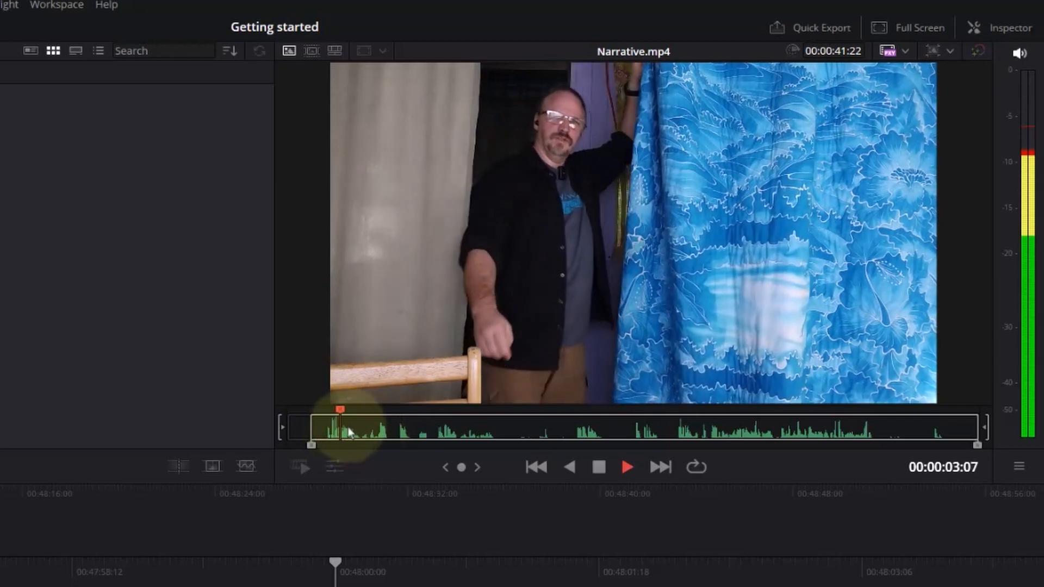
key(space)
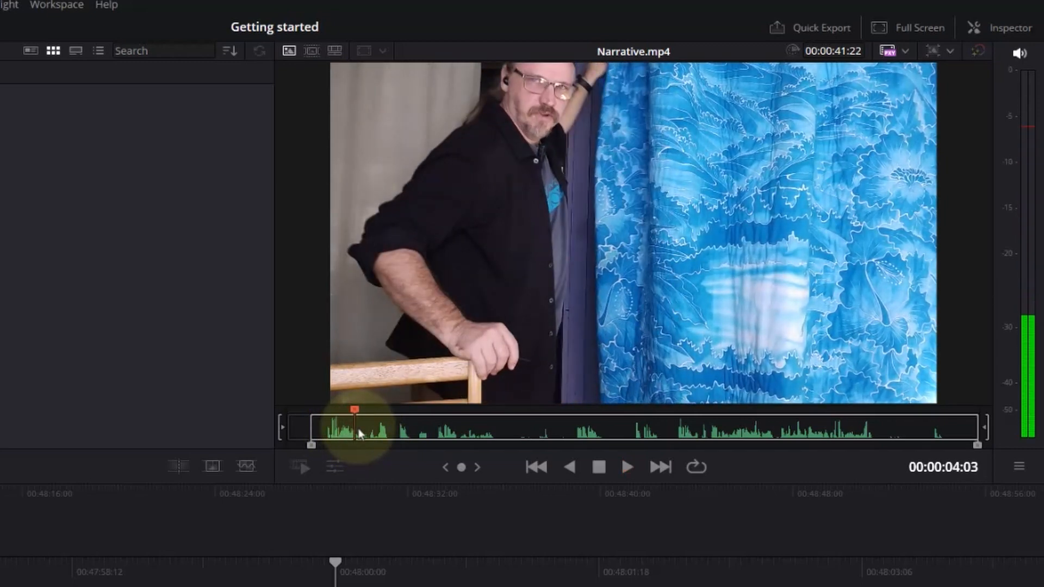
drag(359, 433, 481, 439)
key(space)
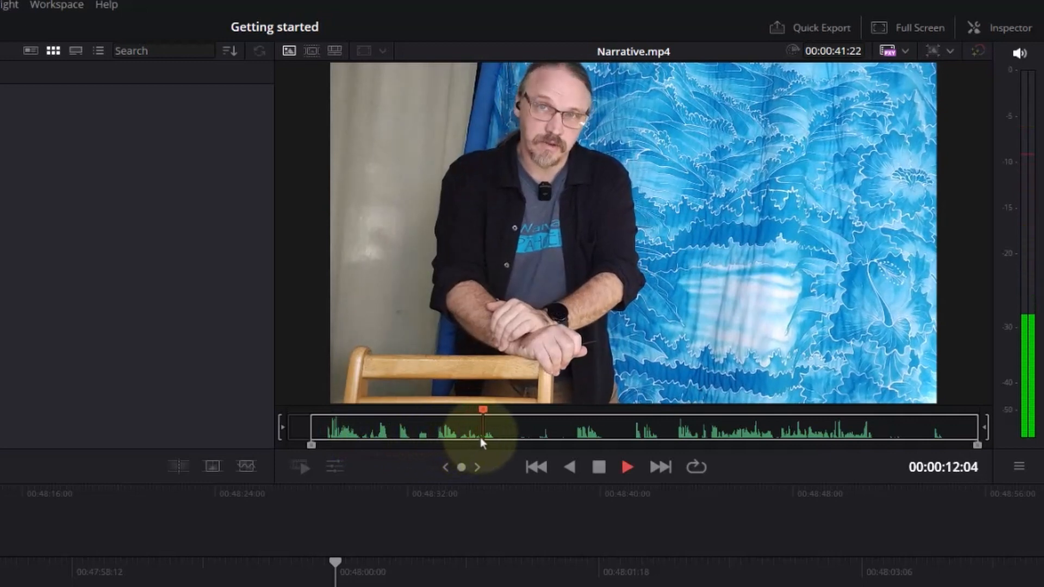
key(space)
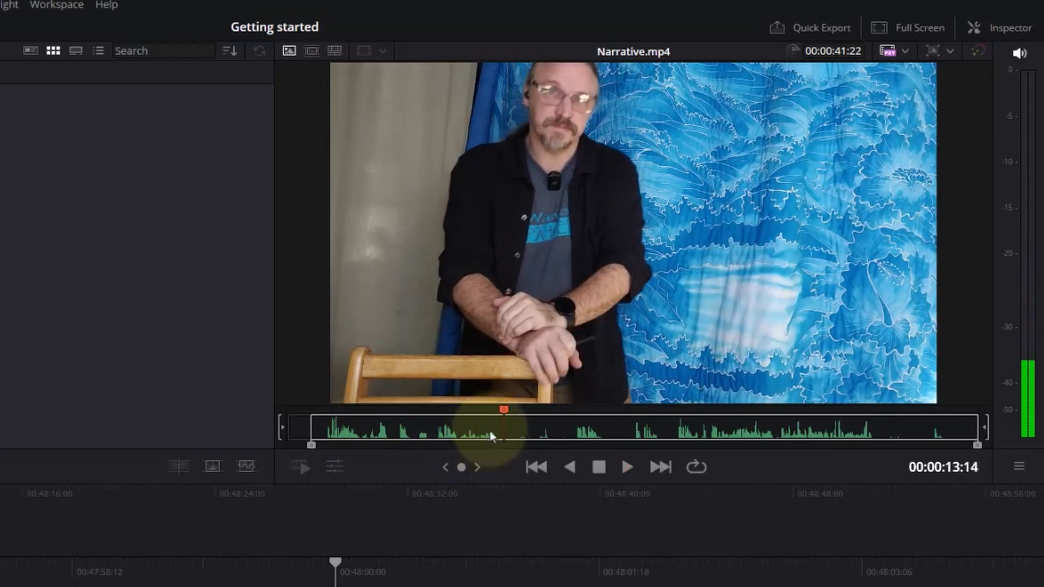
click(495, 436)
key(space)
key(space)
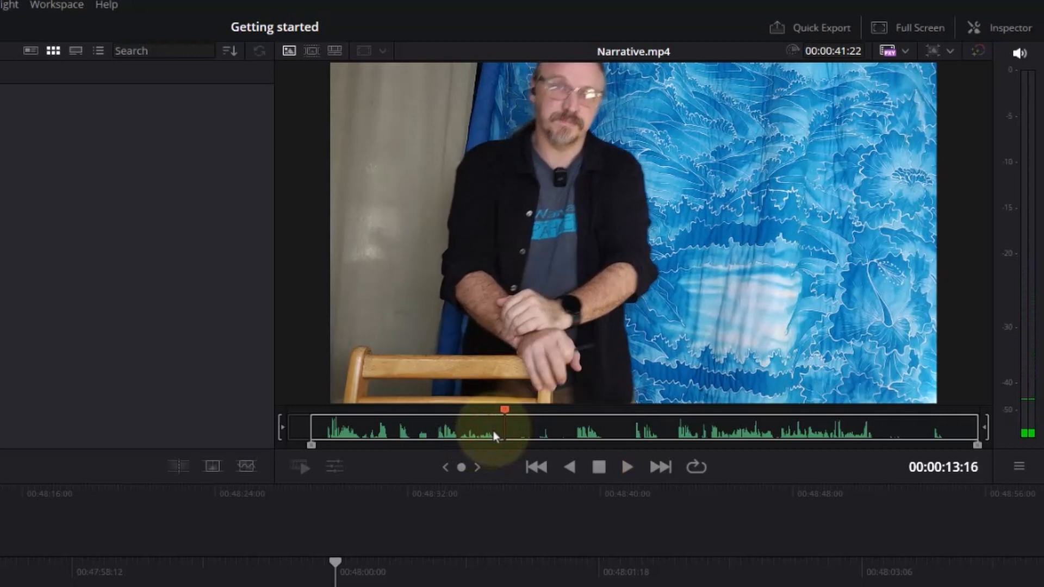
drag(497, 432, 497, 429)
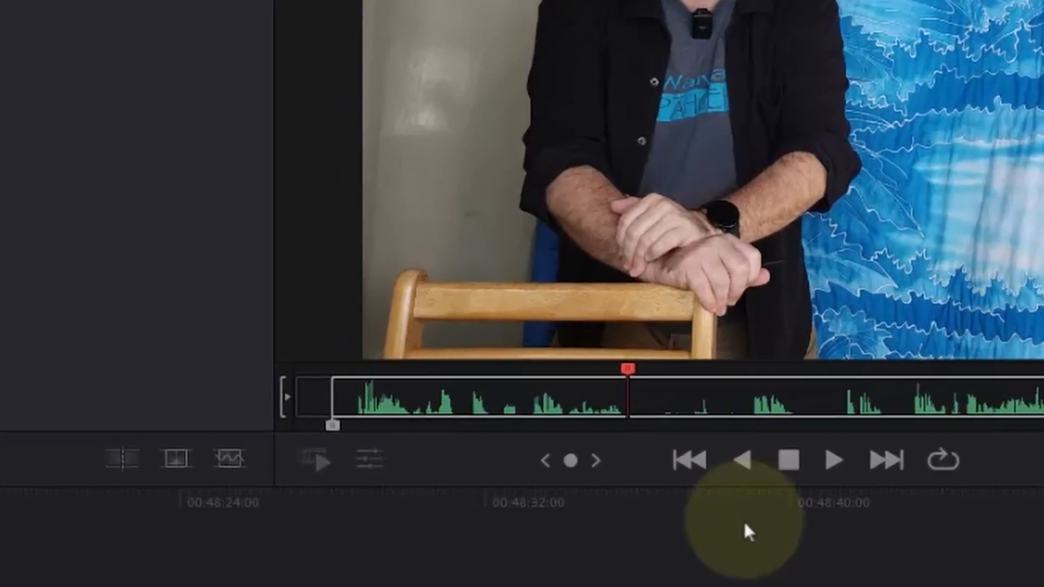
key(o)
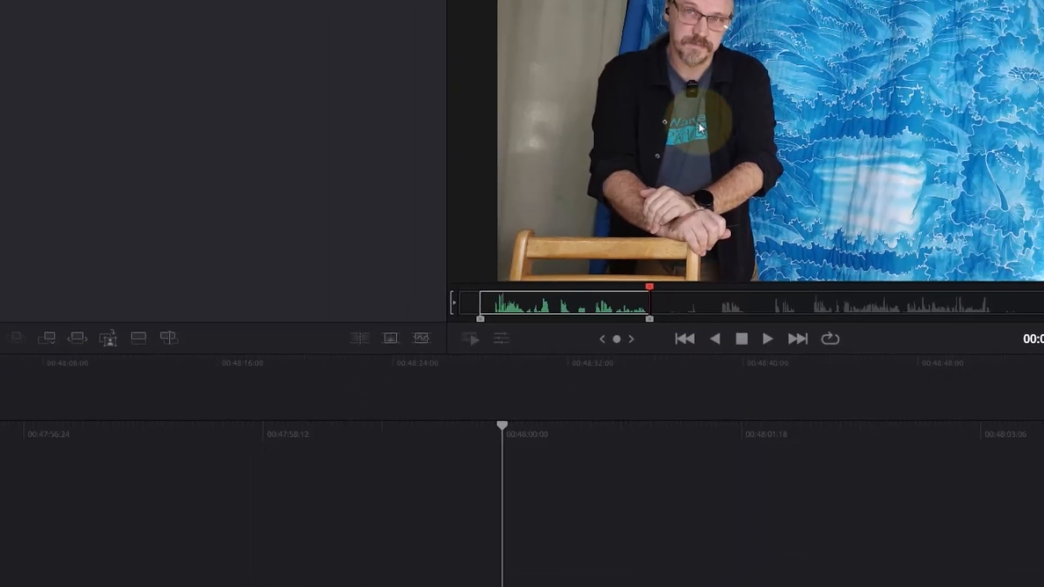
- Place the marked section of Narrative.mp4 in the empty timeline and play it back
drag(700, 124, 519, 566)
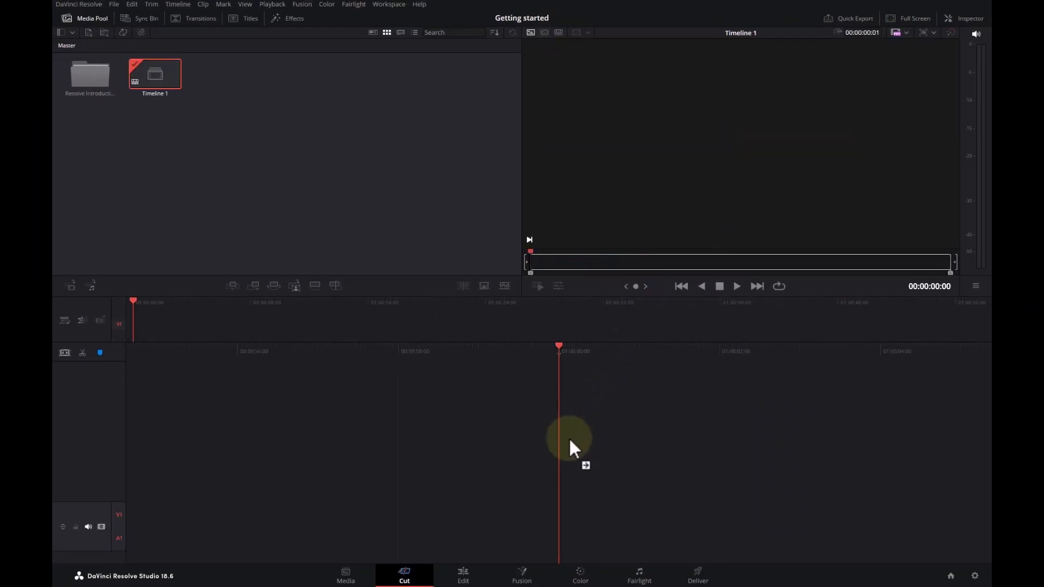
drag(570, 442, 570, 442)
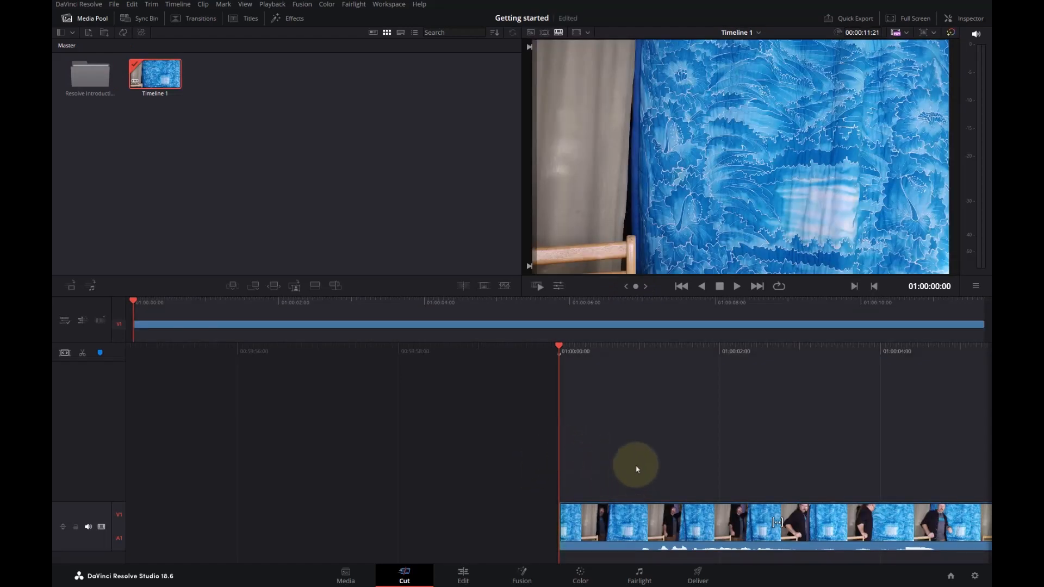
key(space)
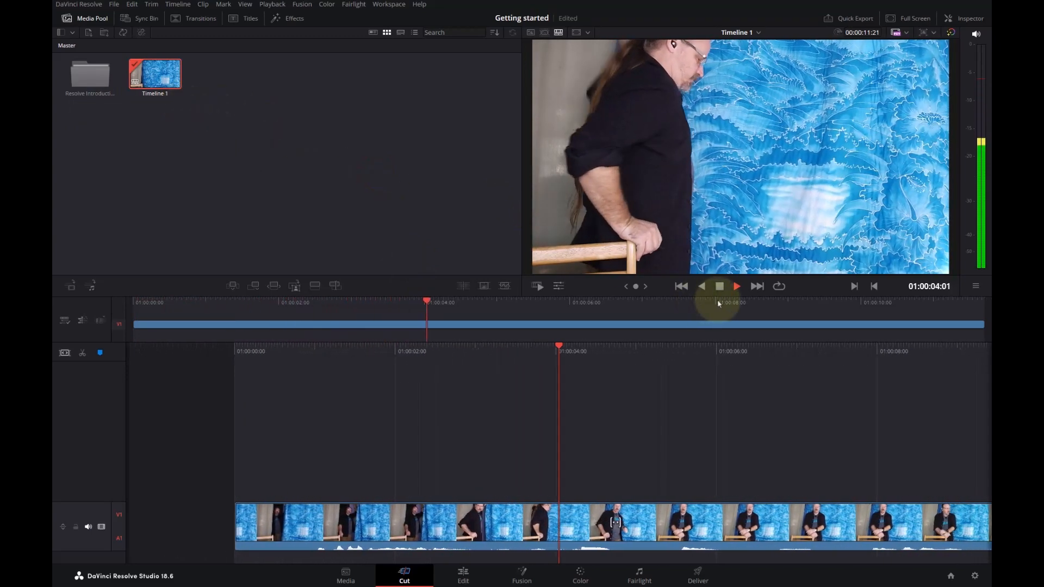
- Stop playback and scrub through Timeline 1 in both the overview and the detailed timeline, finishing at the end of the clip
key(space)
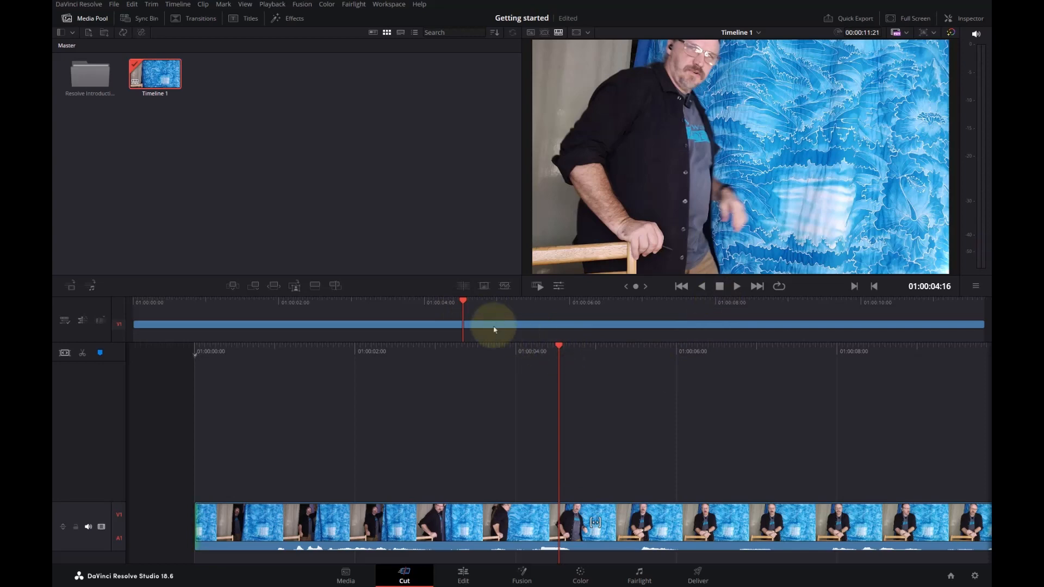
drag(462, 299, 485, 302)
click(164, 303)
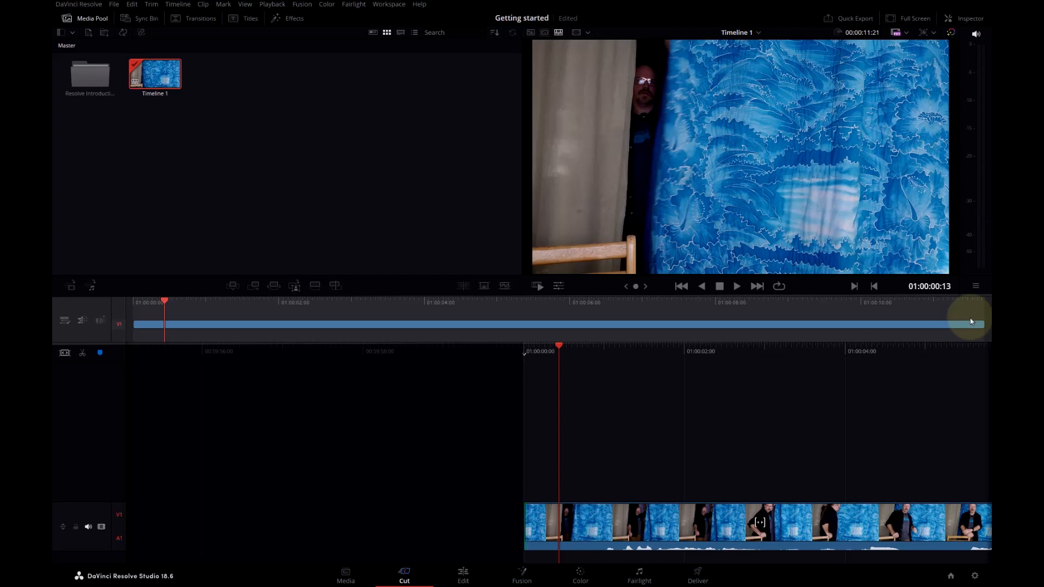
drag(575, 353, 205, 366)
drag(559, 354, 174, 343)
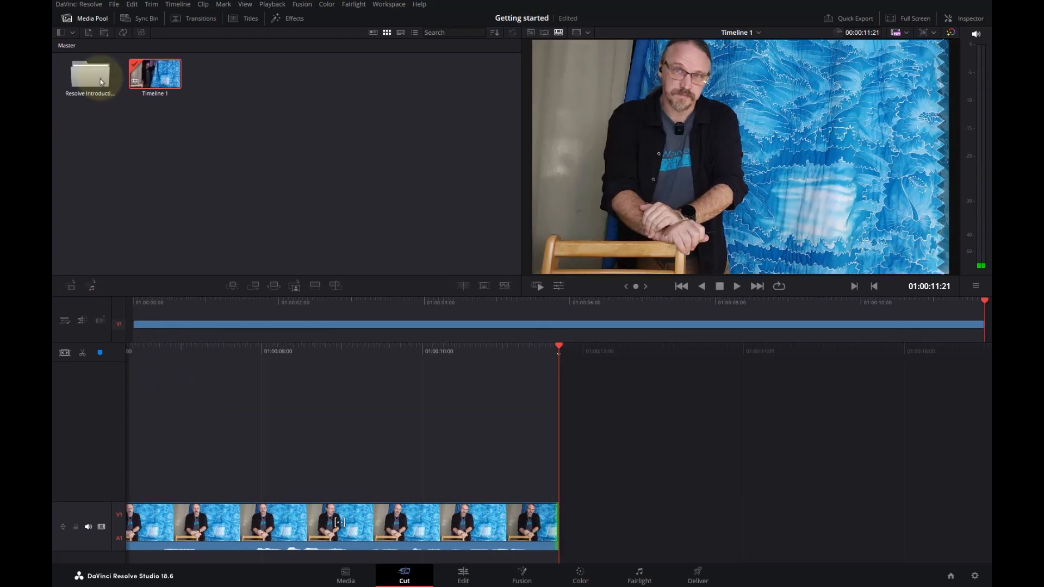
- Load Narrative.mp4 from the Resolve Introduction bin, find where the second spoken section begins, and mark an In point at 00:00:17:05
double_click(101, 80)
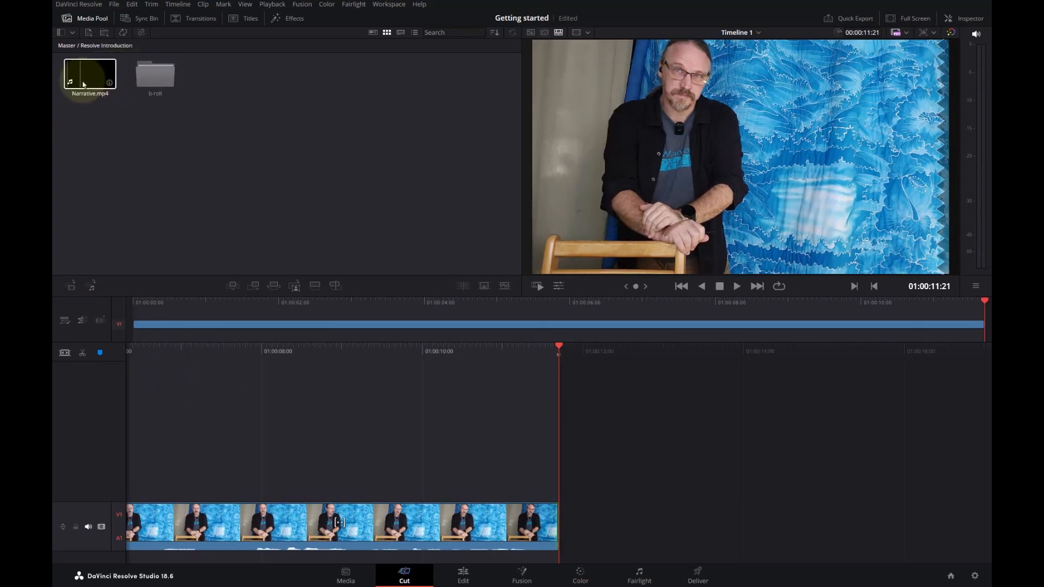
click(86, 80)
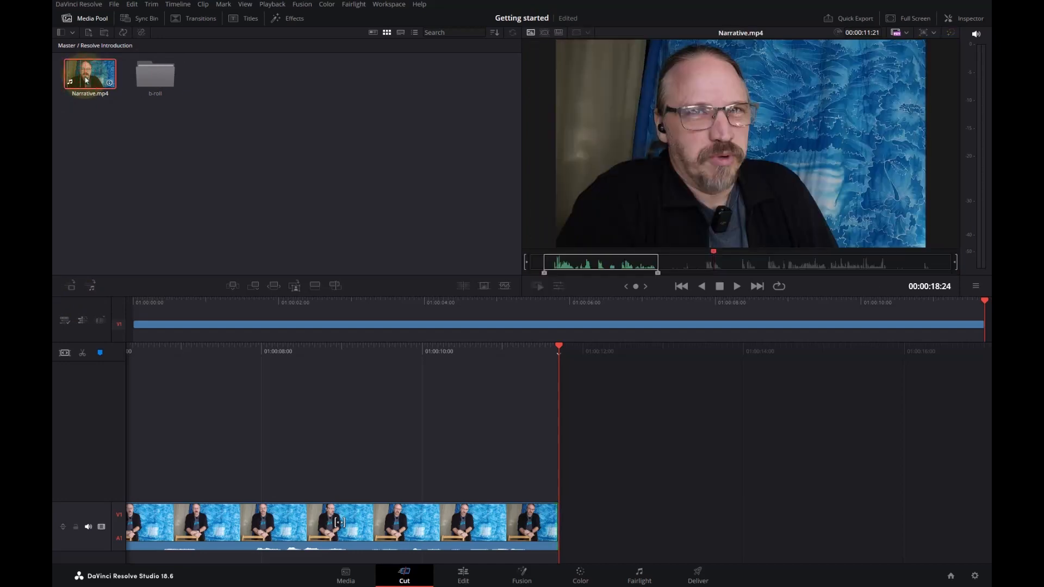
mouse_move(701, 252)
mouse_down()
mouse_move(673, 257)
mouse_move(699, 261)
mouse_up()
key(space)
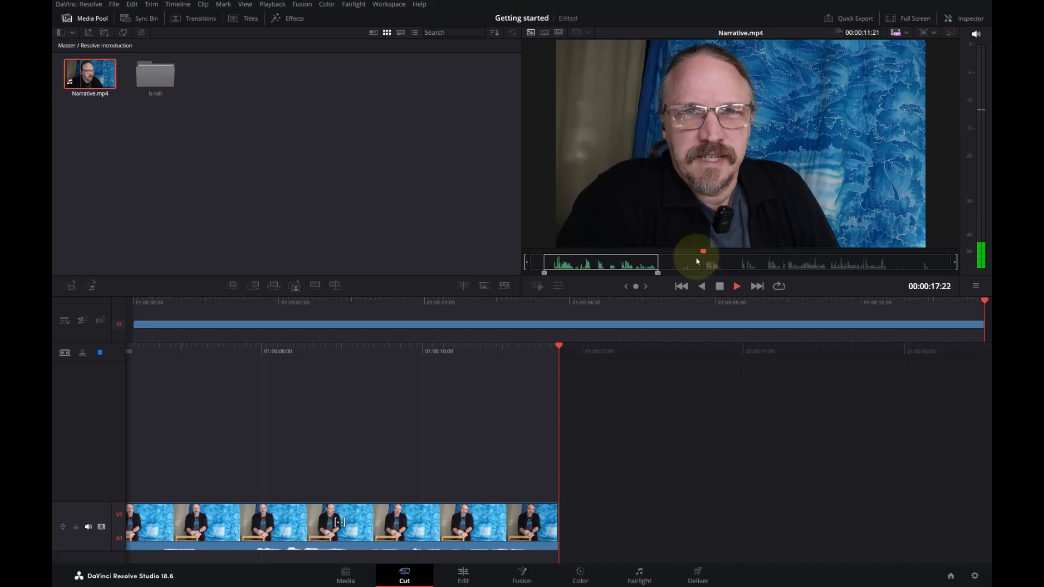
drag(700, 261, 700, 253)
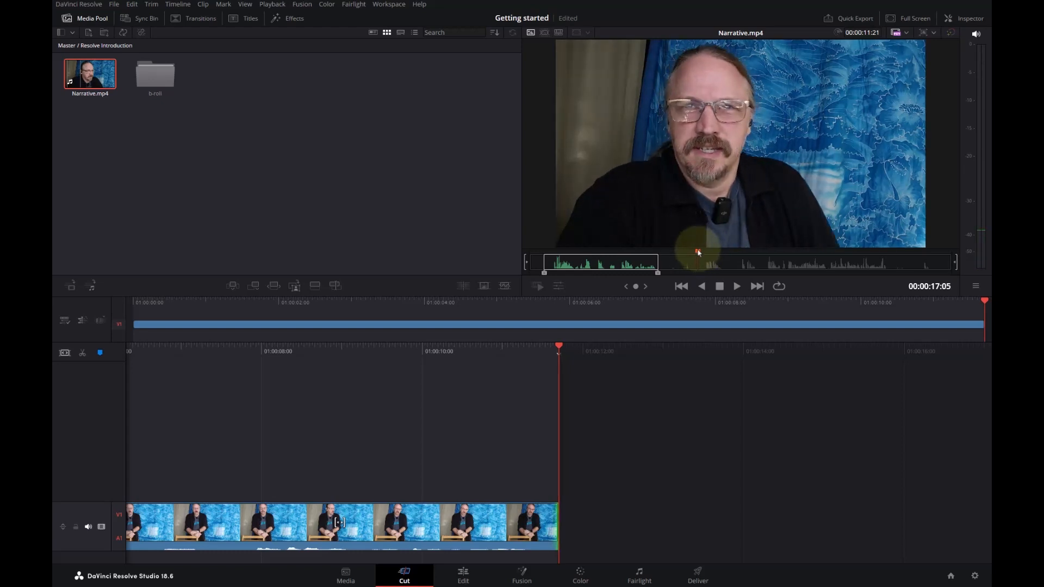
key(i)
- Play Narrative.mp4 to find the end of the second section, and mark an Out point at 00:00:23:18
key(space)
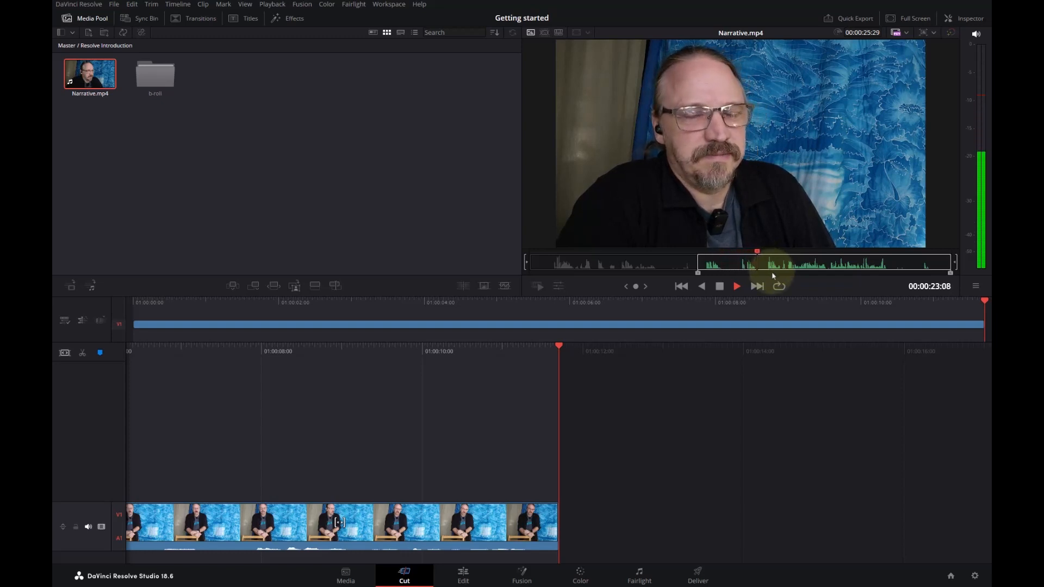
key(space)
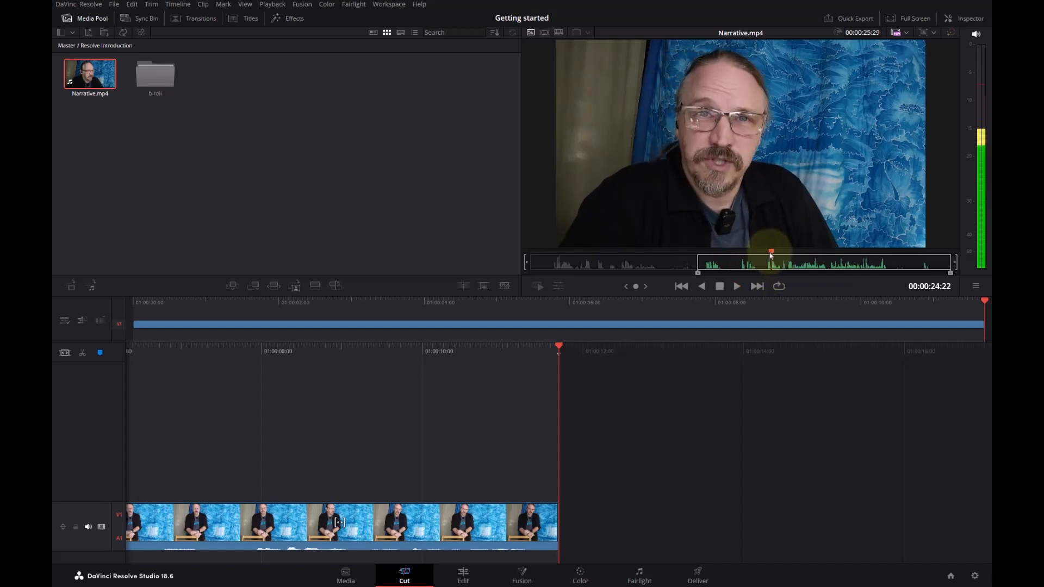
drag(771, 254, 761, 253)
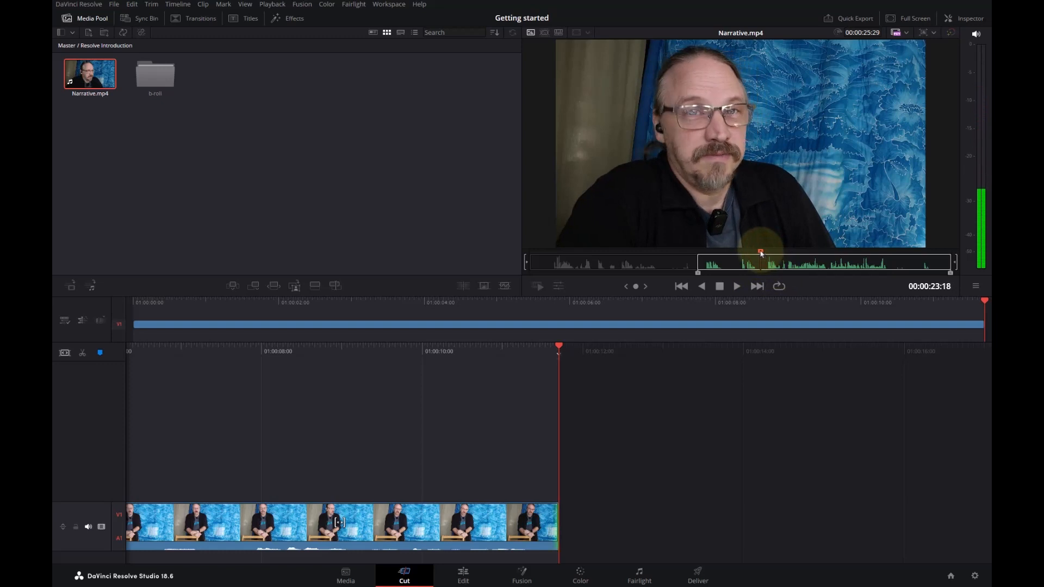
key(o)
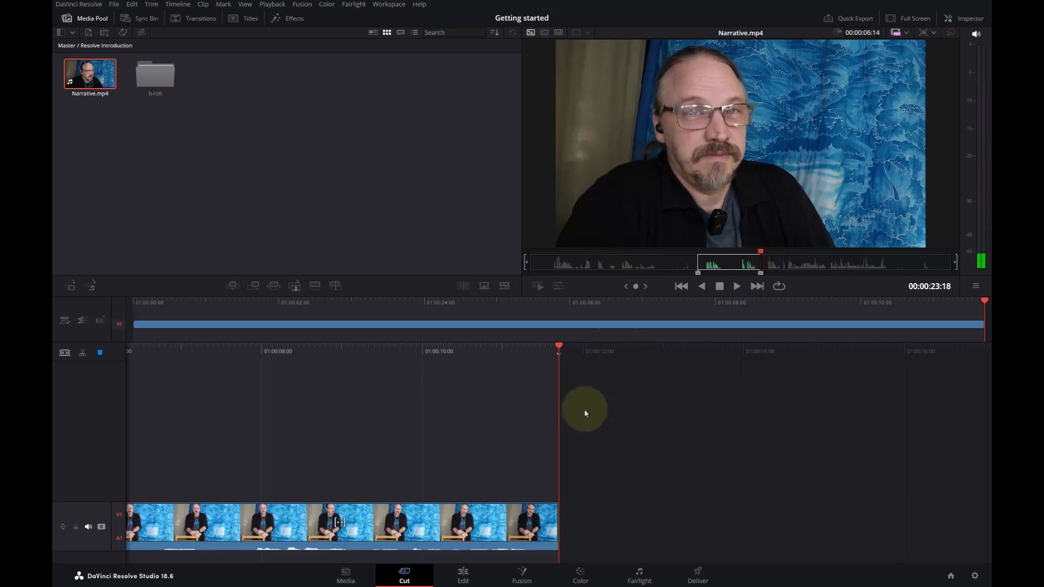
- Append the marked second section of Narrative.mp4 to the end of Timeline 1
drag(689, 171, 586, 472)
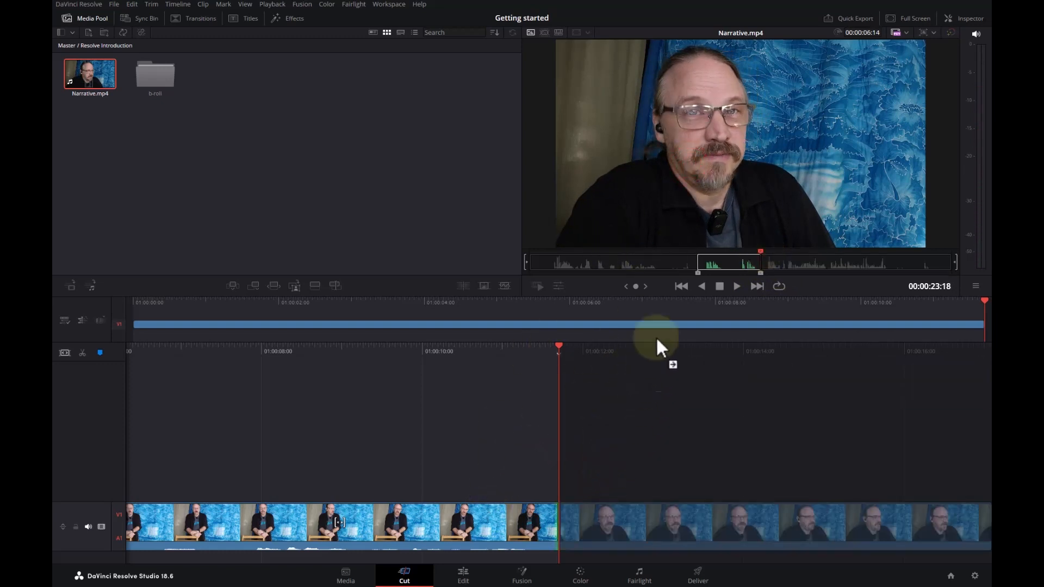
drag(657, 338, 654, 212)
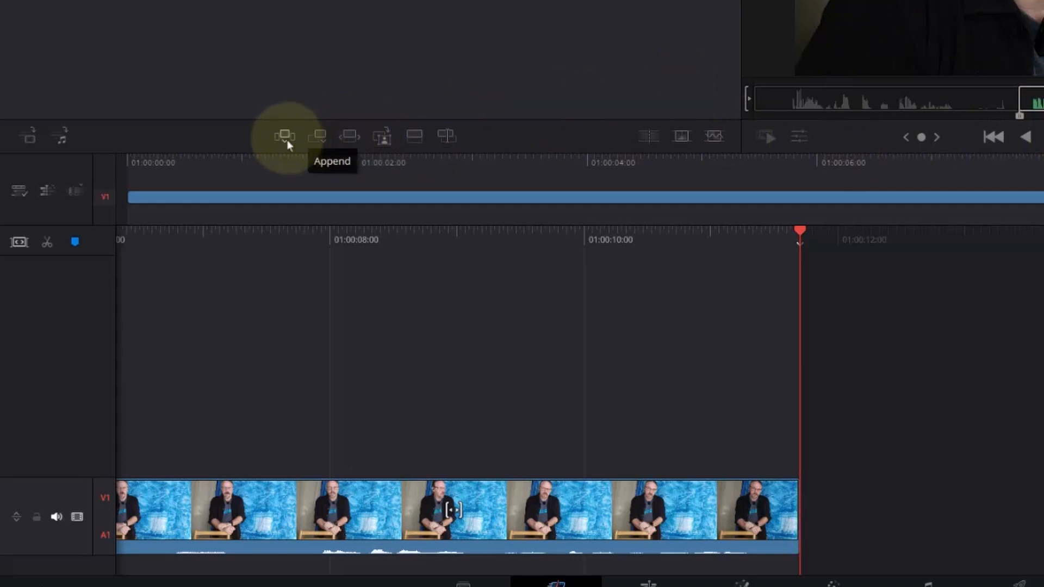
click(315, 140)
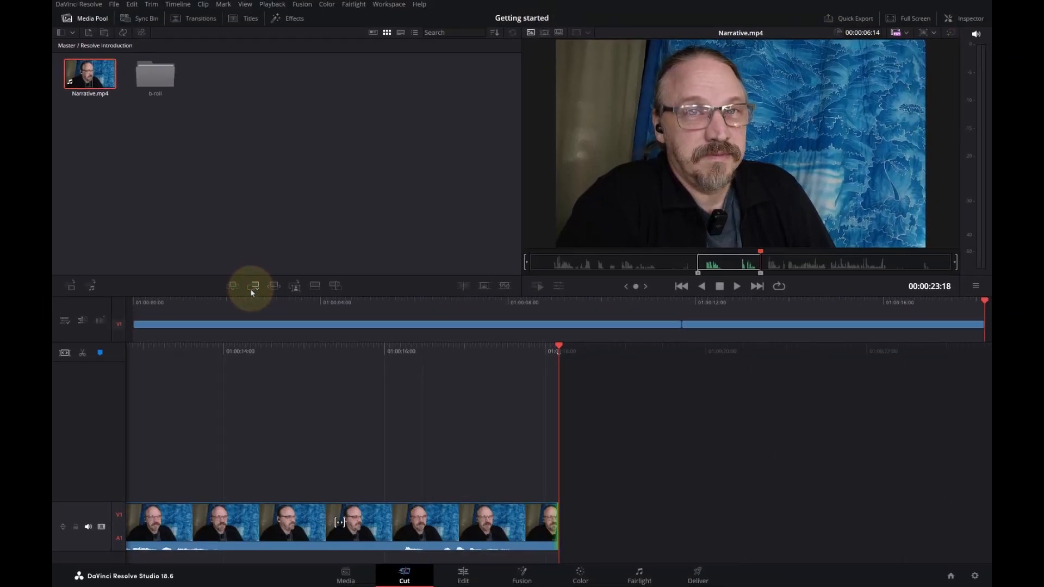
- Play and scrub the source clip past the second section, and mark the third section's In point at 00:00:24:03
click(753, 261)
key(space)
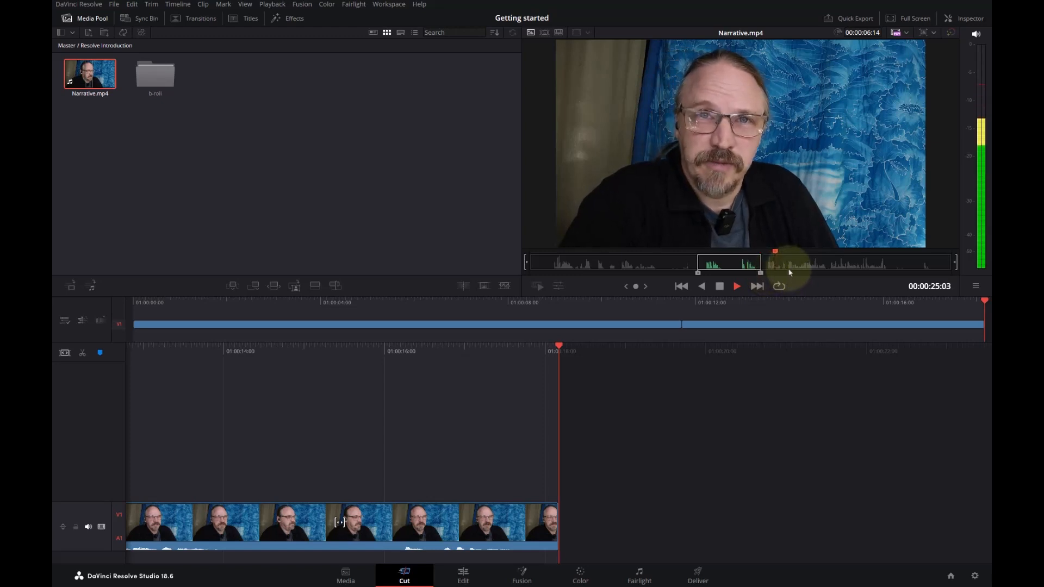
drag(788, 268, 766, 271)
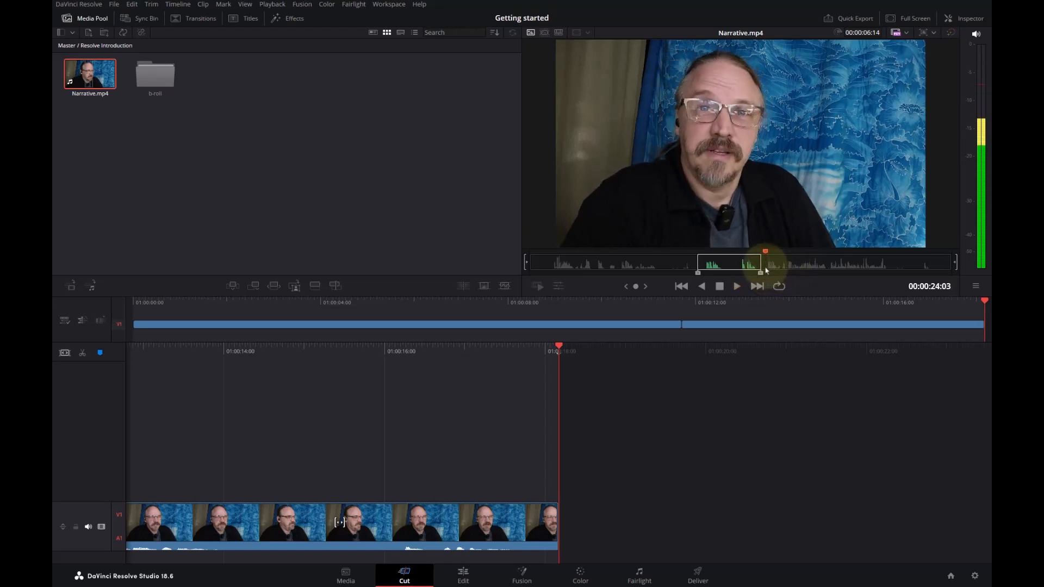
key(i)
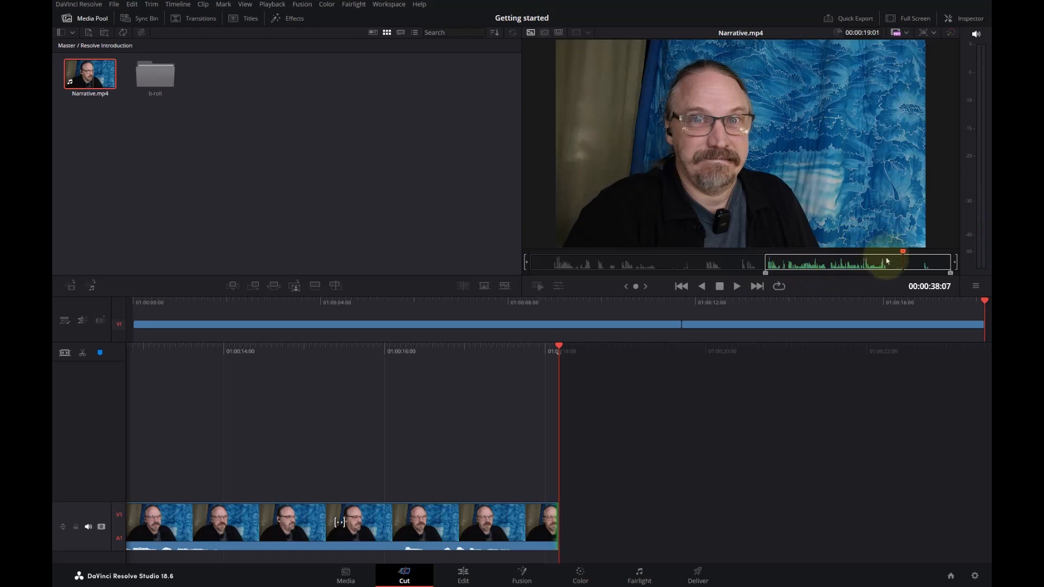
- Mark the third section's Out point at 00:00:36:15 and append the section to the end of Timeline 1
drag(901, 259, 869, 254)
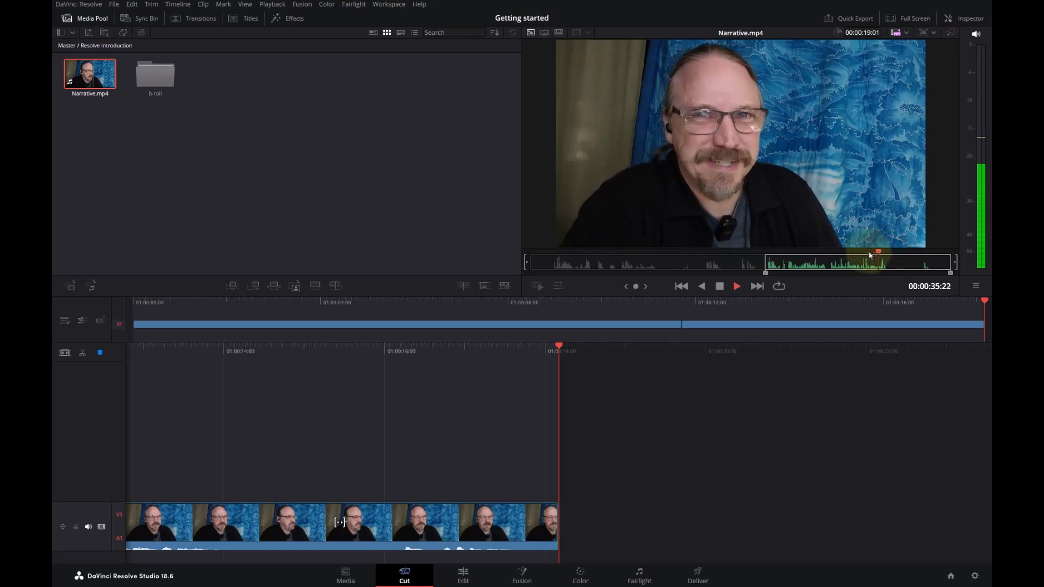
key(space)
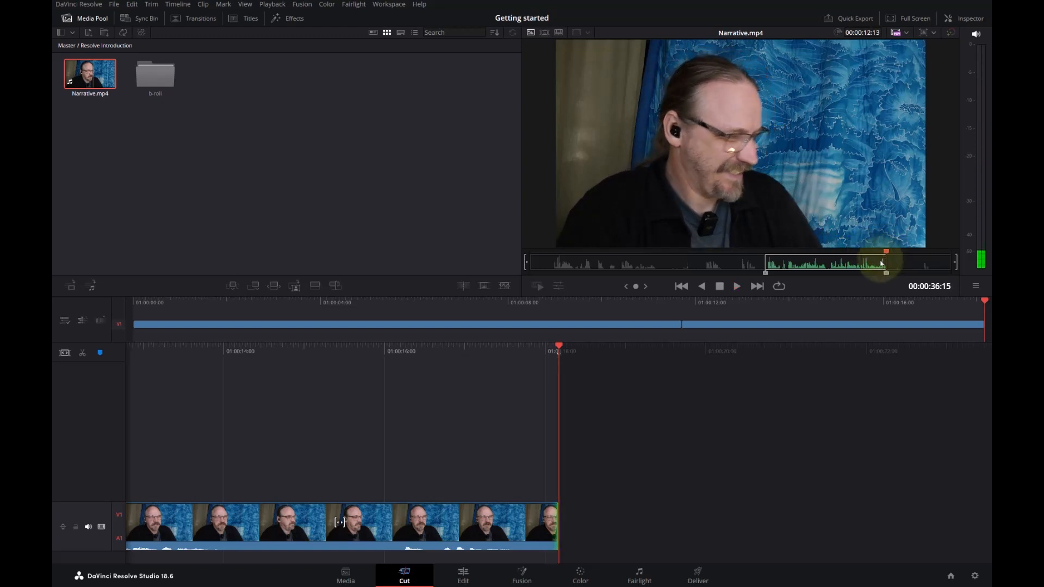
click(270, 287)
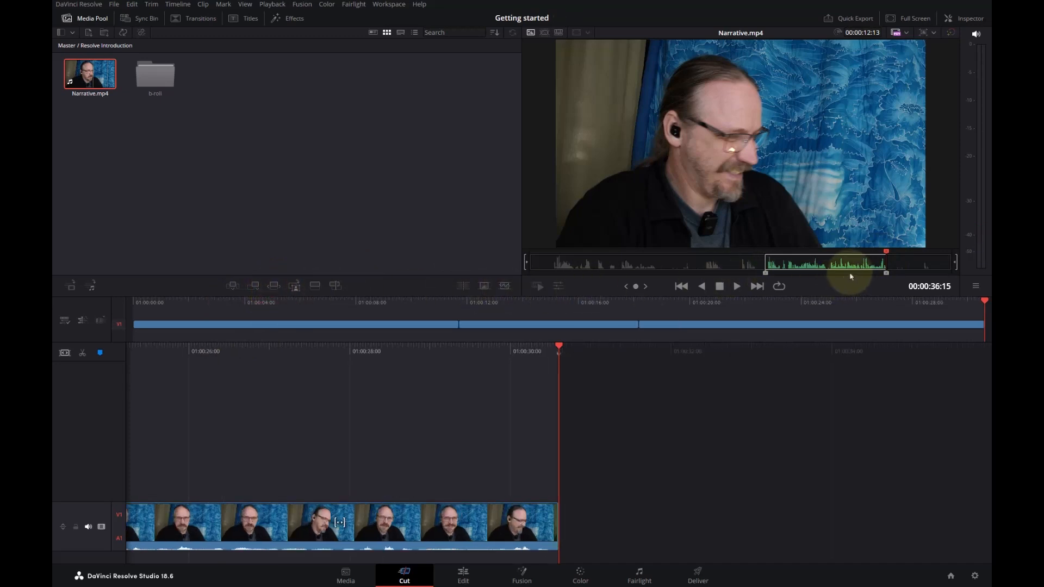
- Mark the silent facial expression in Narrative.mp4 as a 21-frame section ending at 00:00:38:11, and append it to the timeline
key(space)
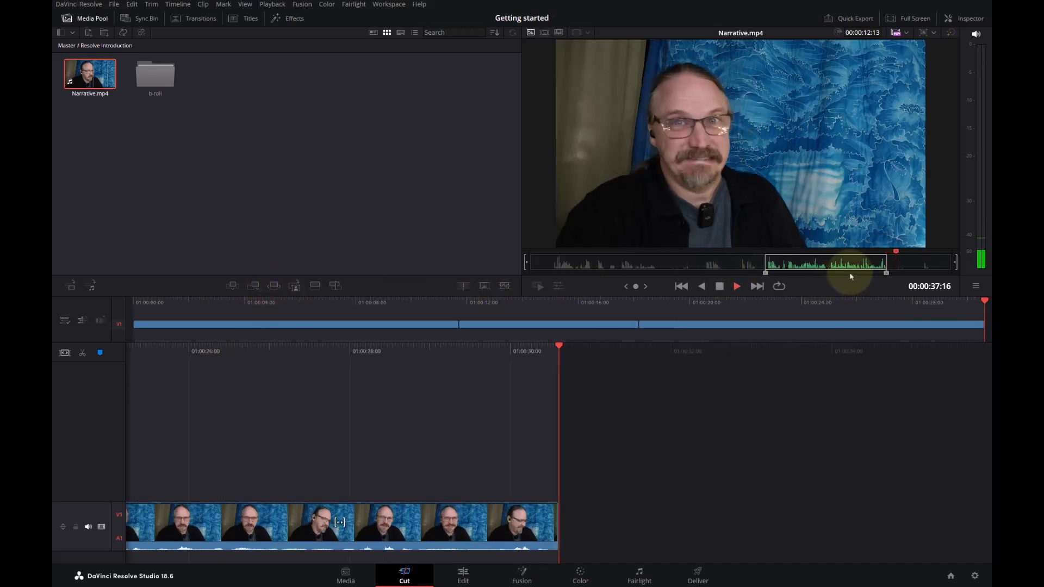
key(i)
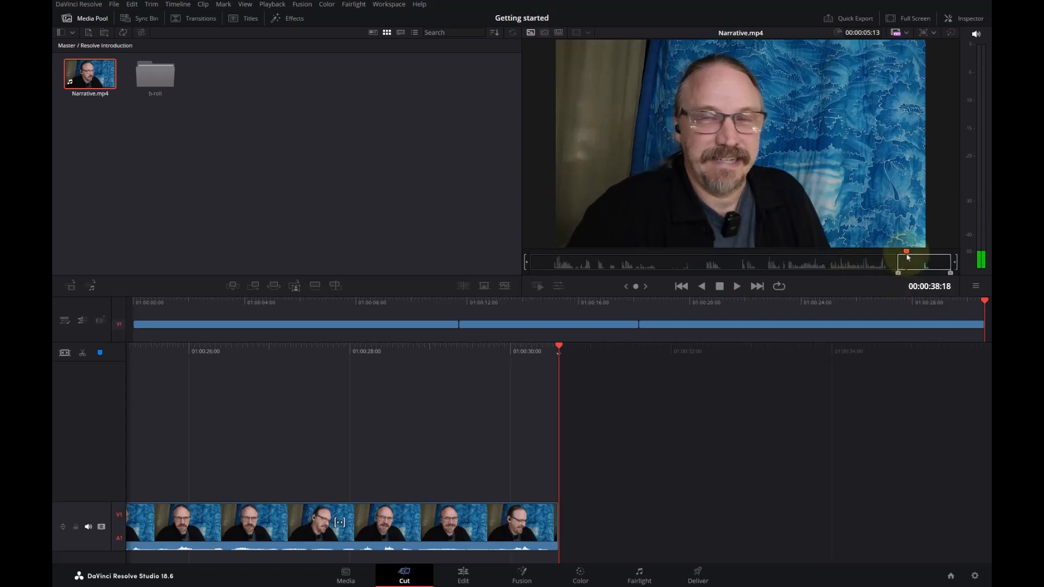
drag(908, 258, 905, 257)
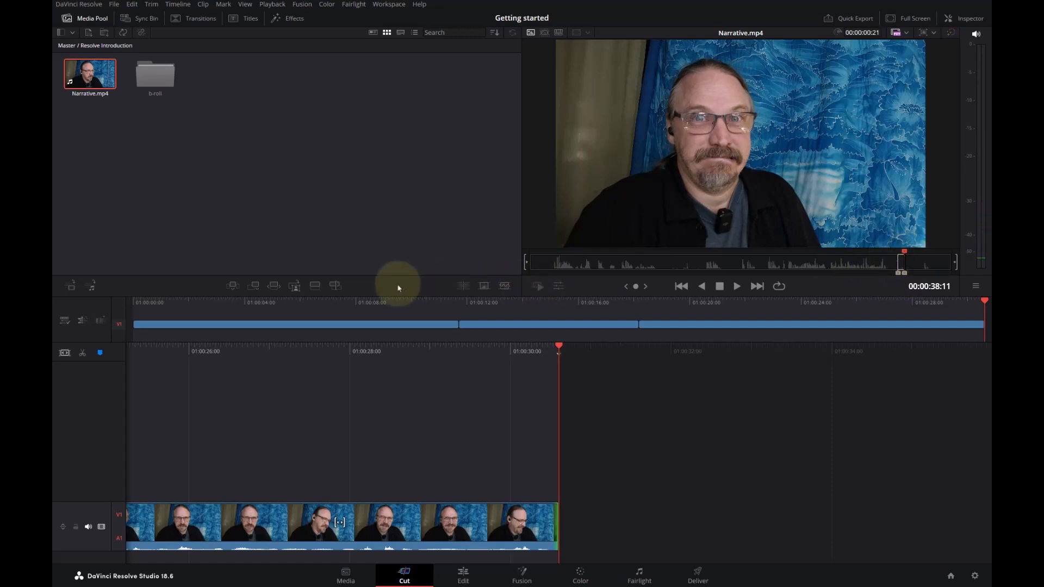
click(256, 288)
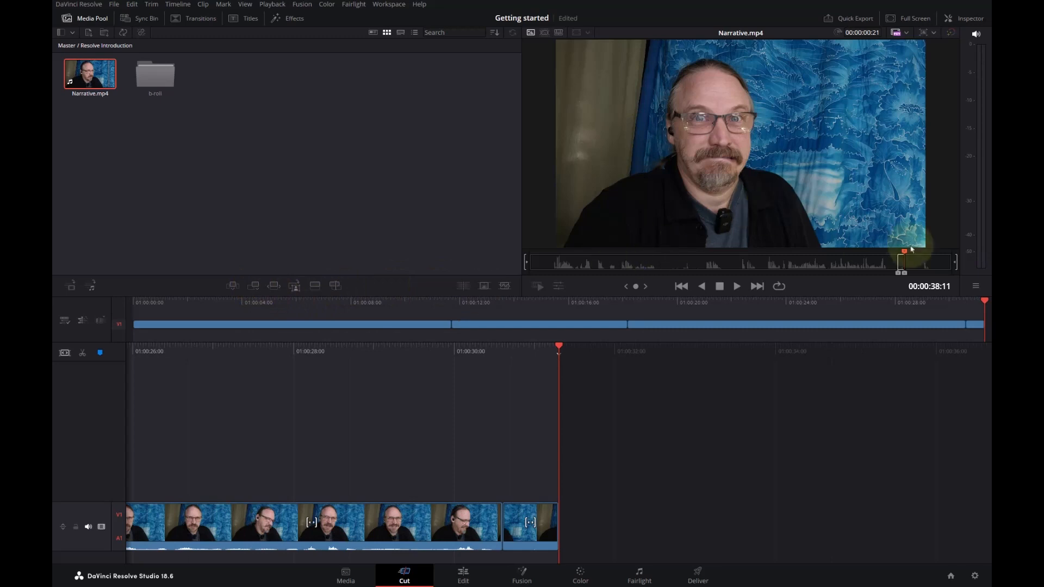
- Mark the closing line of Narrative.mp4 as a two-second section ending at 00:00:41:21, and append it to the timeline
drag(911, 258, 918, 257)
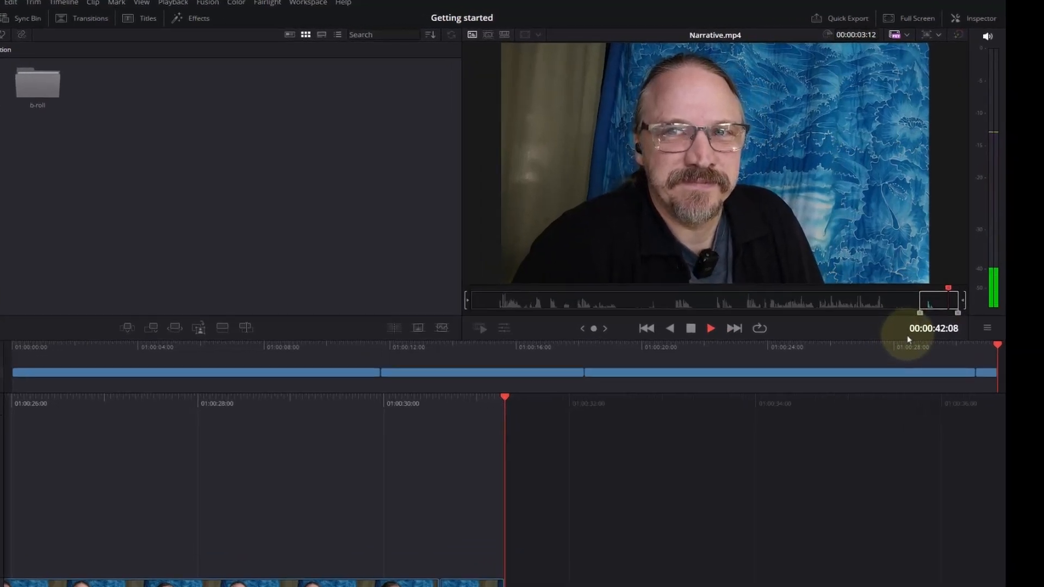
key(space)
drag(944, 252, 944, 252)
drag(968, 390, 956, 387)
key(o)
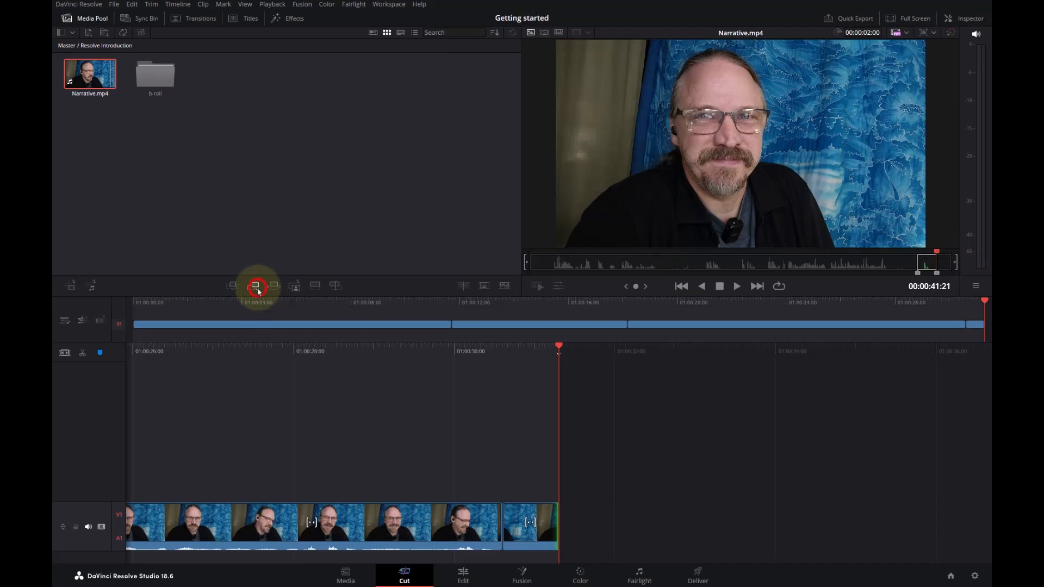
click(255, 286)
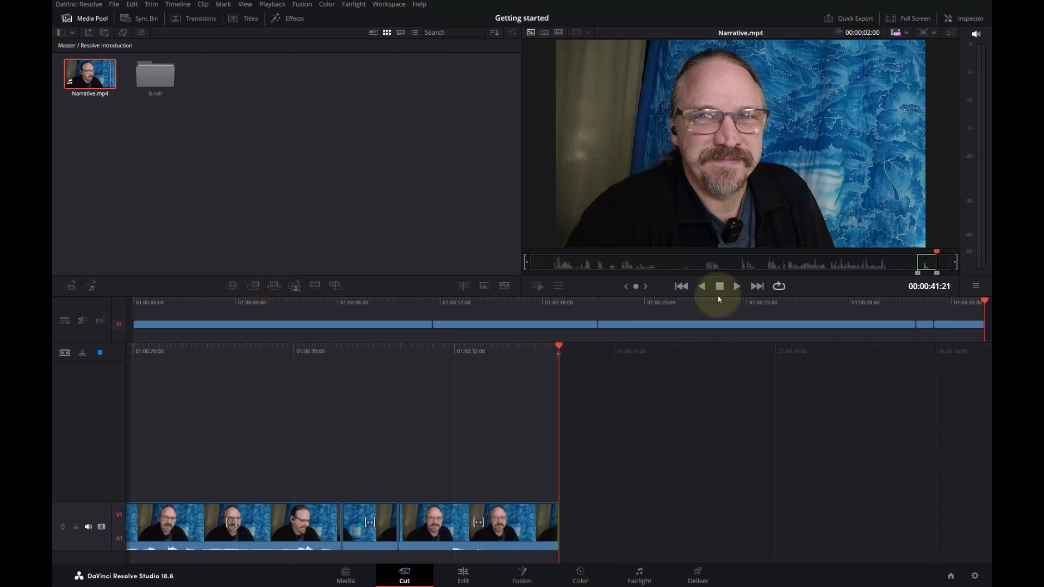
- Scrub Timeline 1 to 01:00:31:00, select the short facial-expression clip, and set its Transform Zoom to 1.430 in the Inspector
click(445, 344)
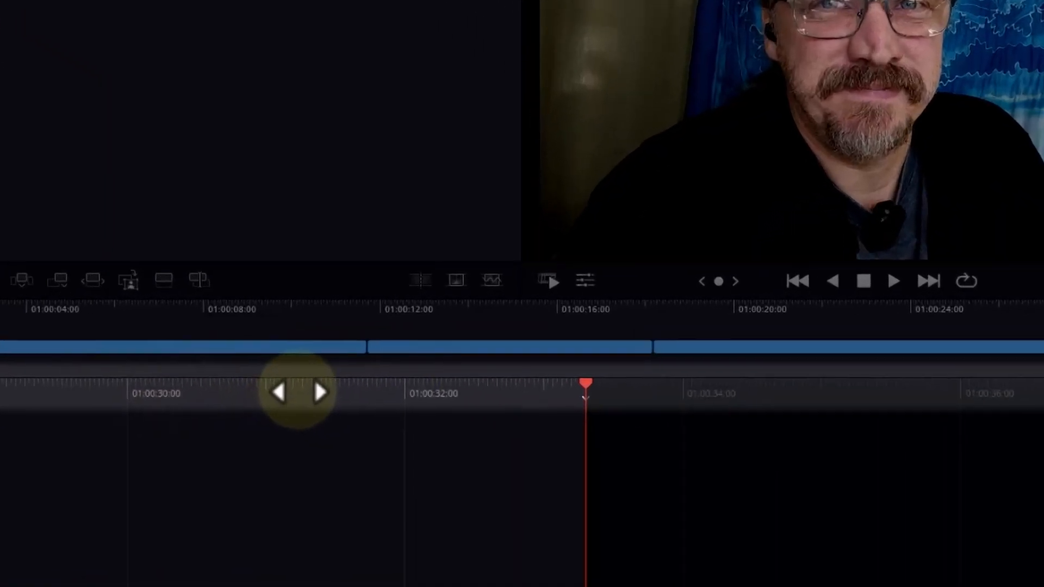
drag(284, 394, 694, 413)
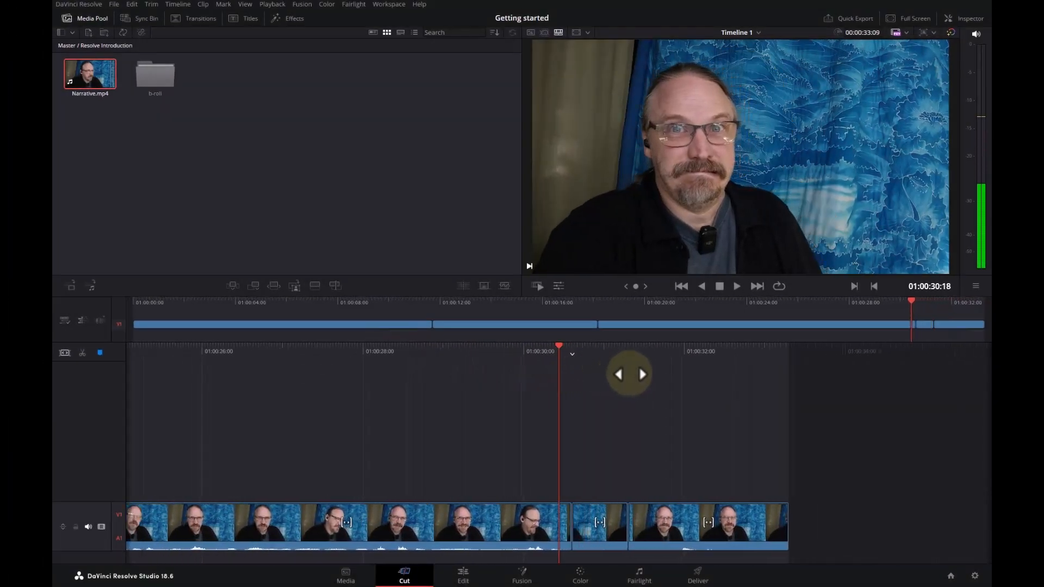
drag(629, 374, 570, 351)
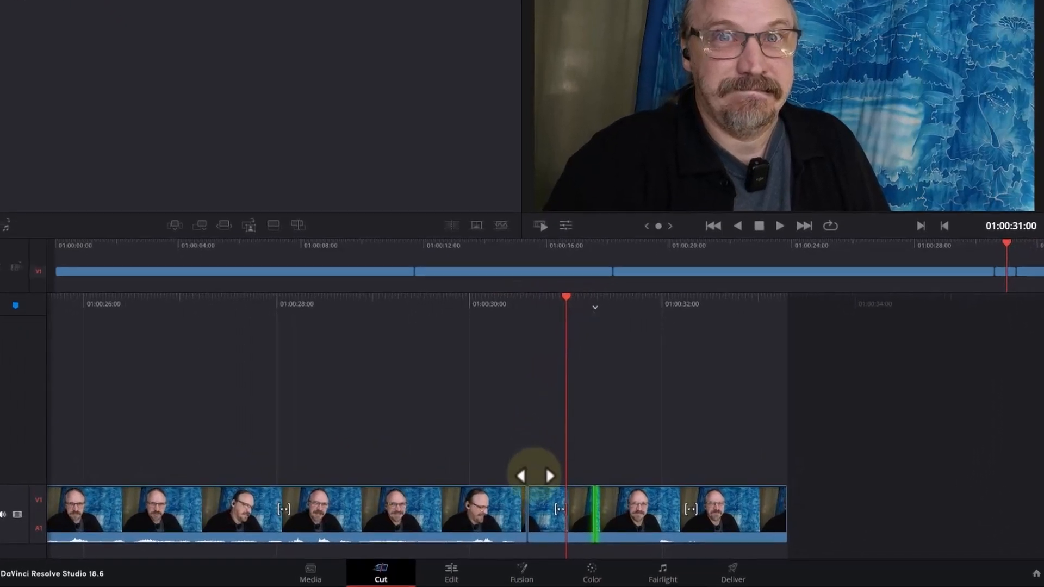
click(543, 530)
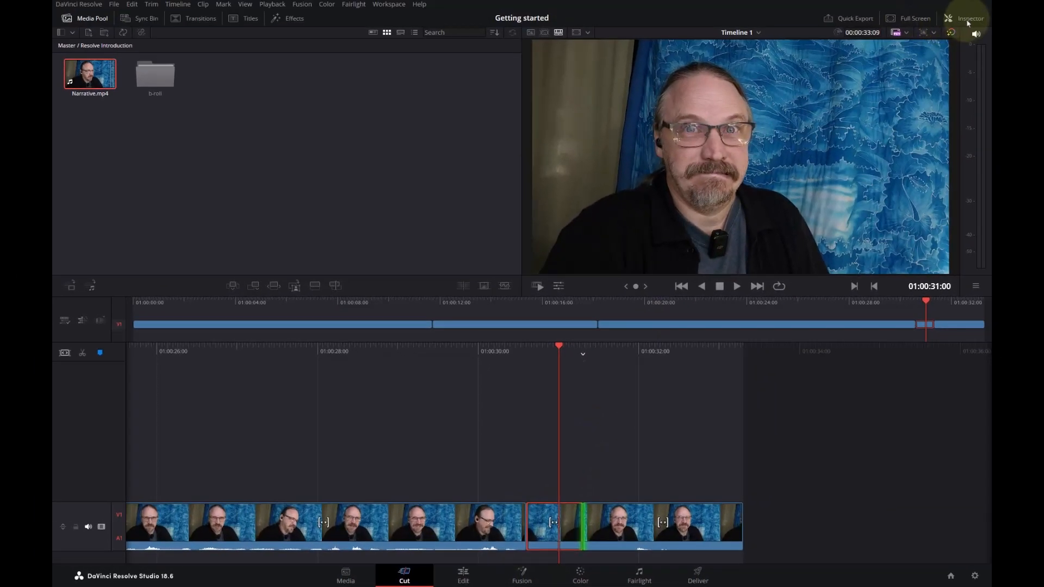
click(969, 21)
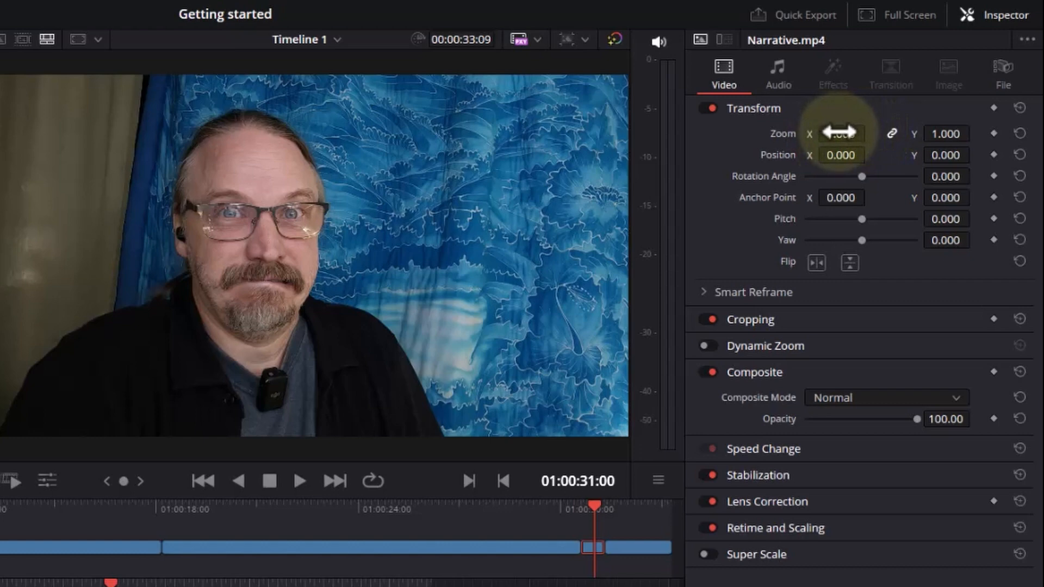
drag(837, 126, 875, 136)
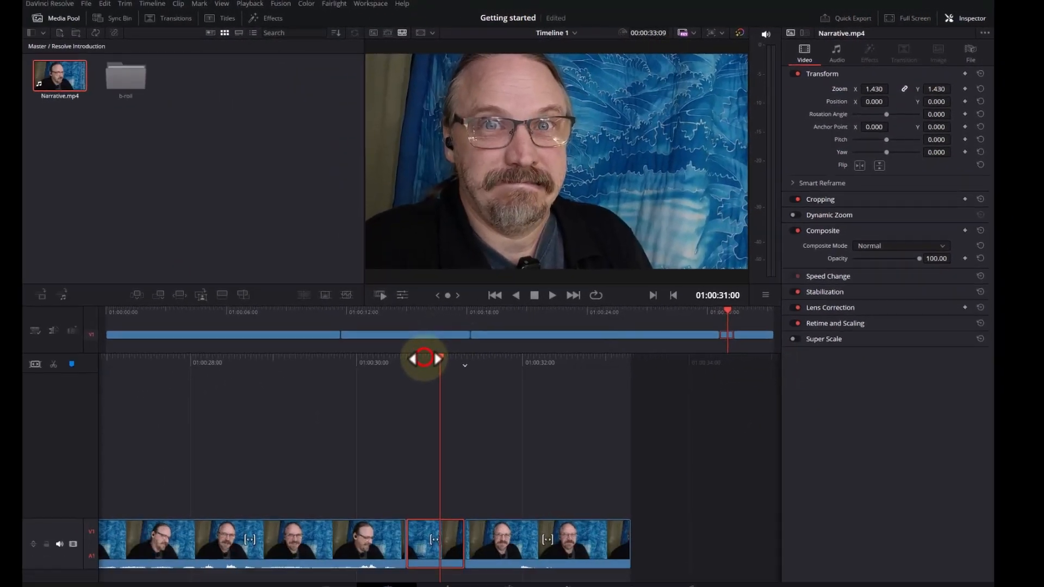
- Play the timeline through the zoomed-in clip to check the cut, and return the playhead to that clip's start
drag(427, 359, 511, 363)
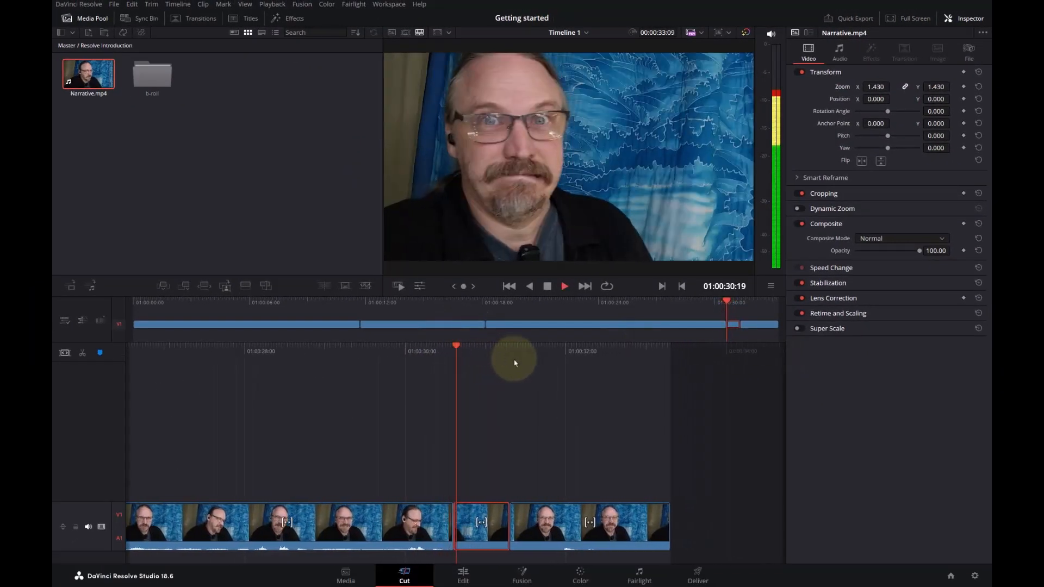
key(space)
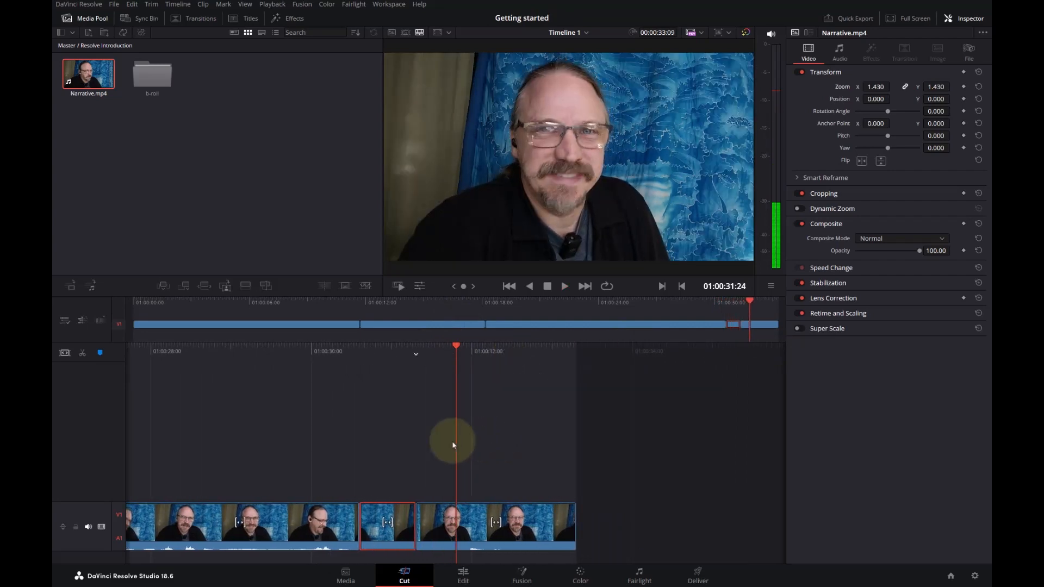
drag(431, 345, 510, 354)
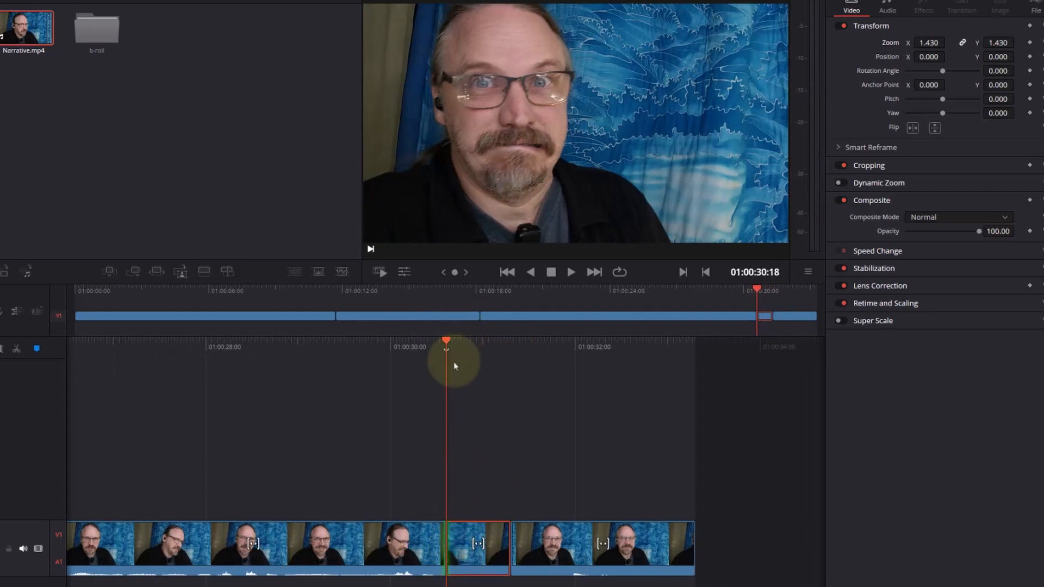
- Extend the start of the zoomed-in facial-expression clip by a few frames, and play across the cuts around it
drag(483, 343, 472, 347)
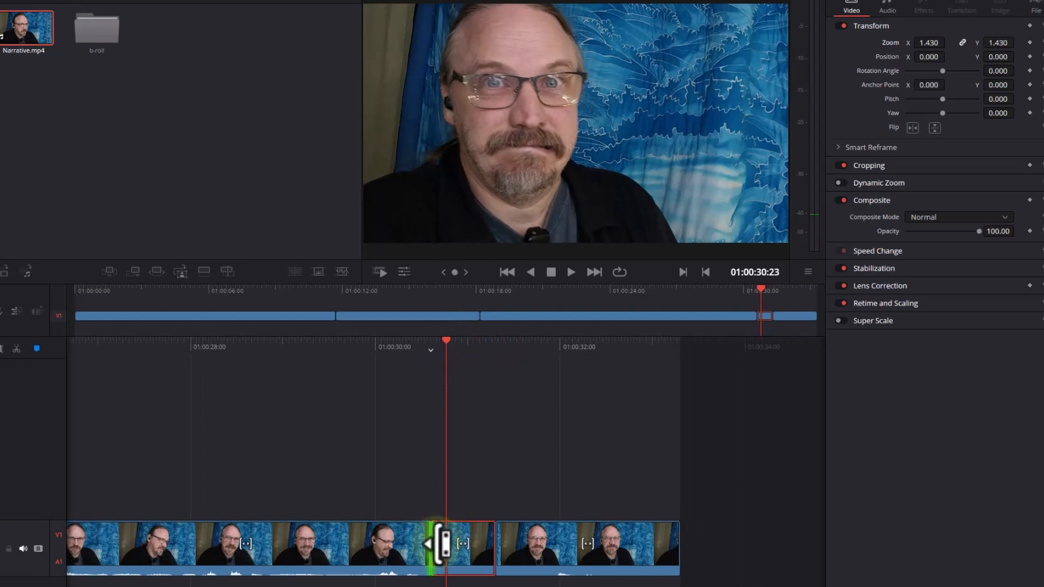
drag(442, 544, 442, 544)
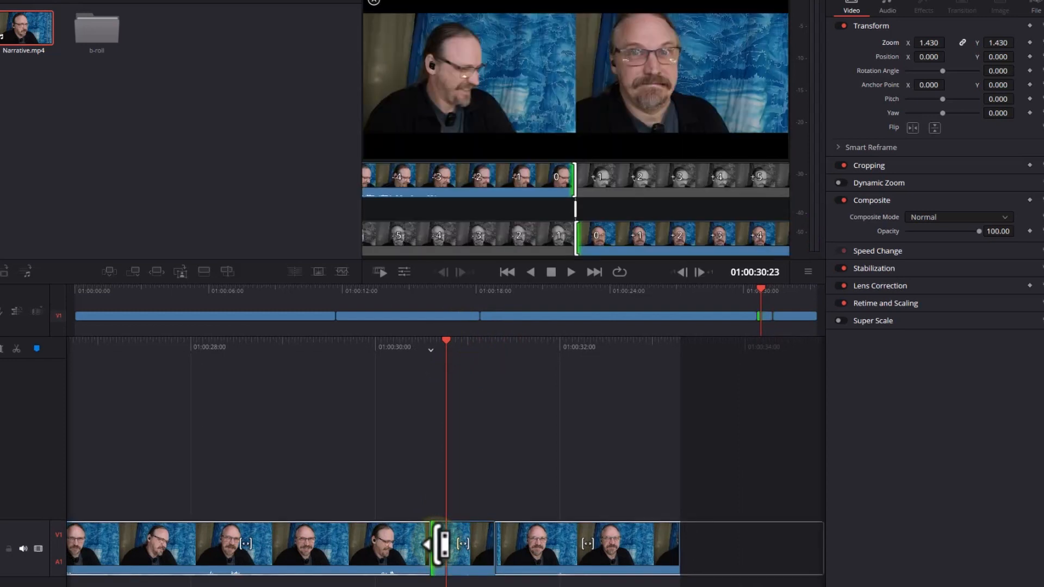
drag(440, 543, 430, 546)
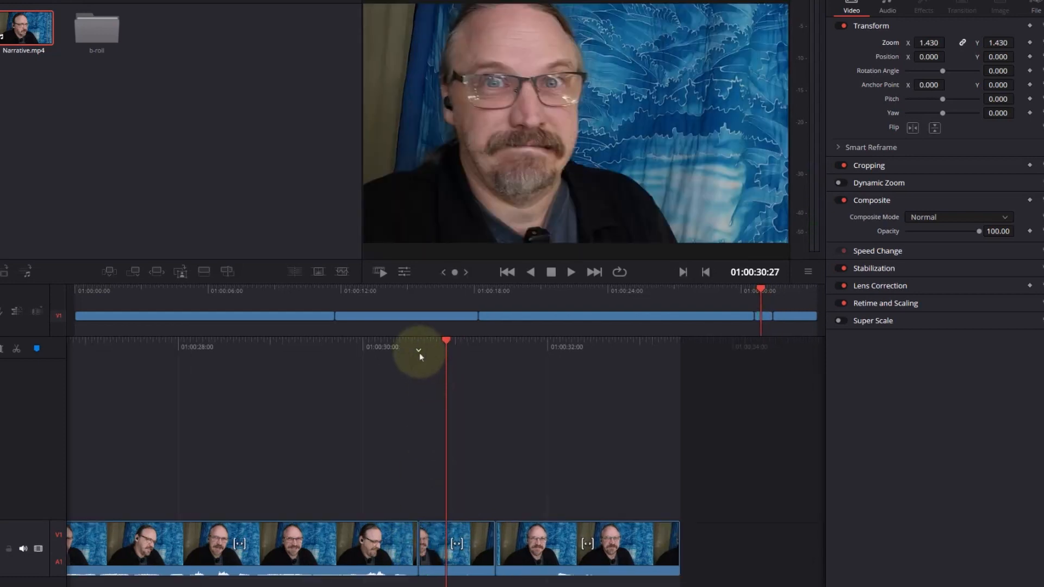
drag(419, 351, 470, 351)
key(space)
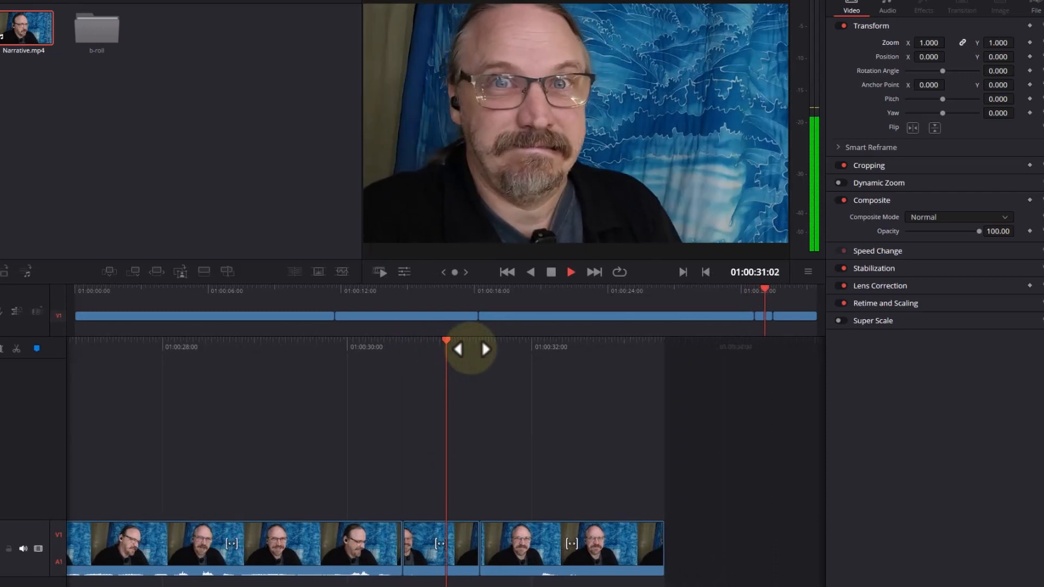
key(space)
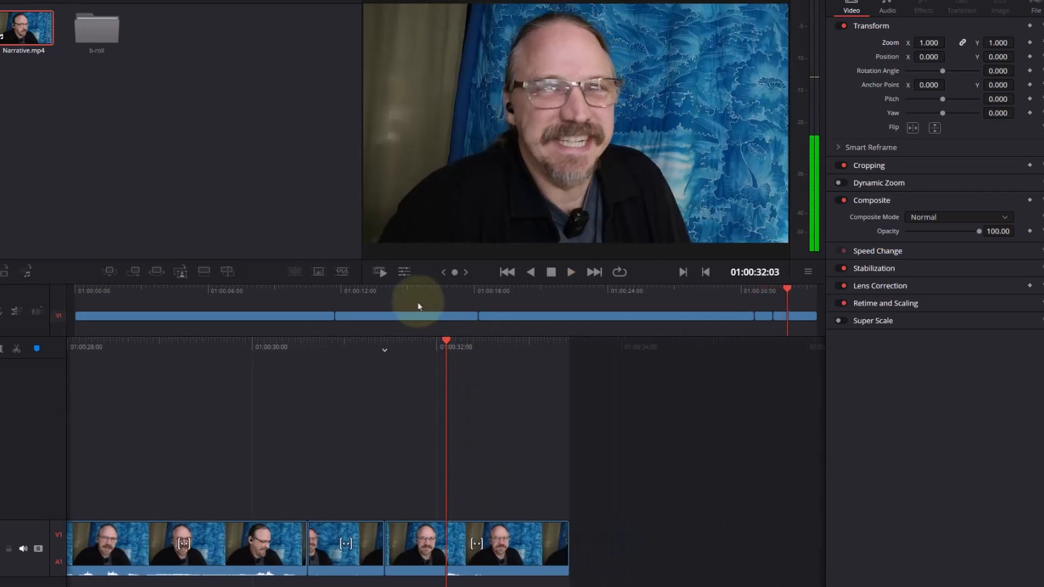
- Extend the end of the facial-expression clip by a few frames, and play into the closing clip
click(397, 349)
drag(485, 358, 504, 360)
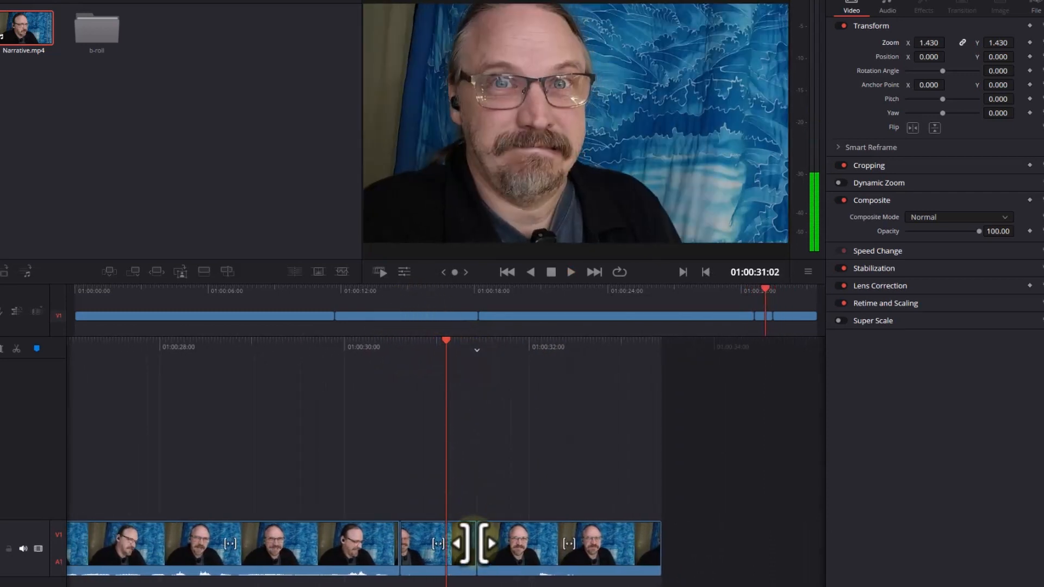
drag(465, 544, 474, 544)
key(space)
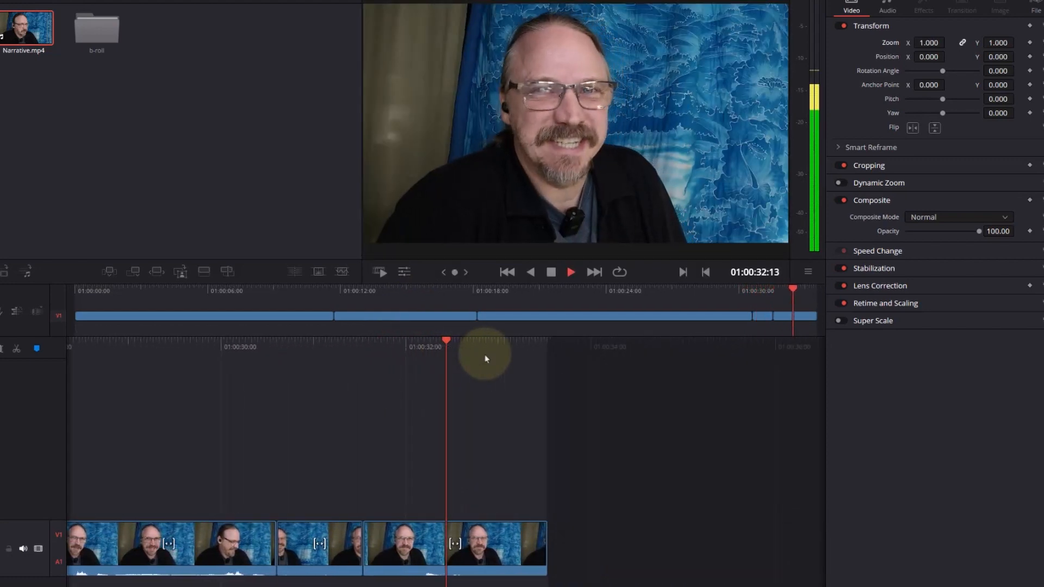
- Trim about 12 frames off the start of the closing clip, and play the timeline through to its end
drag(400, 341, 486, 362)
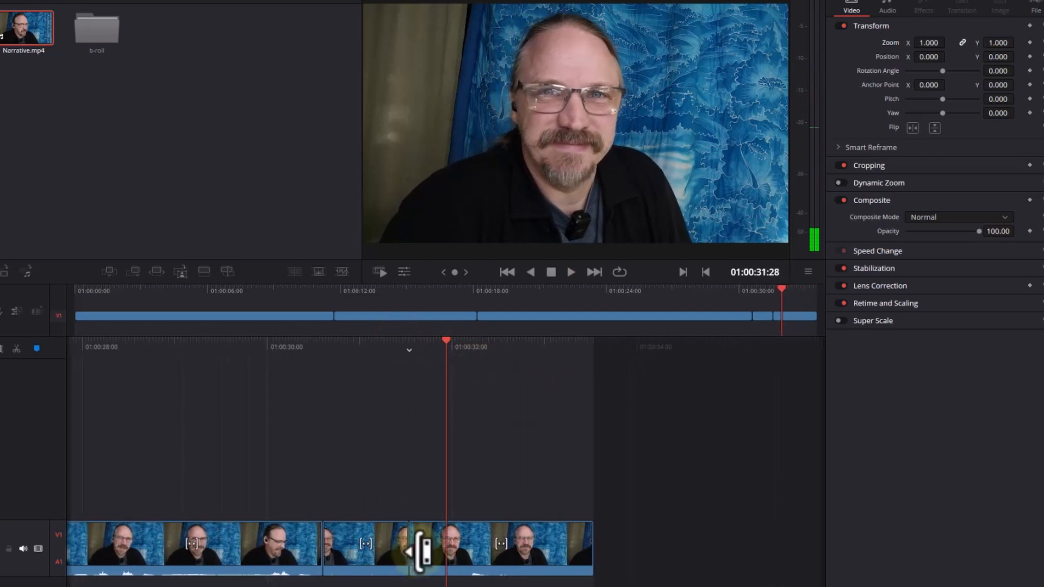
drag(421, 552, 459, 556)
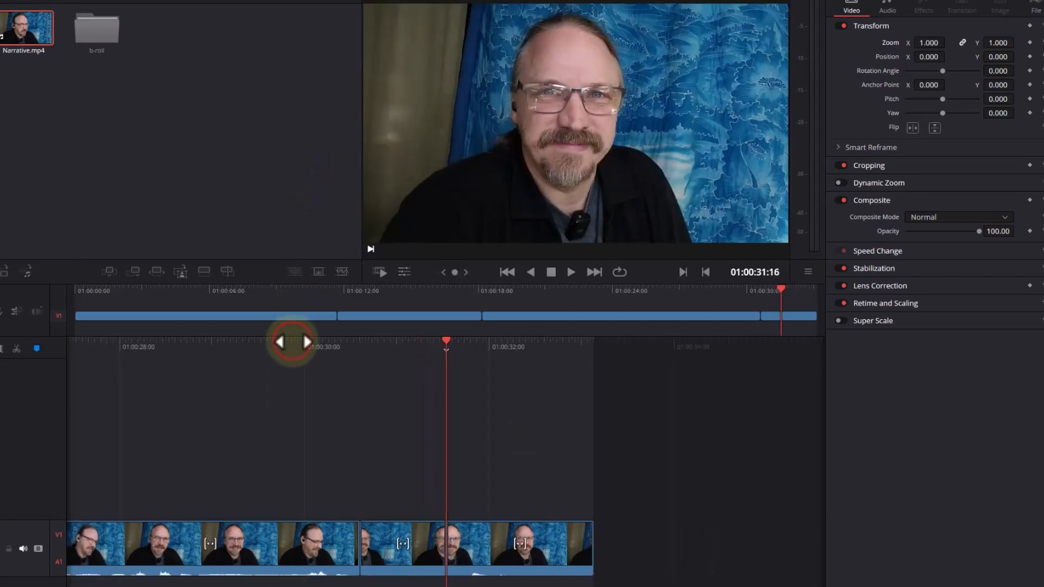
click(292, 341)
key(space)
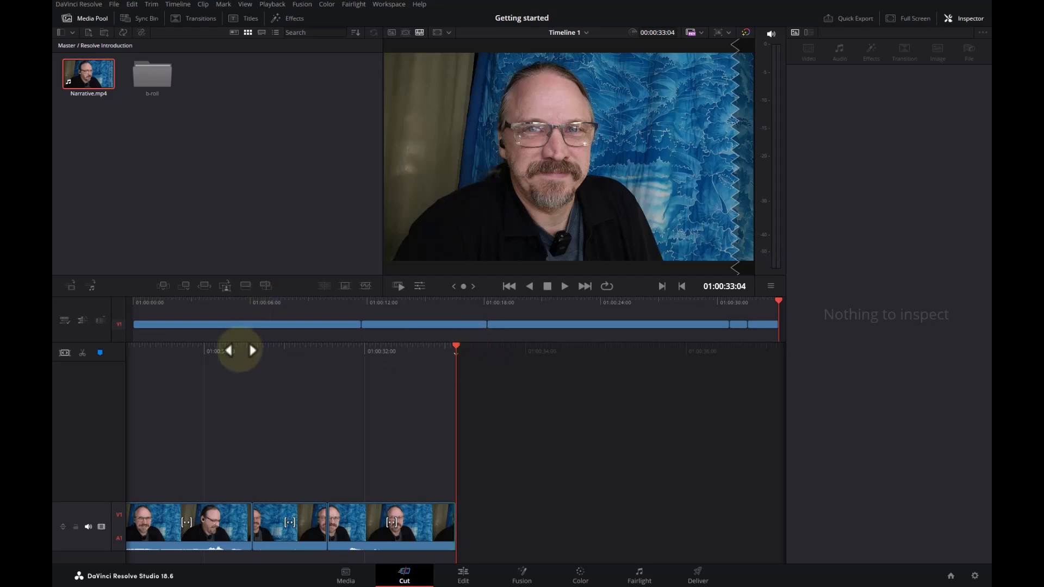
- Return the playhead to the start of Timeline 1 at 01:00:00:00, and open the b-roll bin
drag(240, 351, 702, 358)
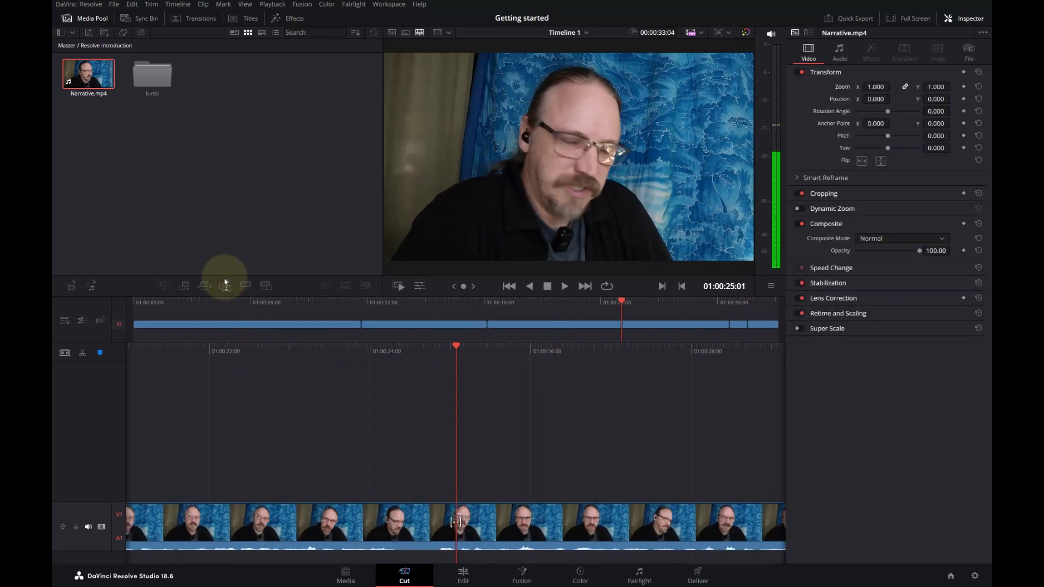
drag(247, 303, 110, 312)
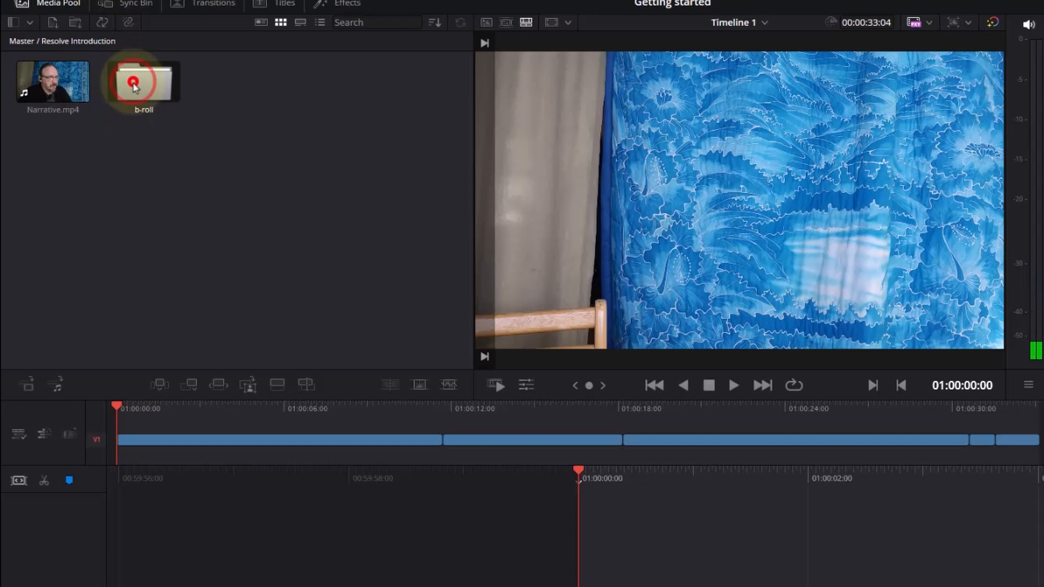
double_click(133, 82)
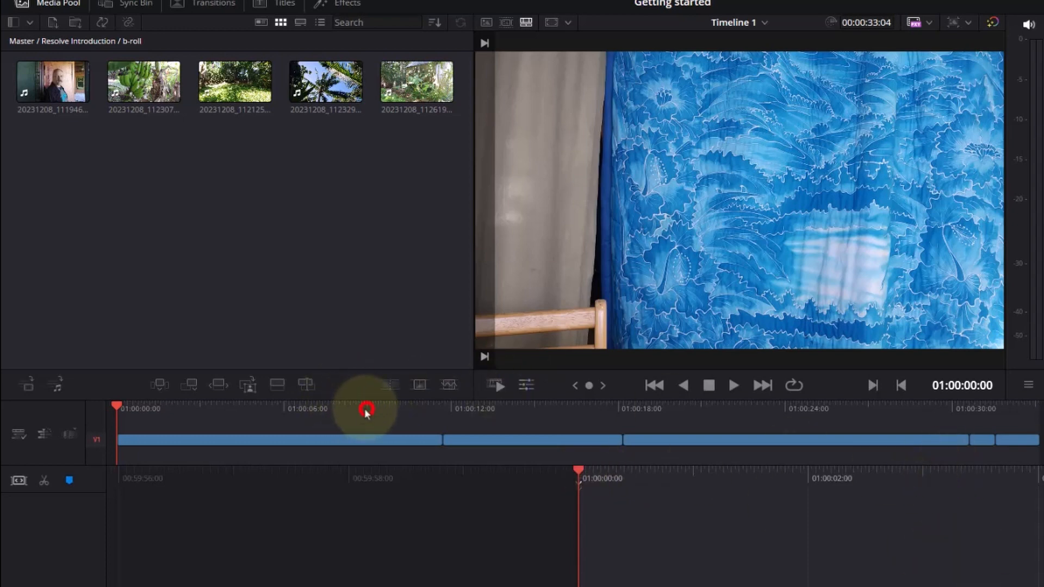
- Play part of the first narrative clip to find a b-roll insertion point, and park the playhead at 01:00:10:02
drag(366, 412, 343, 414)
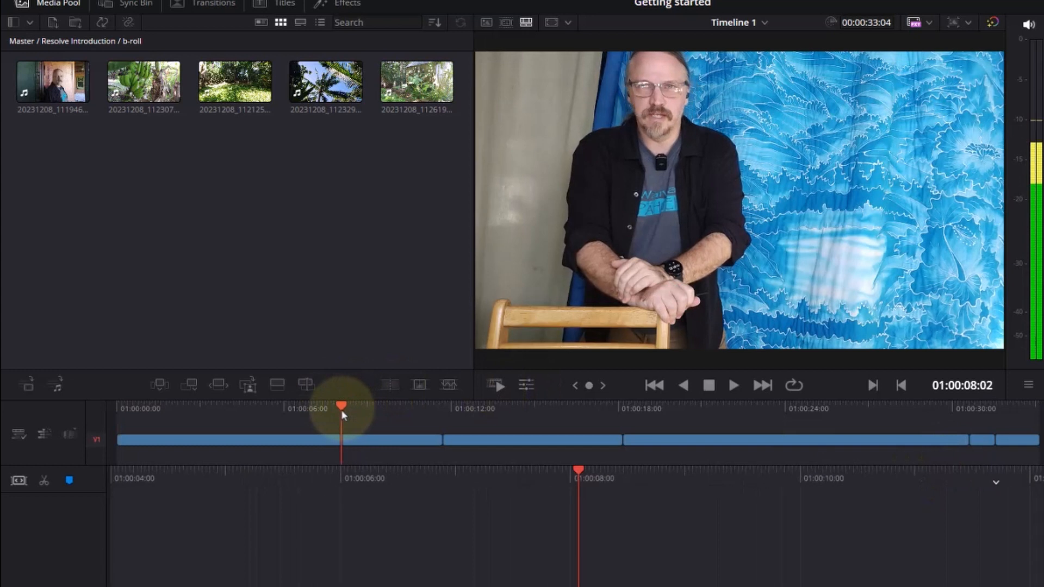
key(space)
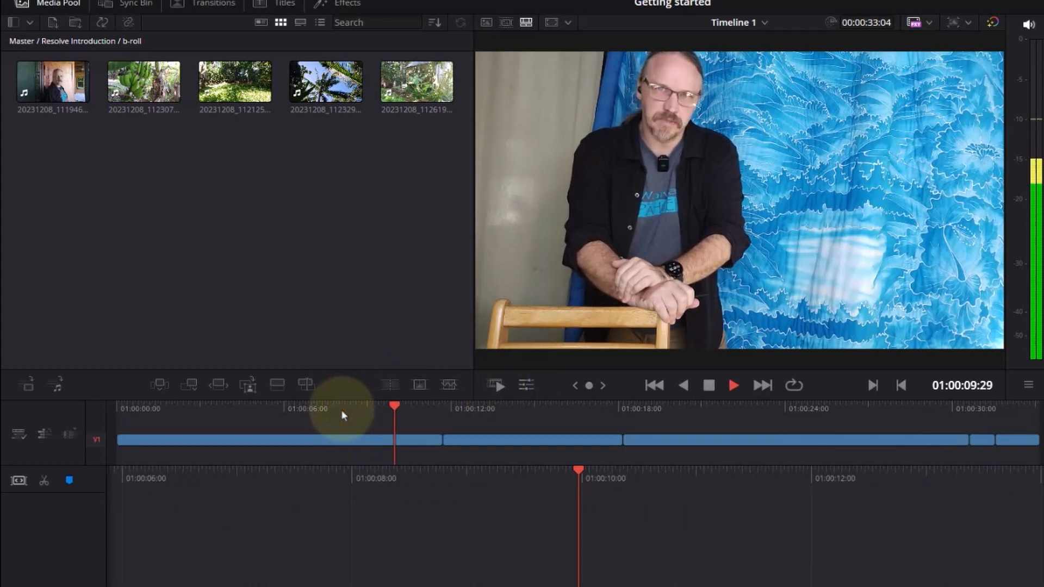
key(space)
click(423, 408)
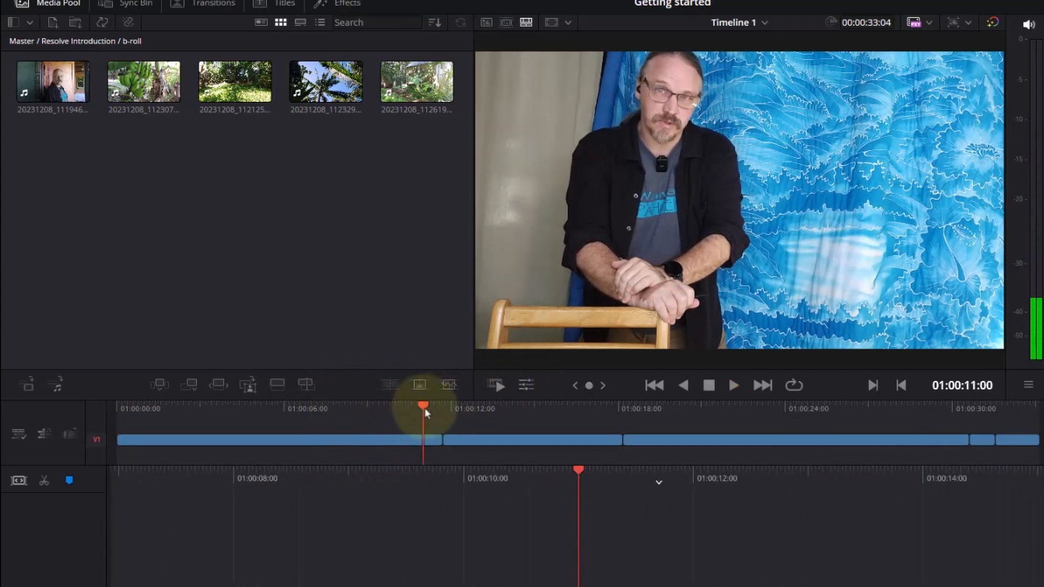
drag(425, 410, 401, 411)
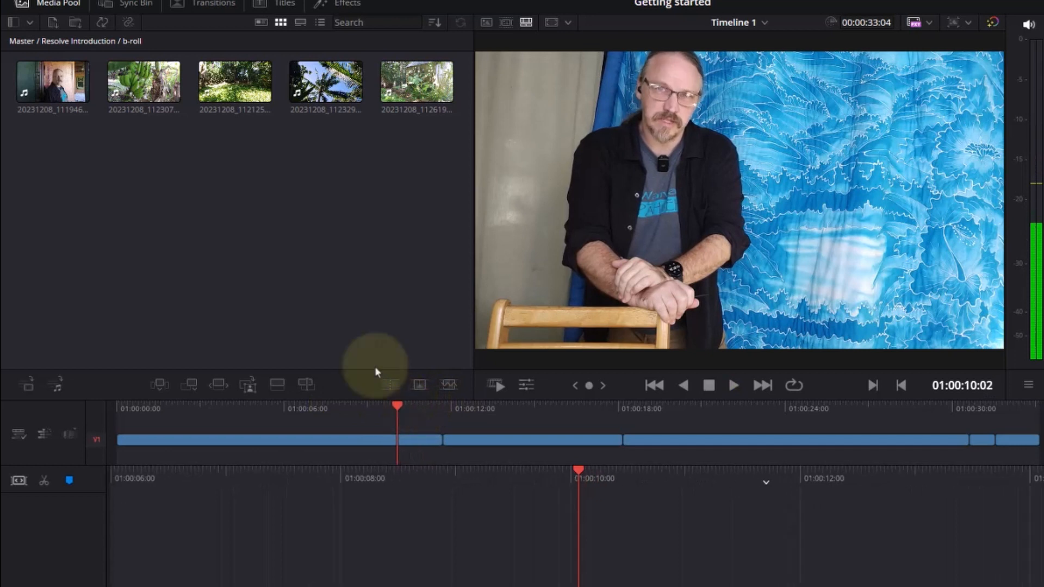
- Open b-roll clip 20231208_111946.mp4 in the source viewer, and mark its in point at 00:00:05:06
click(79, 96)
click(593, 546)
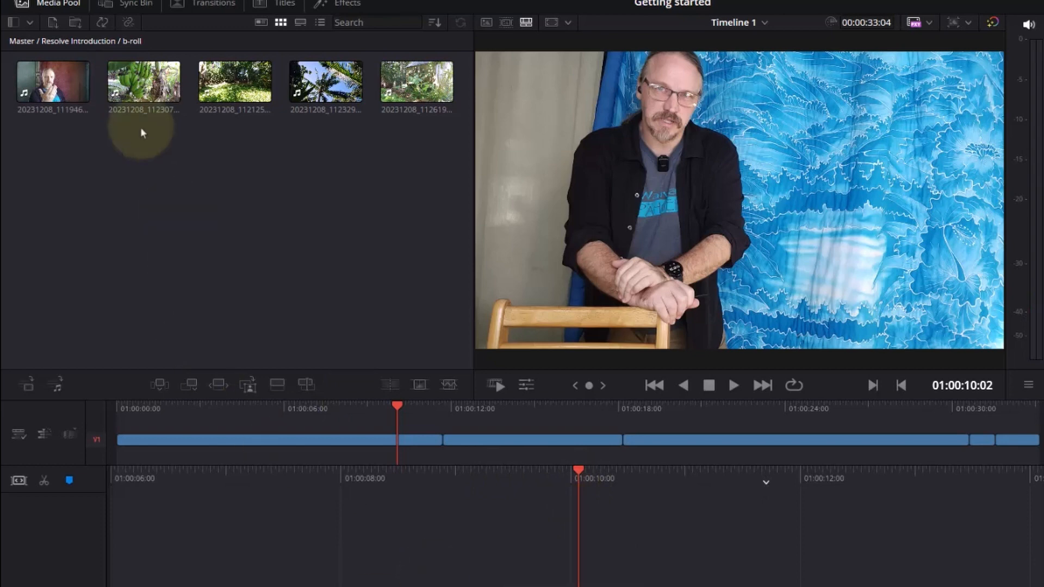
double_click(54, 92)
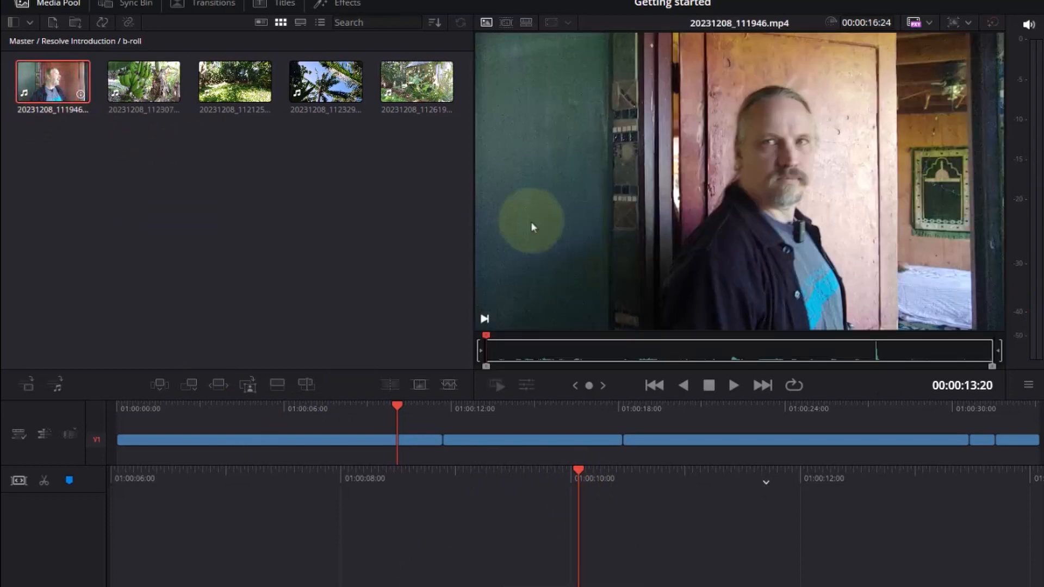
drag(492, 348, 644, 363)
click(479, 352)
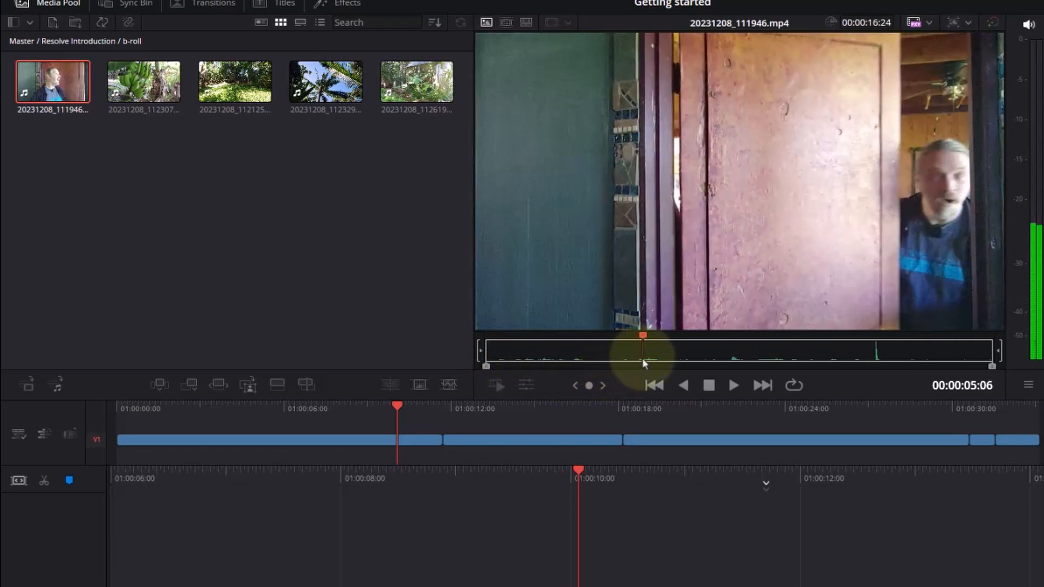
key(i)
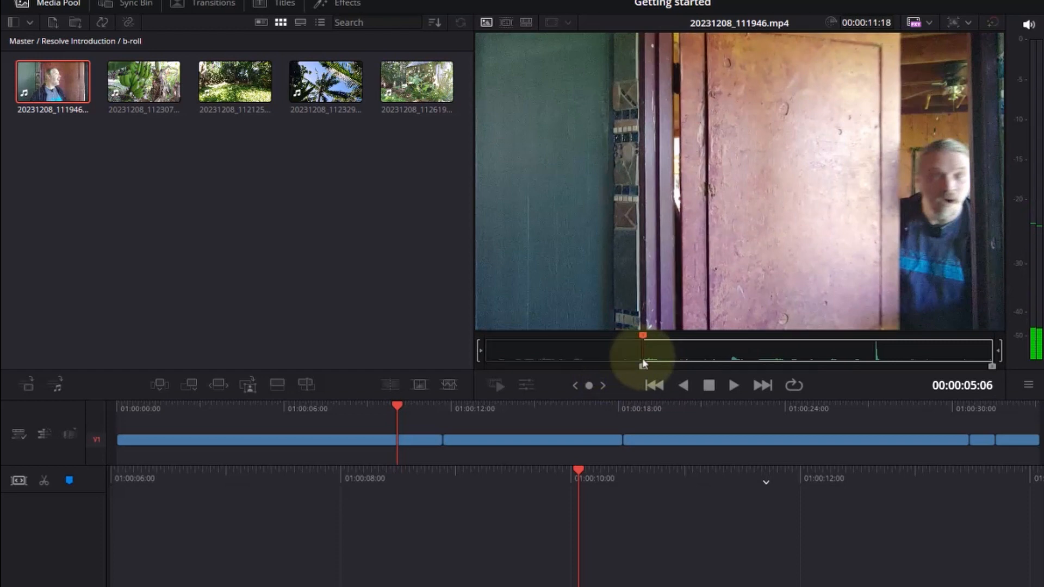
- Mark the b-roll clip's out point at 00:00:15:07, and place the section on top of the narrative at the playhead
key(space)
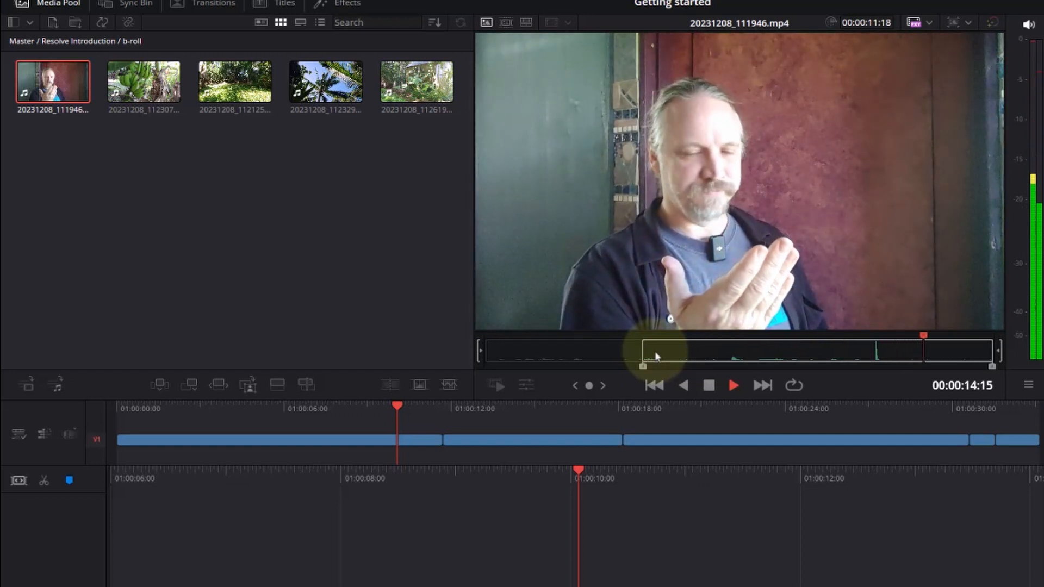
key(space)
key(o)
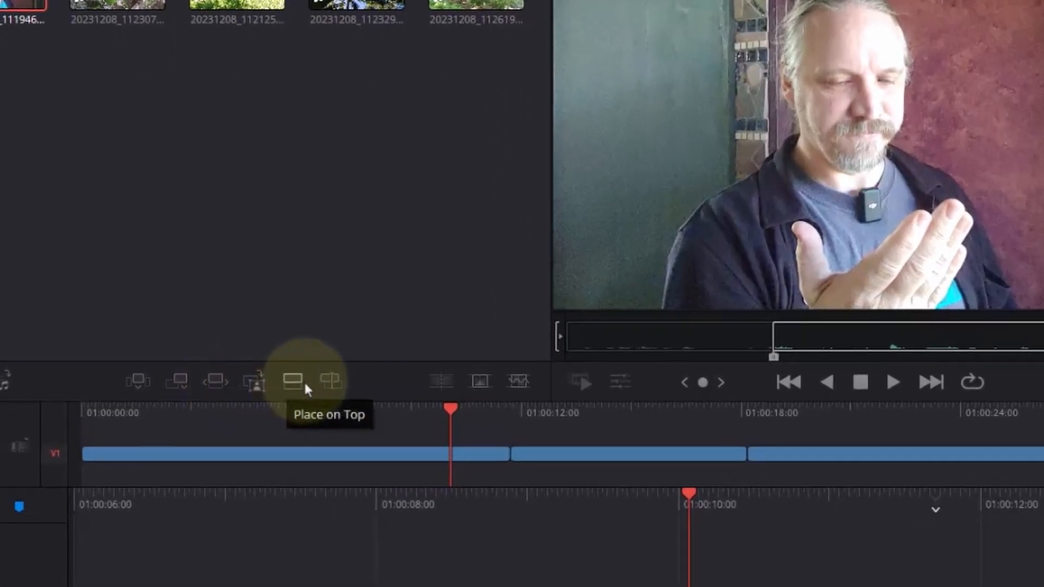
click(303, 381)
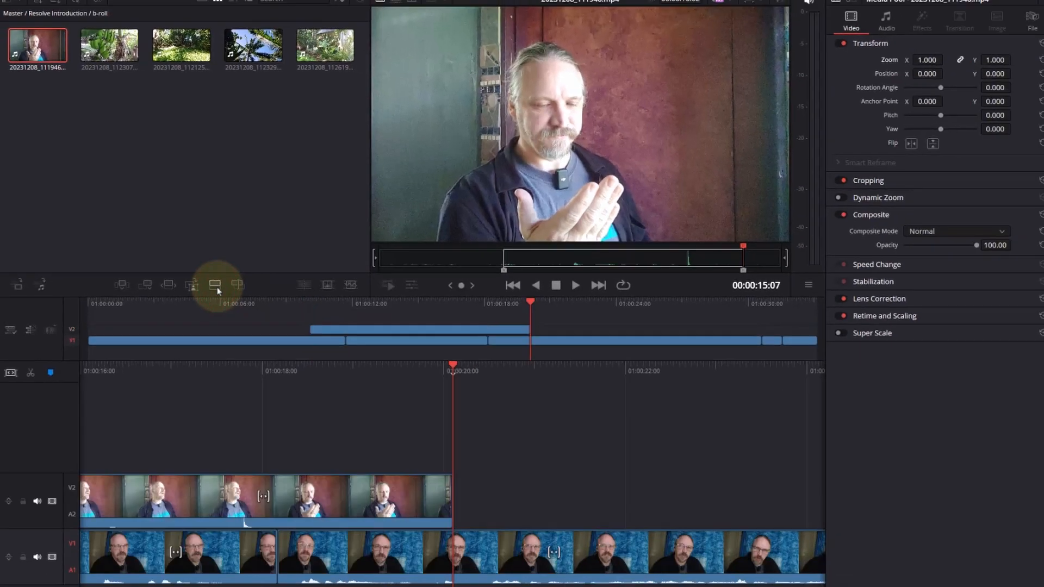
- Play the timeline from 01:00:09:25 through the overlaid b-roll section to check its placement
click(303, 305)
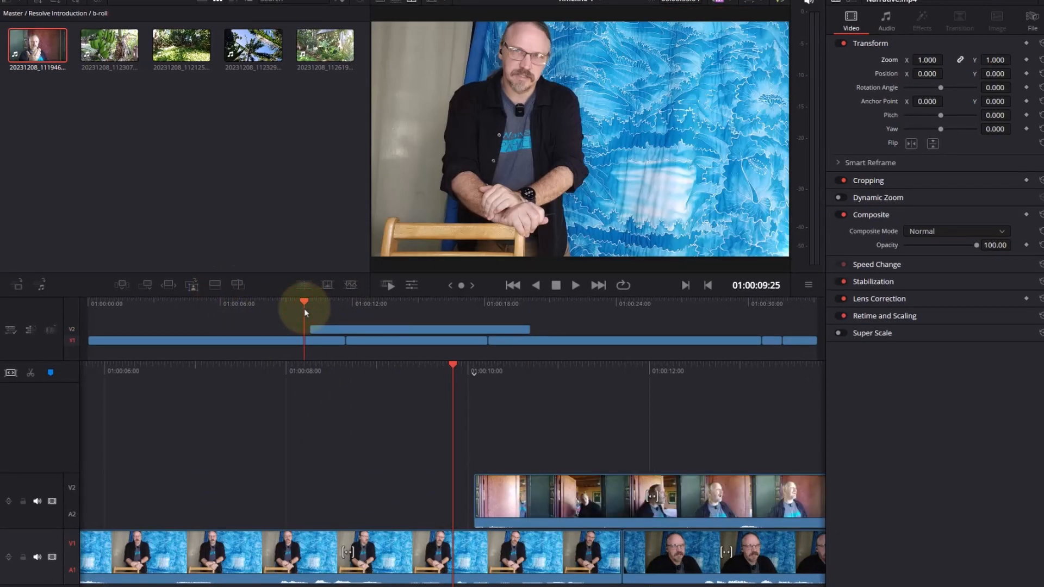
key(space)
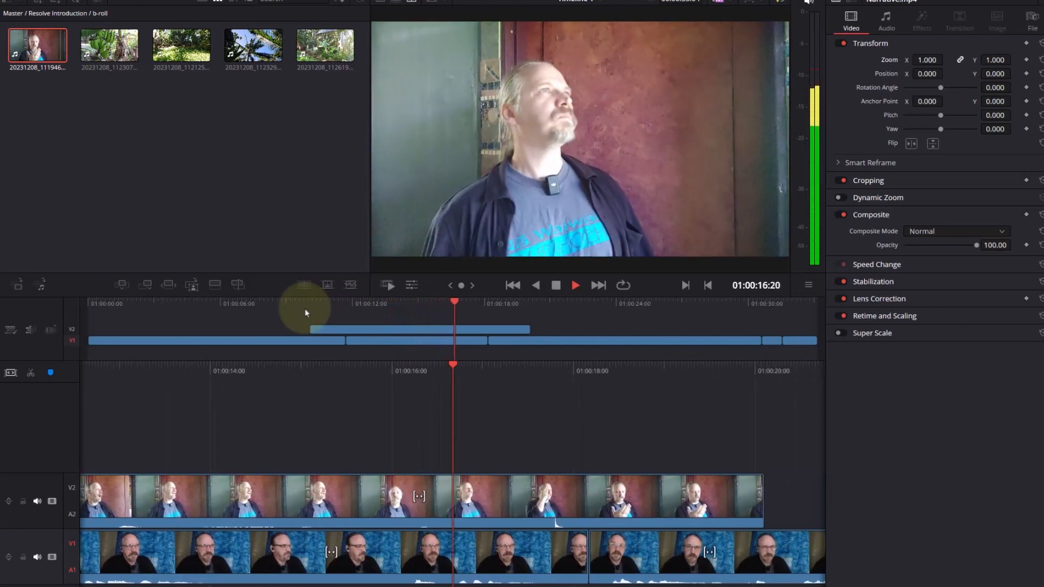
key(space)
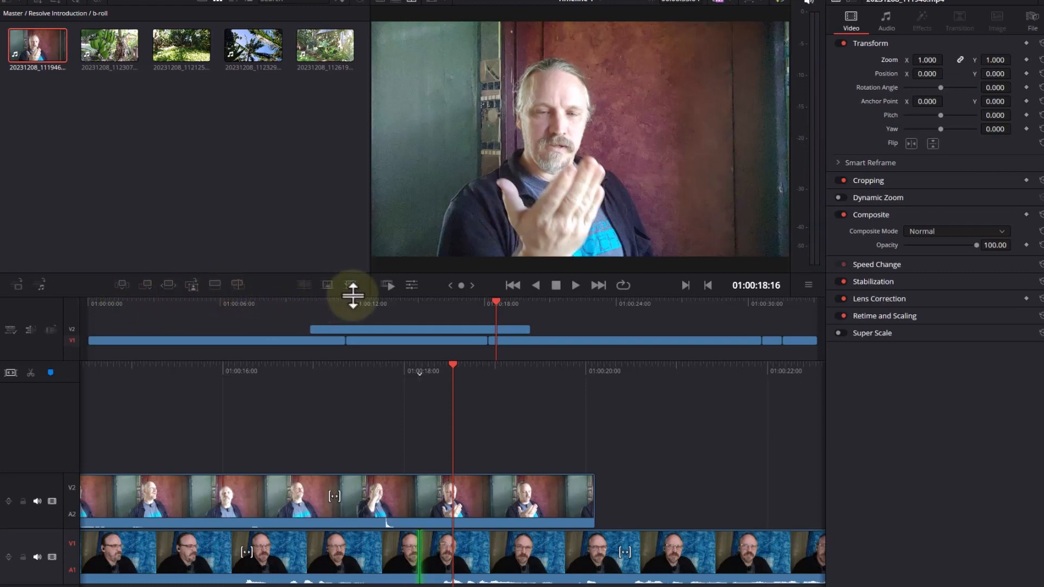
- Trim the start of the b-roll clip on V2, move it to begin shortly before 01:00:10:00, and play it back
drag(353, 296, 330, 345)
click(387, 495)
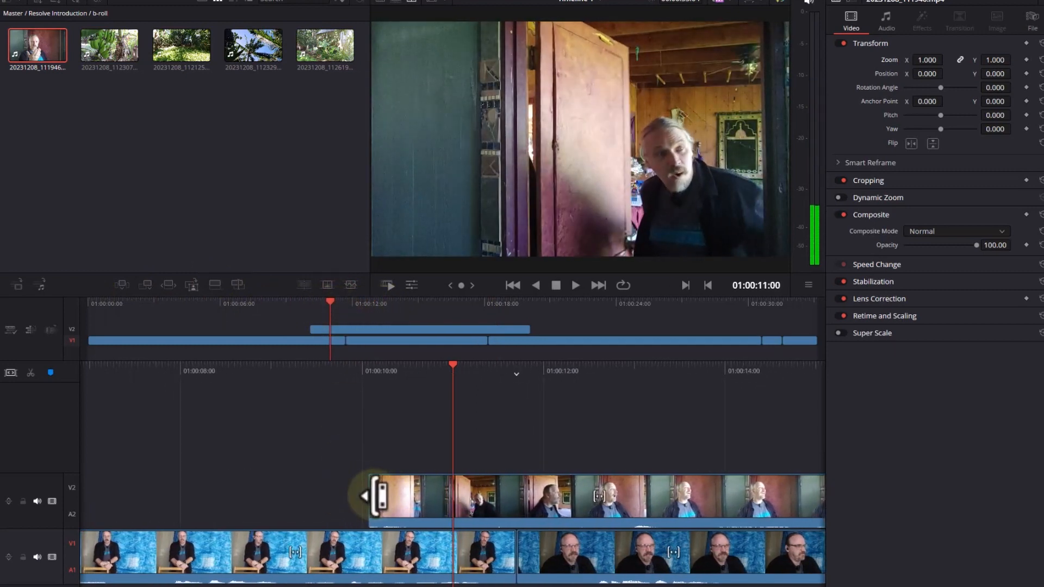
mouse_move(378, 496)
mouse_down()
mouse_move(451, 498)
mouse_move(384, 508)
mouse_up()
drag(298, 371, 520, 377)
key(space)
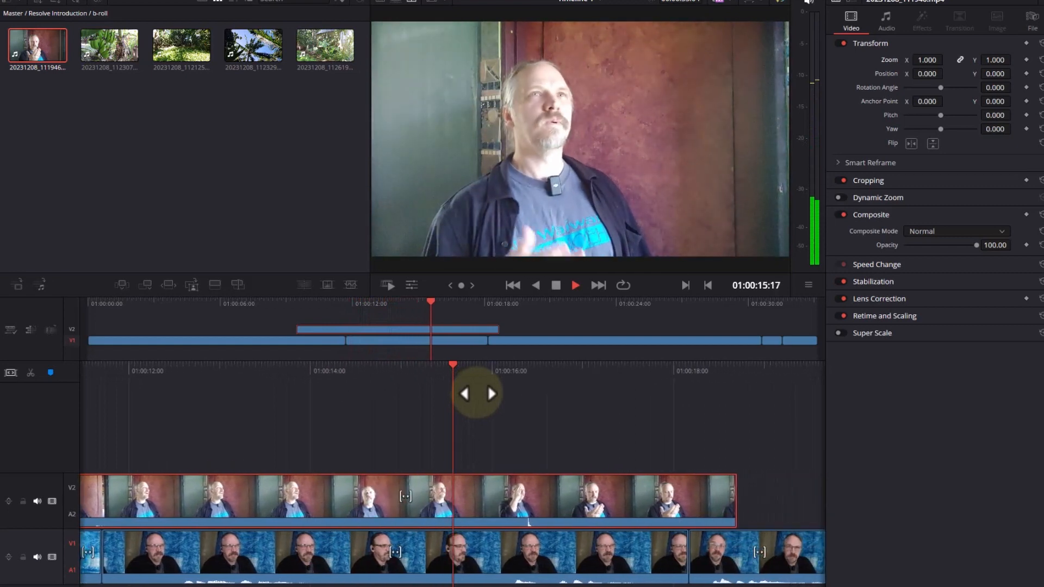
key(space)
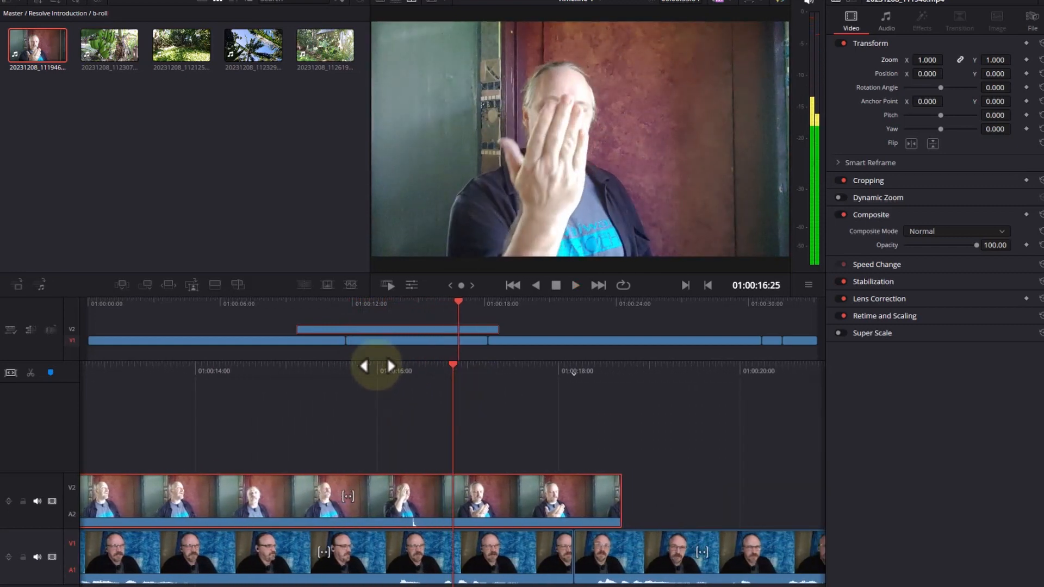
- Find the cut point within the b-roll clip on V2, and split the clip at 01:00:13:05
drag(377, 366, 418, 378)
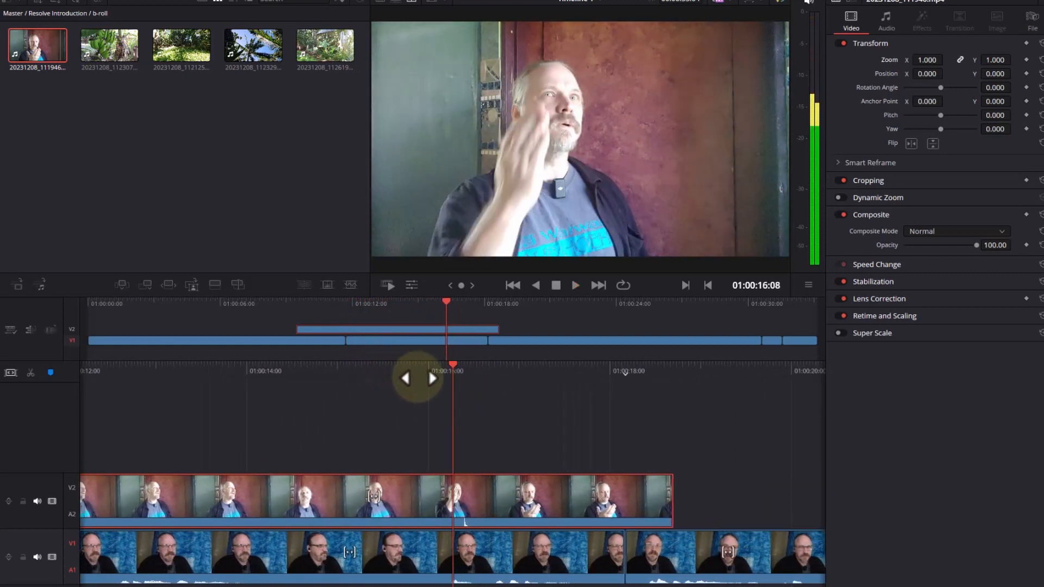
drag(418, 378, 664, 372)
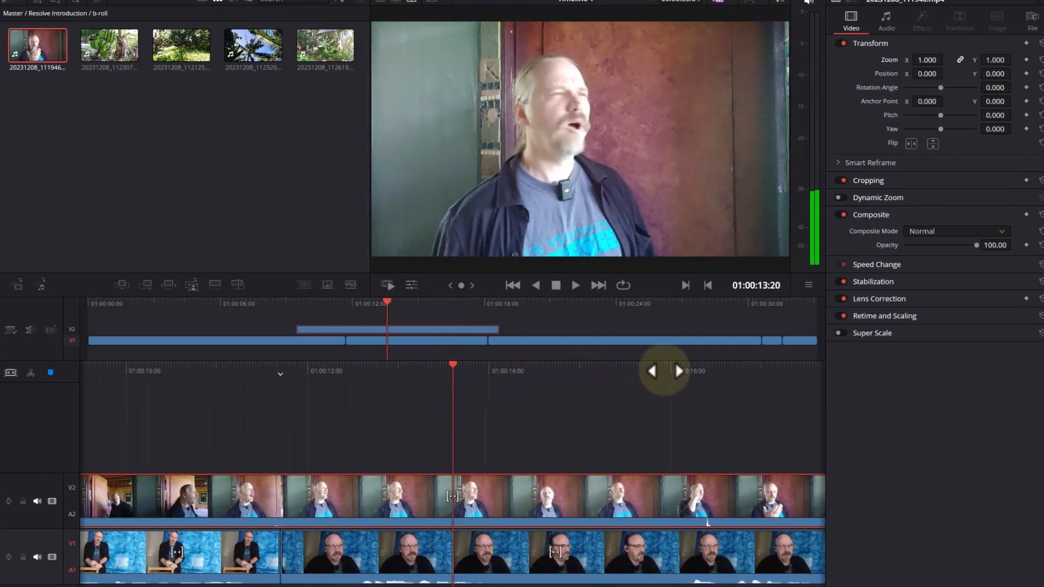
drag(763, 371, 733, 361)
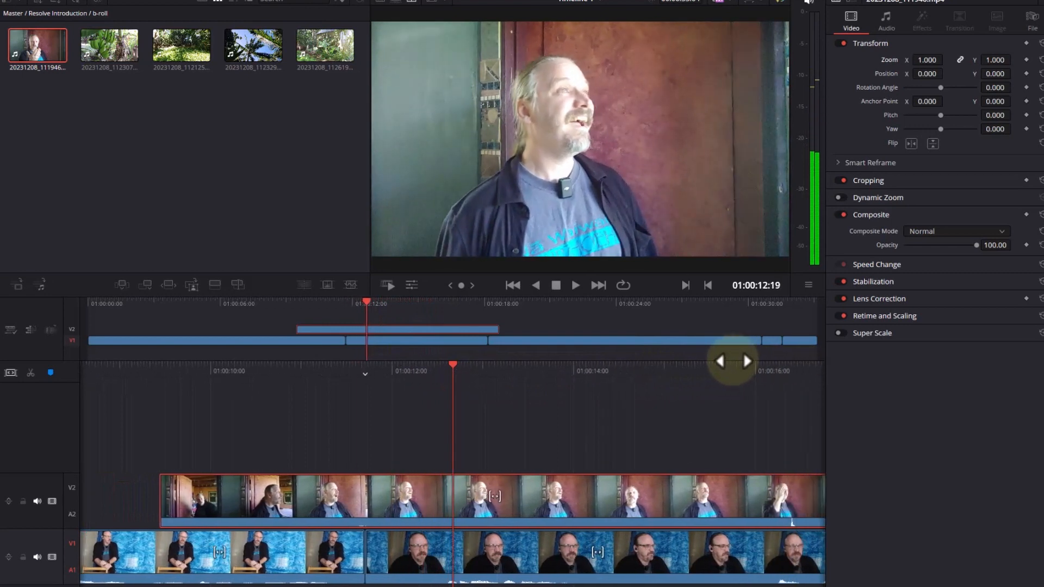
drag(663, 351, 696, 355)
key(space)
key(space)
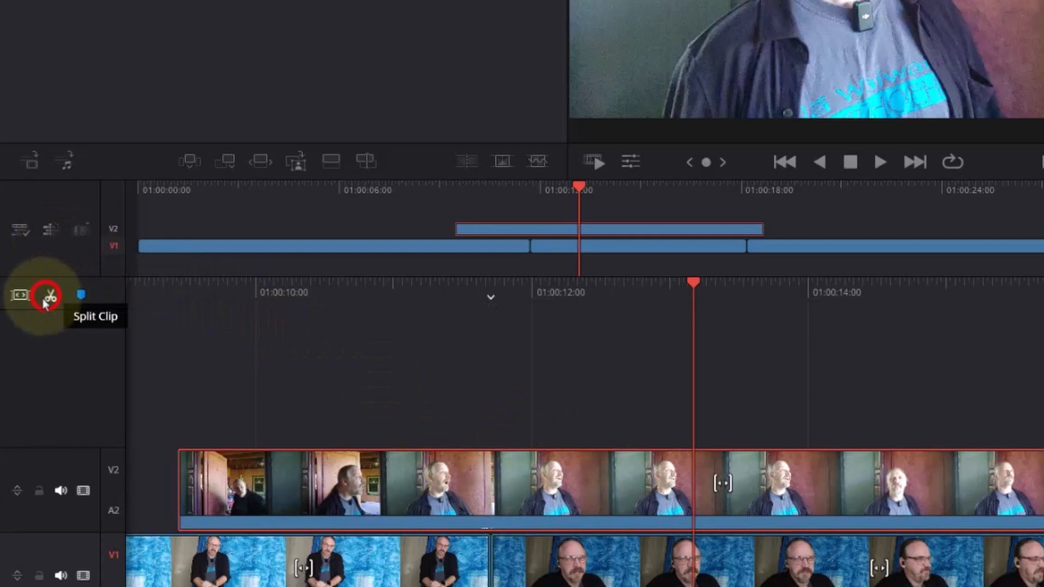
click(50, 297)
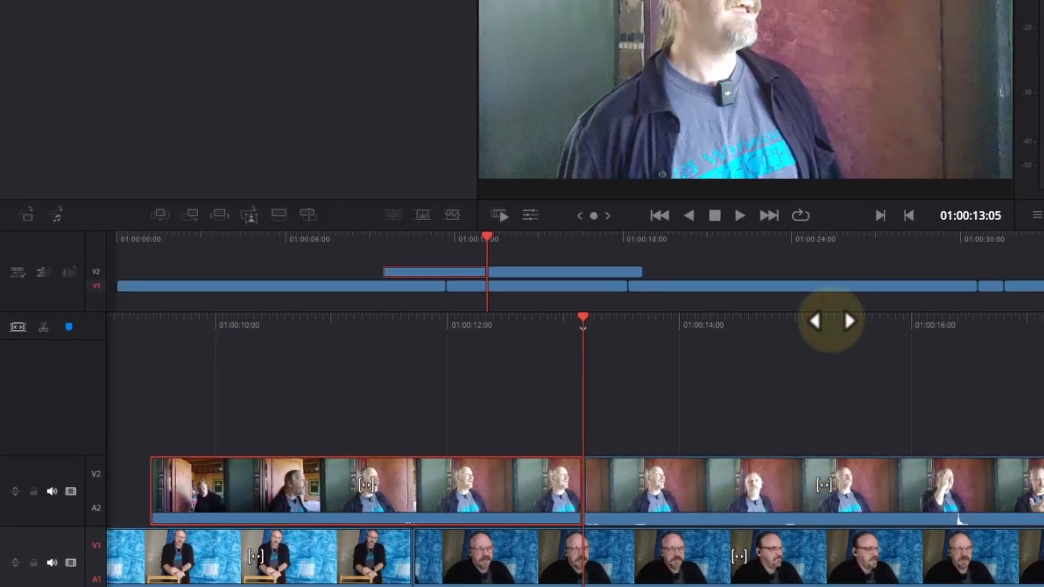
- Split the second V2 b-roll part at 01:00:13:18, remove the piece before that cut, and close the gap
drag(995, 291, 950, 280)
drag(697, 337, 633, 346)
click(591, 497)
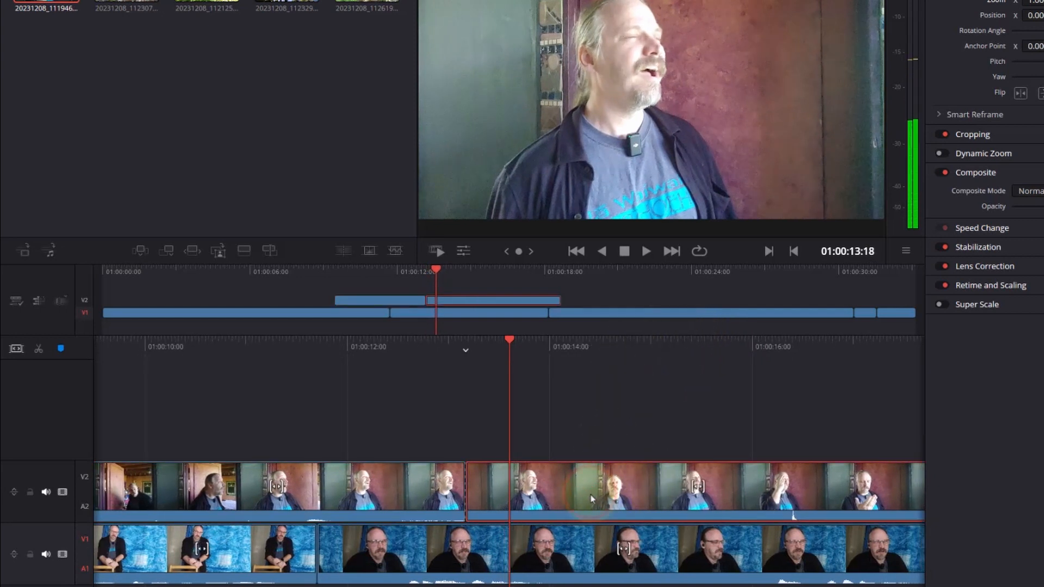
click(38, 351)
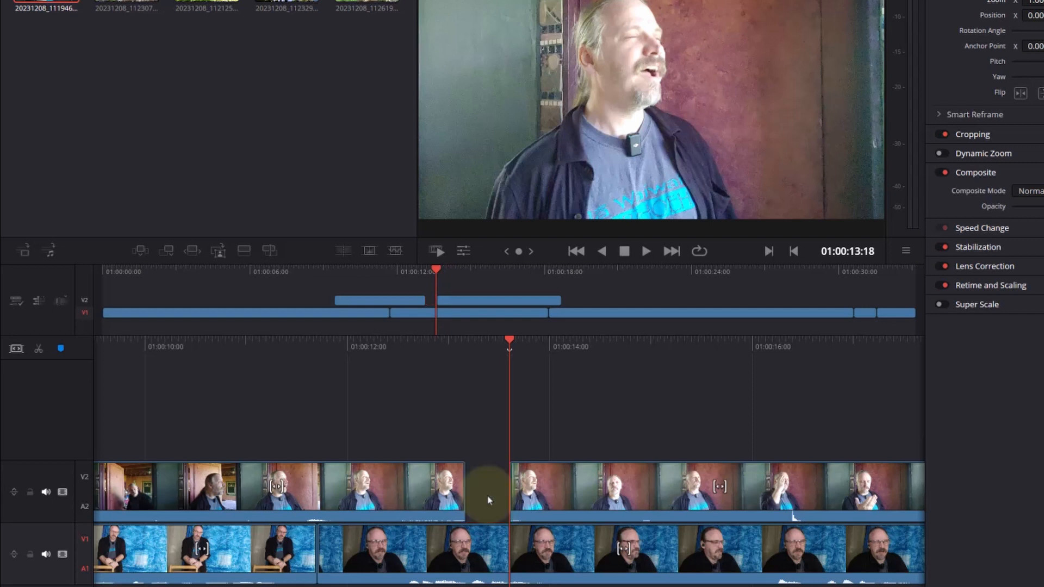
drag(577, 501, 551, 504)
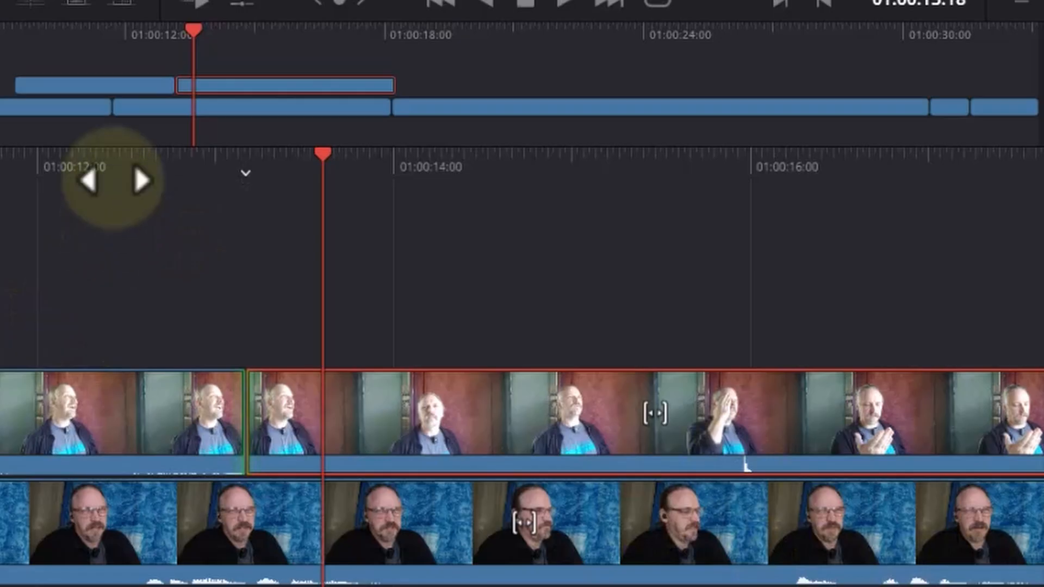
- Play the timeline across the tightened b-roll cut on V2 and on into the narrative past 01:00:18:00
drag(121, 168, 806, 215)
drag(760, 271, 847, 272)
key(space)
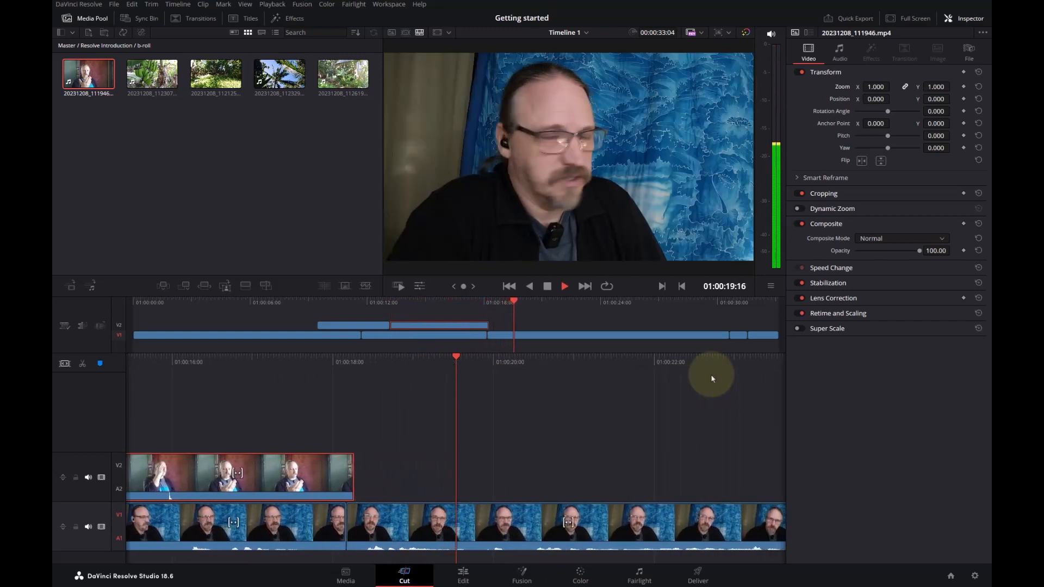
key(space)
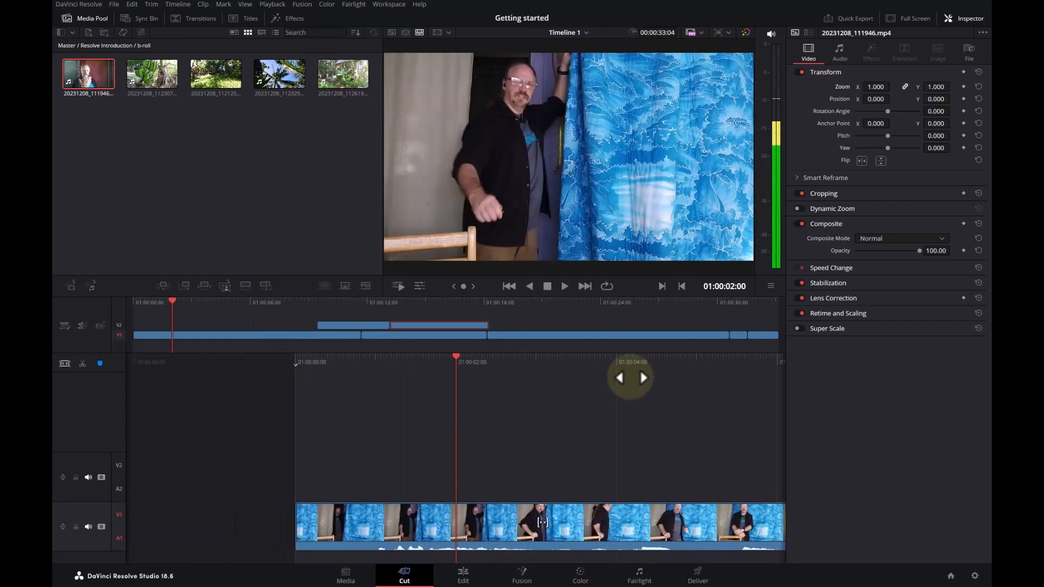
- Find the short section around the chair near the narrative's start, and isolate it by splitting the V1 clip at 01:00:03:03 and 01:00:04:09
key(space)
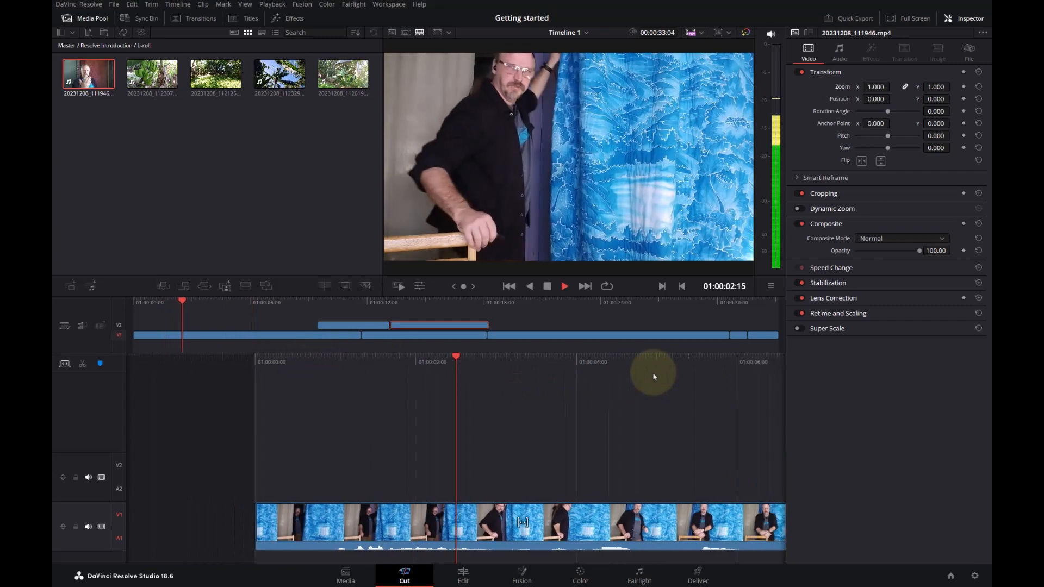
key(space)
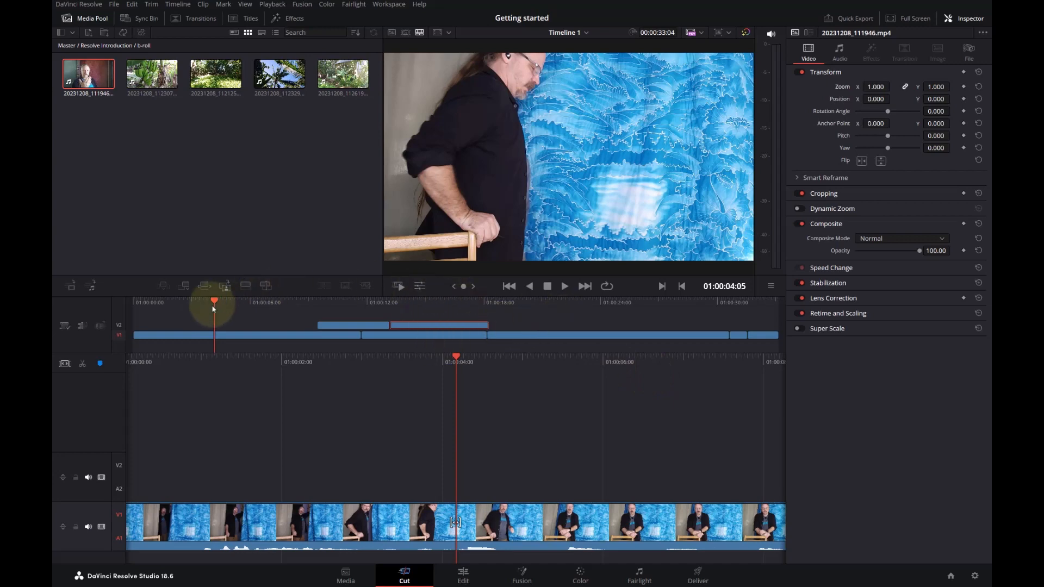
drag(210, 300, 180, 300)
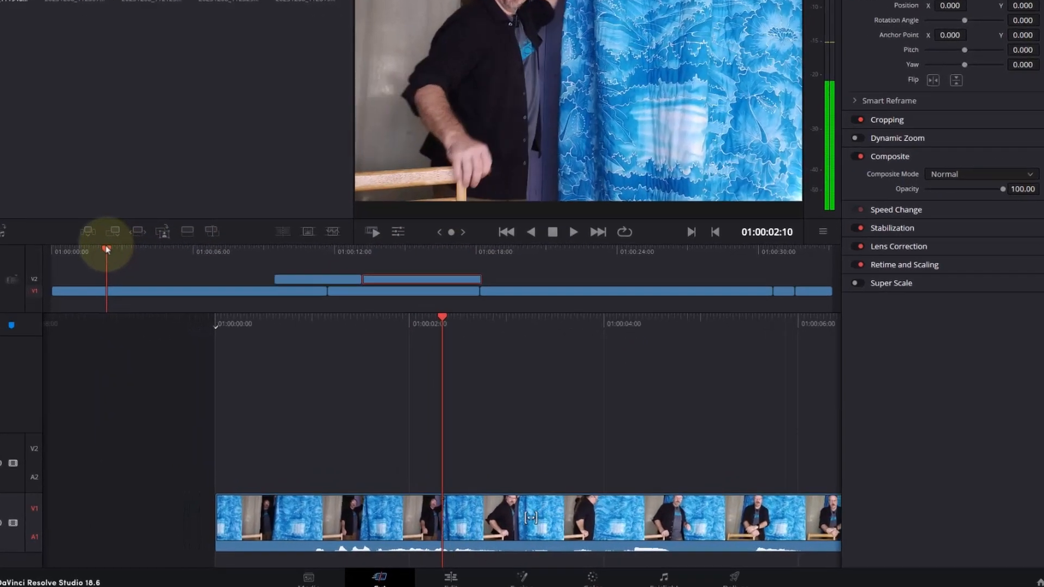
key(space)
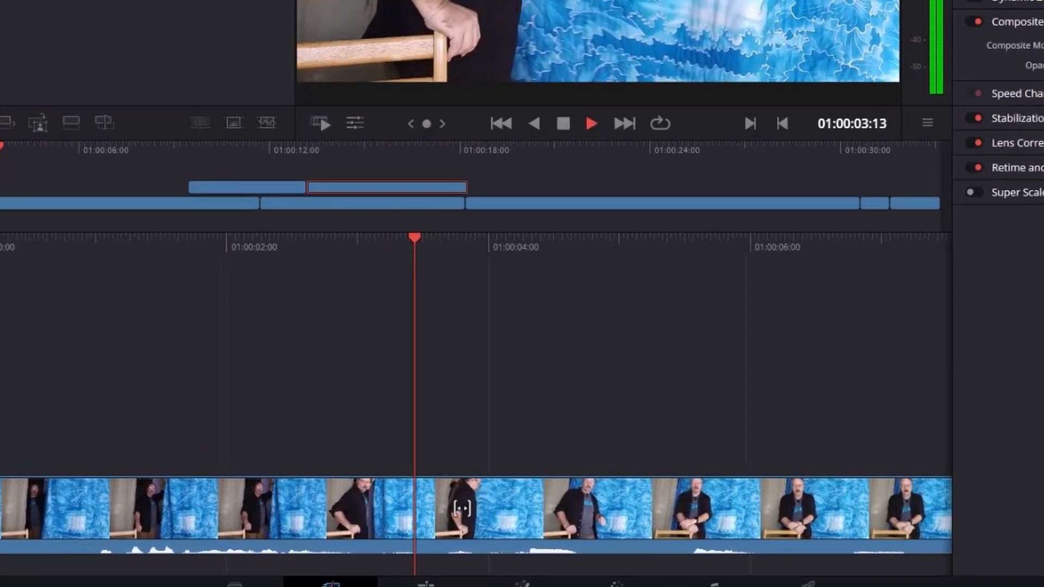
key(space)
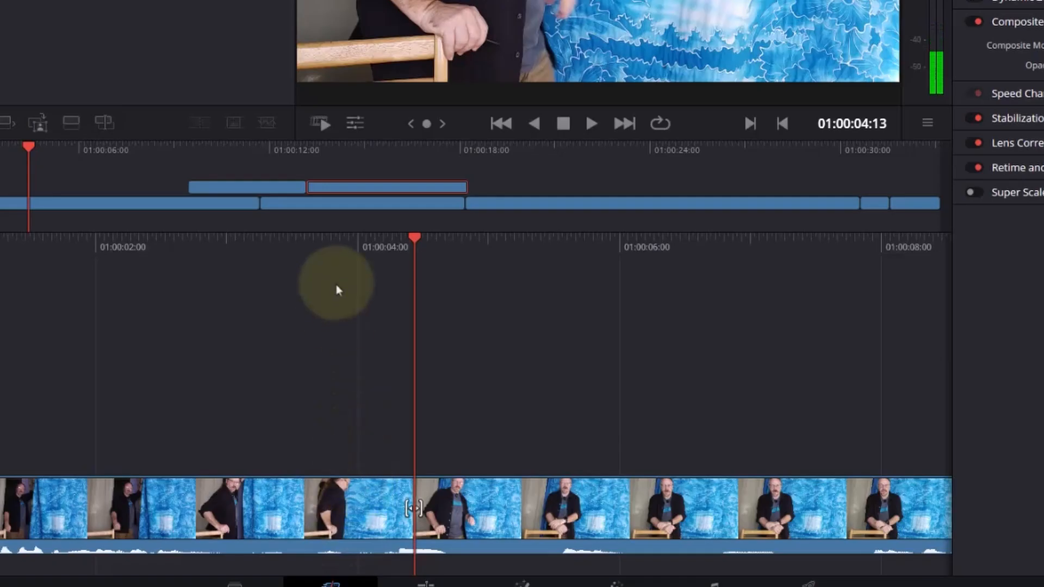
drag(338, 244, 490, 310)
click(430, 534)
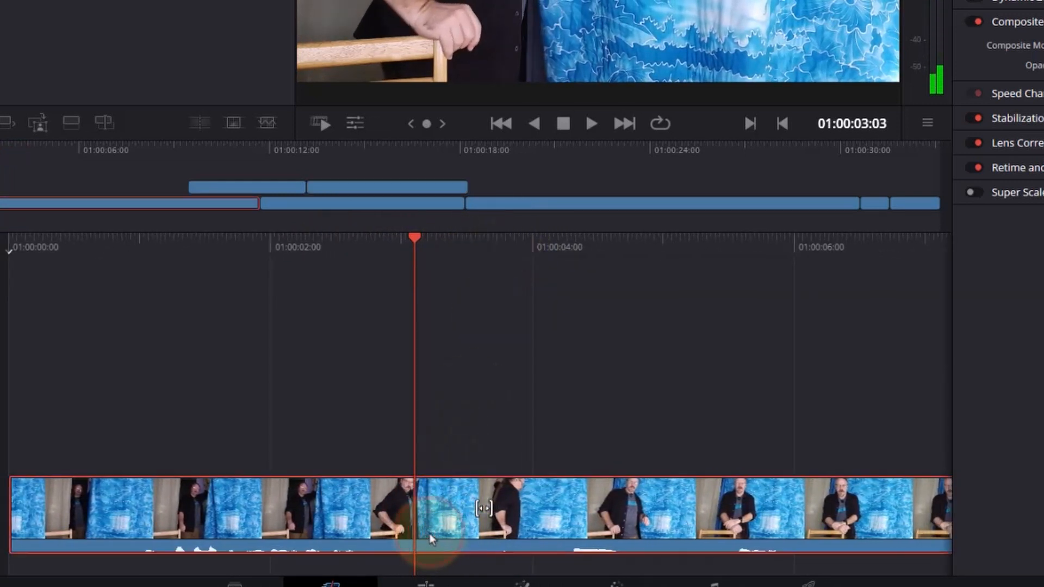
click(47, 251)
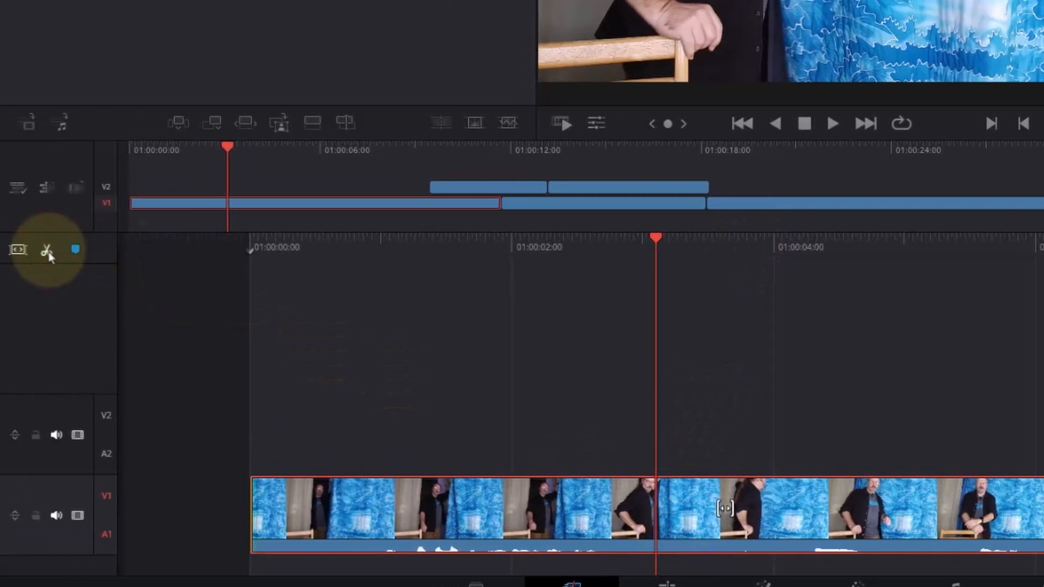
key(v)
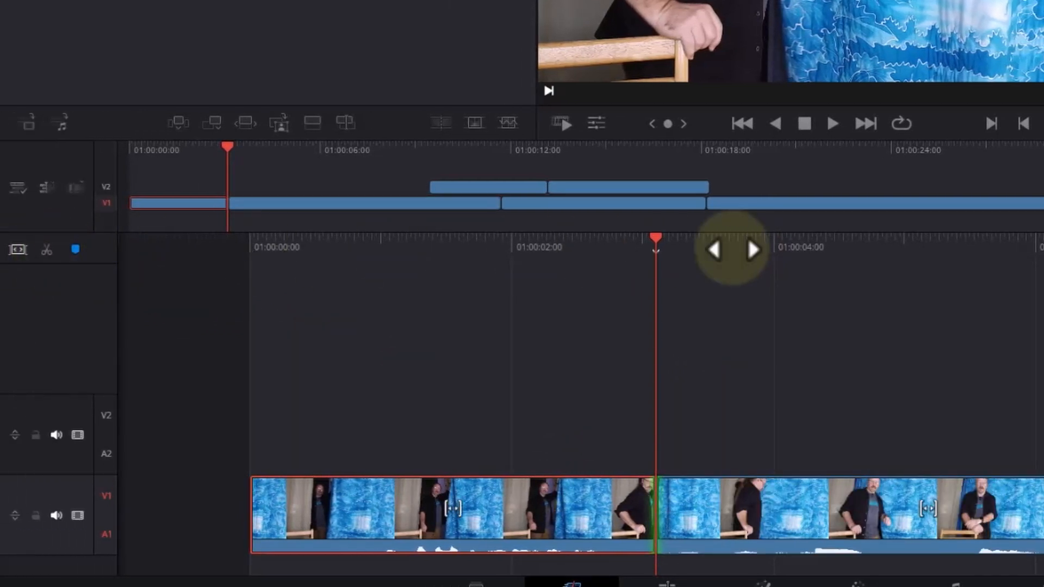
drag(737, 246, 577, 262)
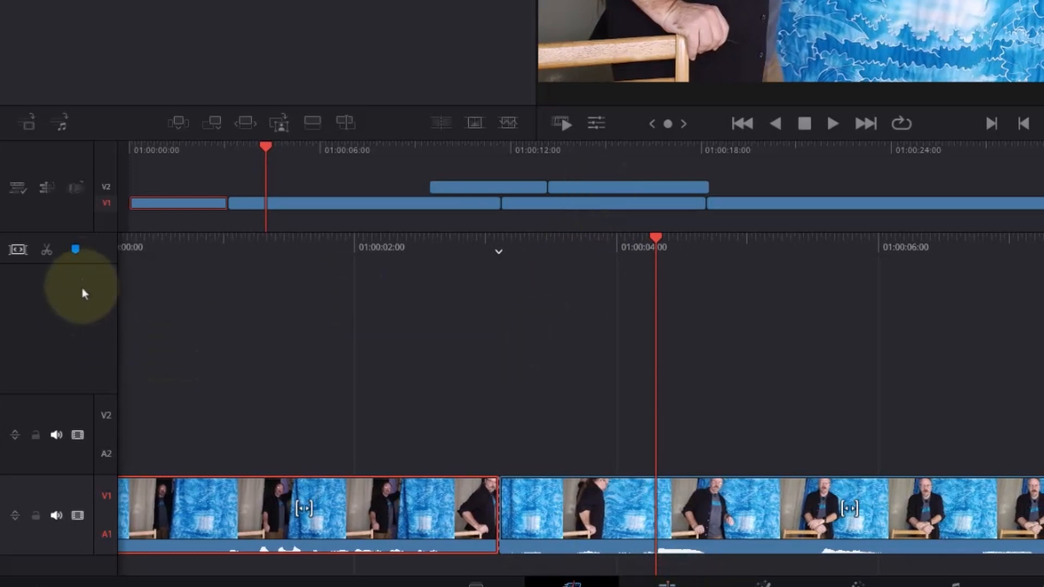
click(48, 256)
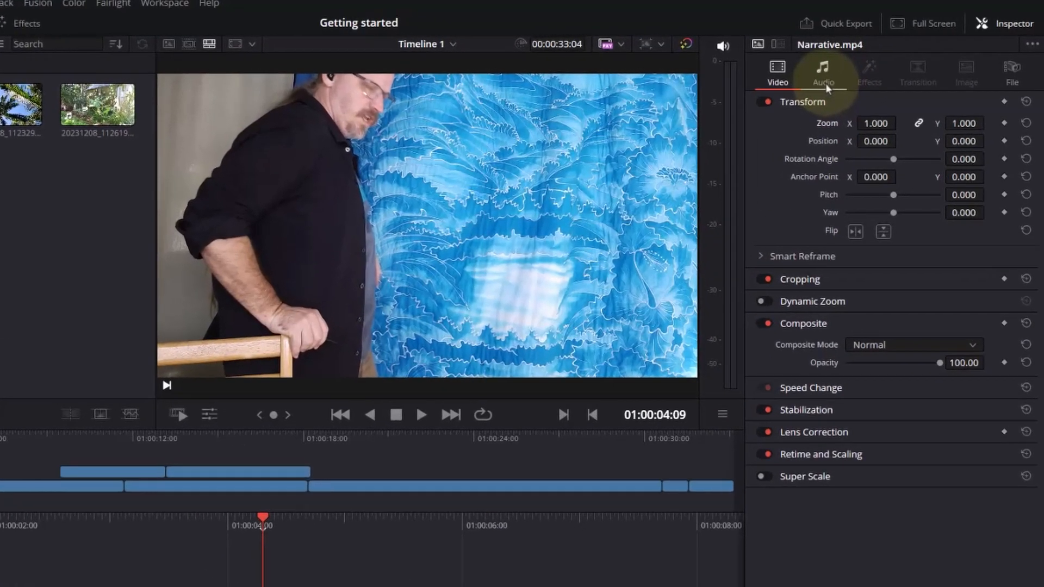
- Lower the volume of the isolated Narrative.mp4 section on V1 to -41.45, and play through it to check the sound
click(849, 76)
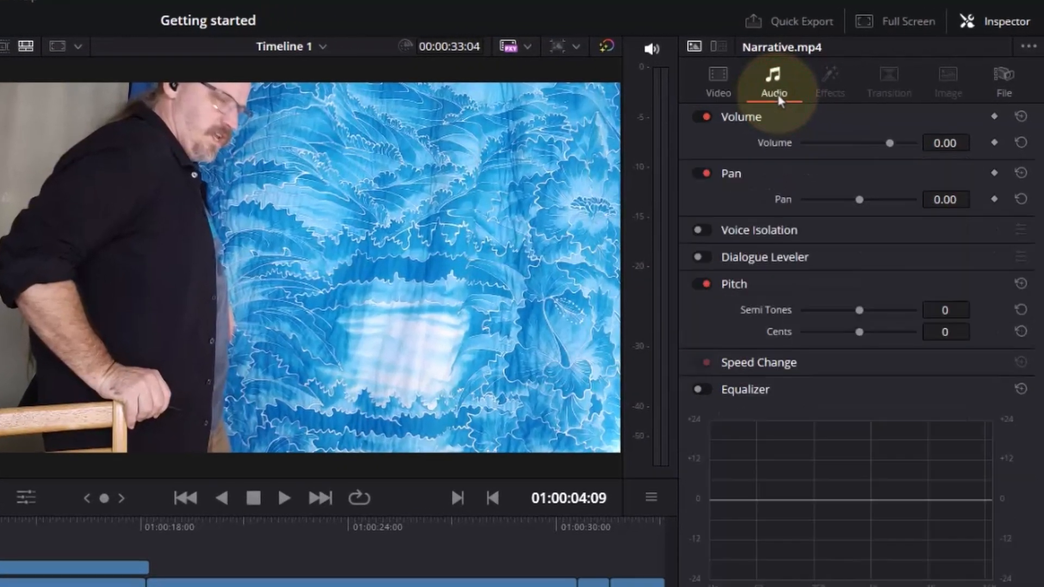
drag(896, 141, 853, 146)
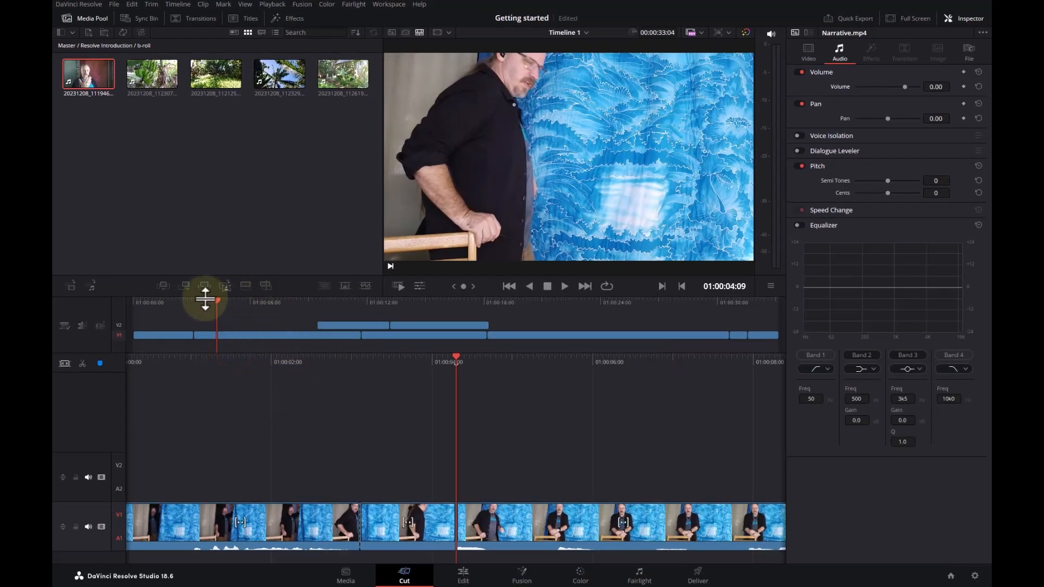
drag(205, 298, 177, 305)
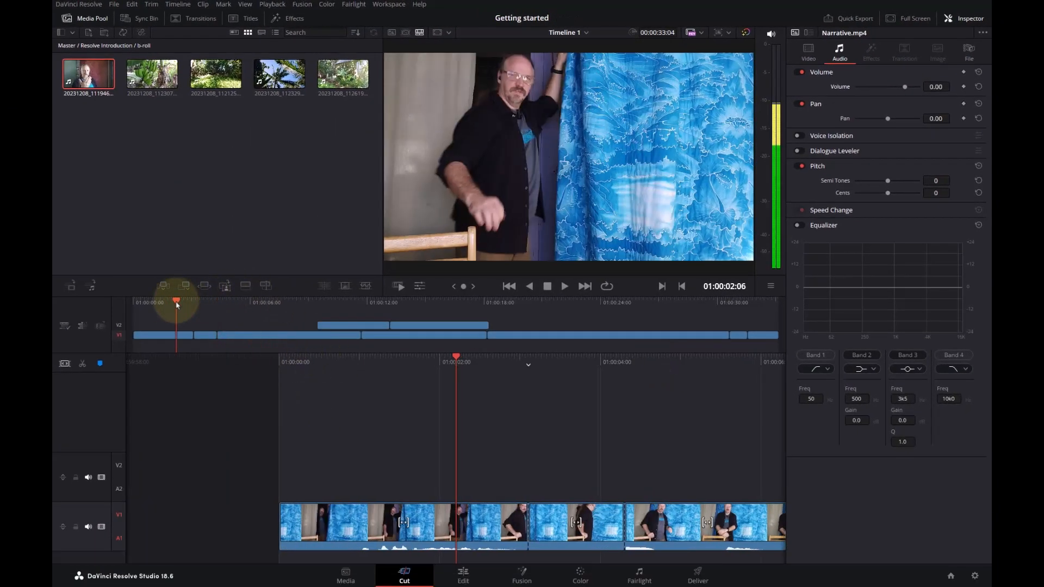
key(space)
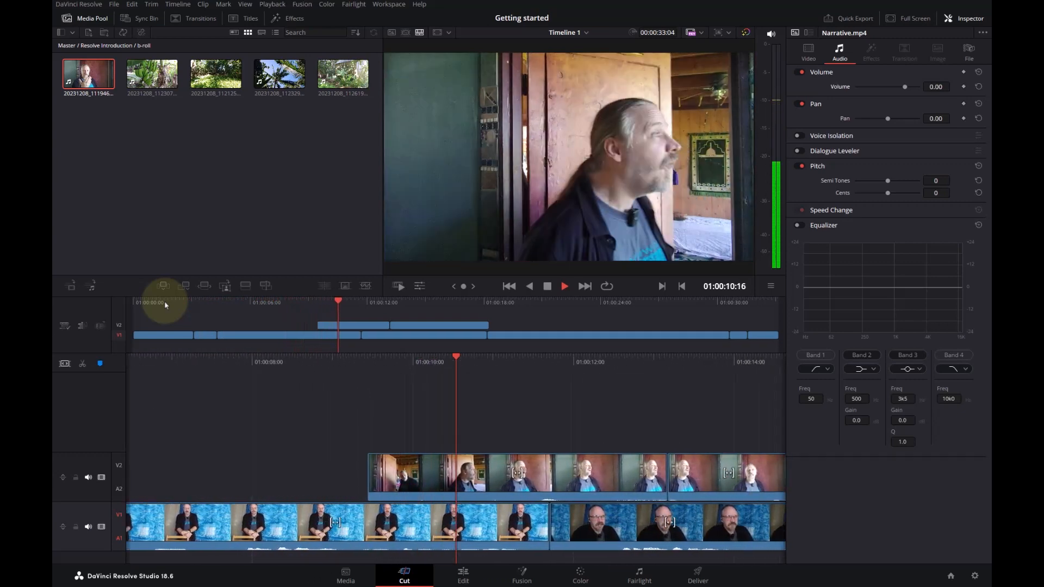
key(space)
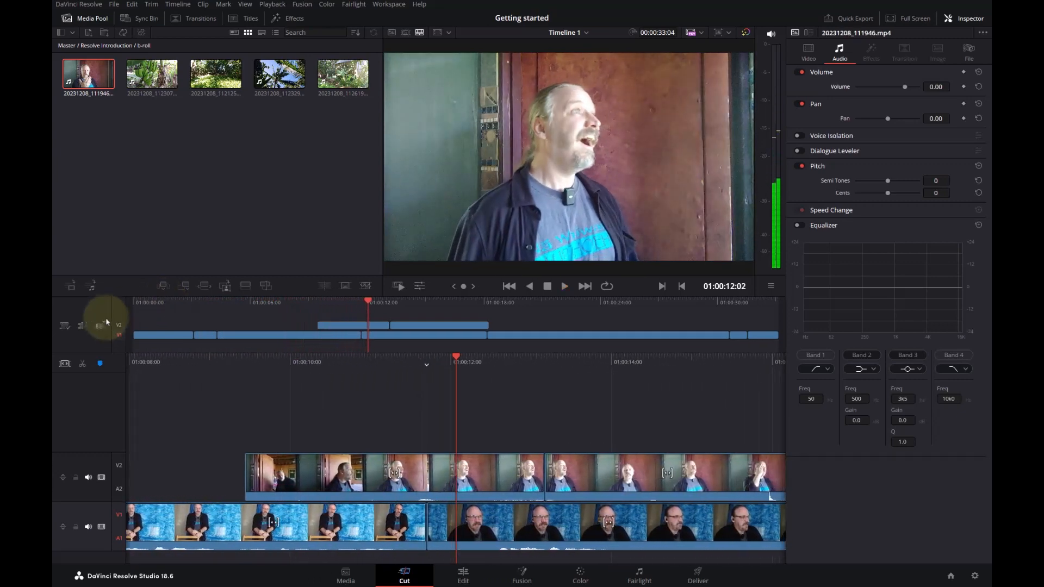
drag(249, 310, 224, 311)
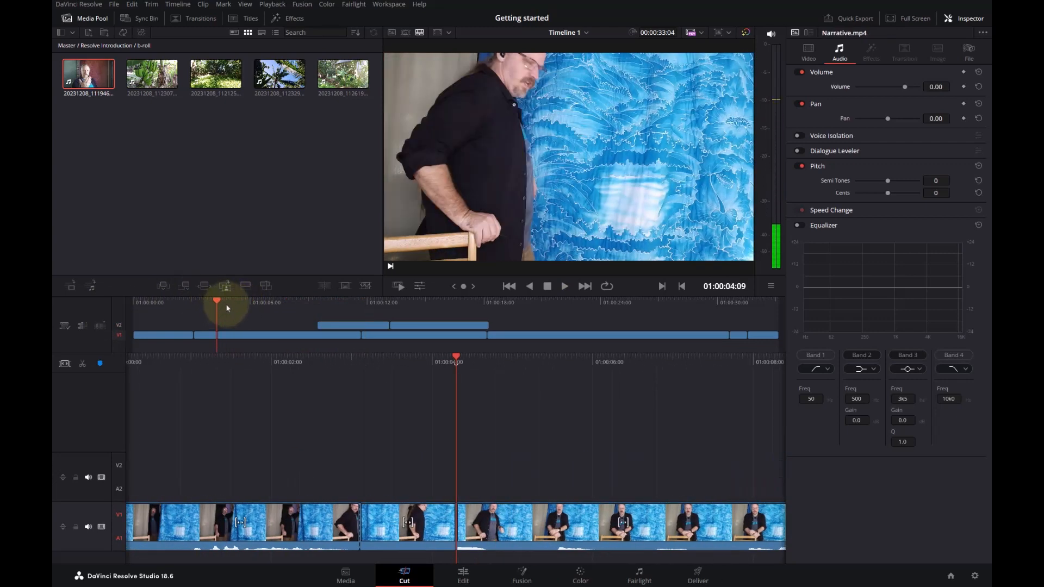
drag(222, 298, 207, 298)
key(space)
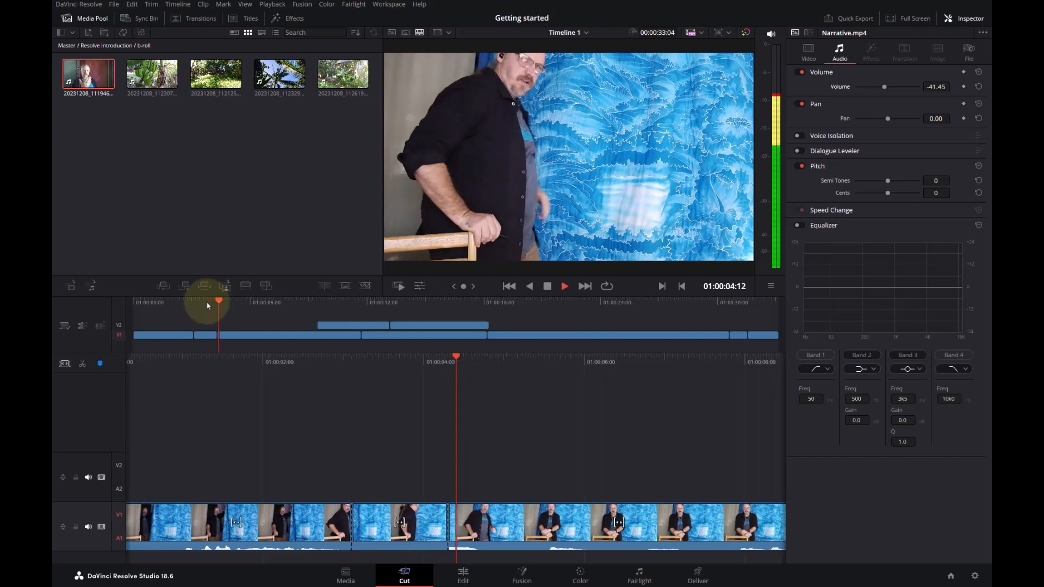
key(space)
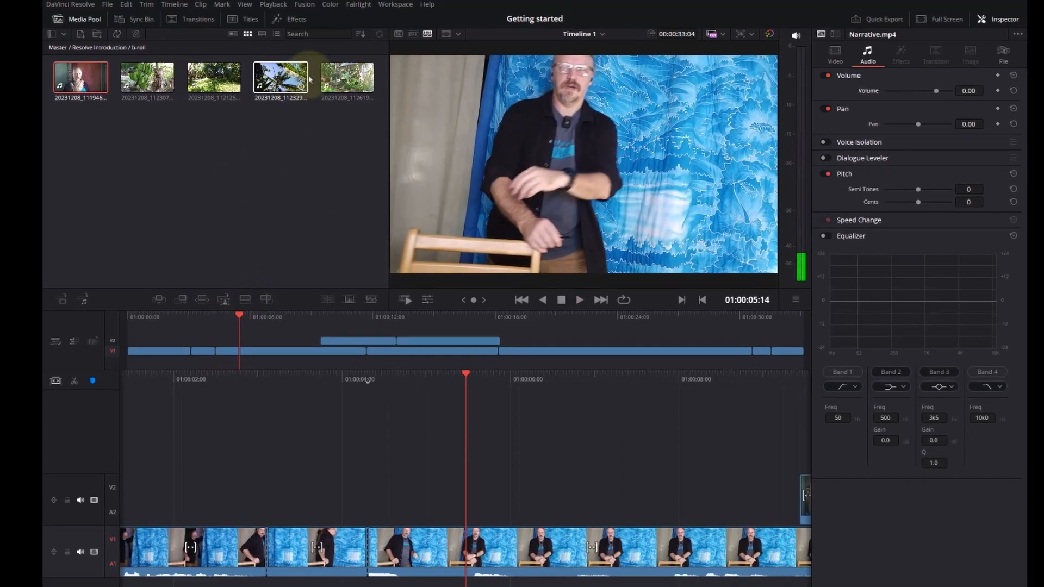
- Mark a 00:00:01:44 section of the palm clip 20231208_112329.mp4, and place it on V2 at 01:00:05:14
click(280, 72)
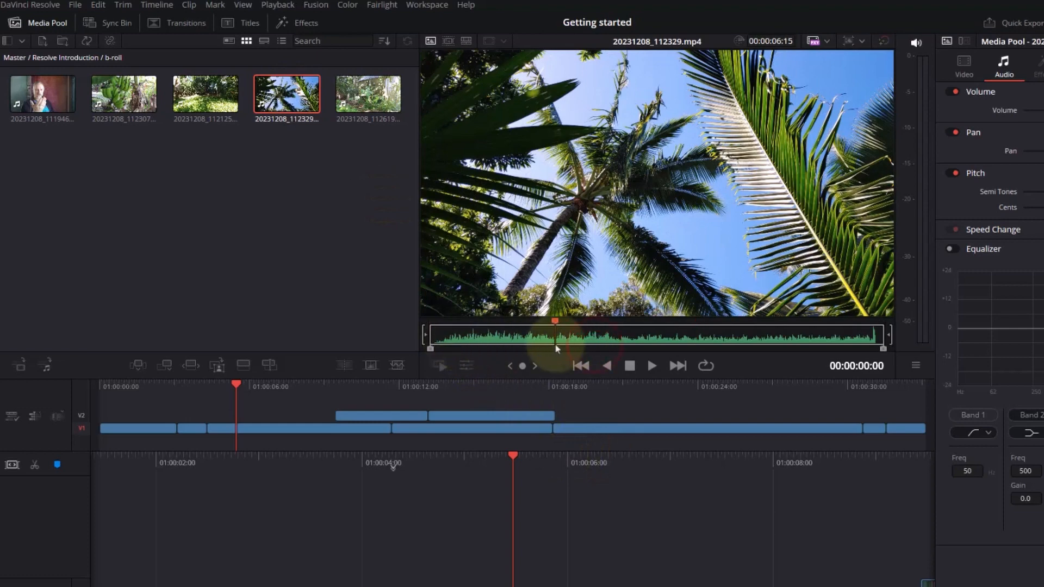
click(509, 341)
drag(509, 342, 566, 350)
key(space)
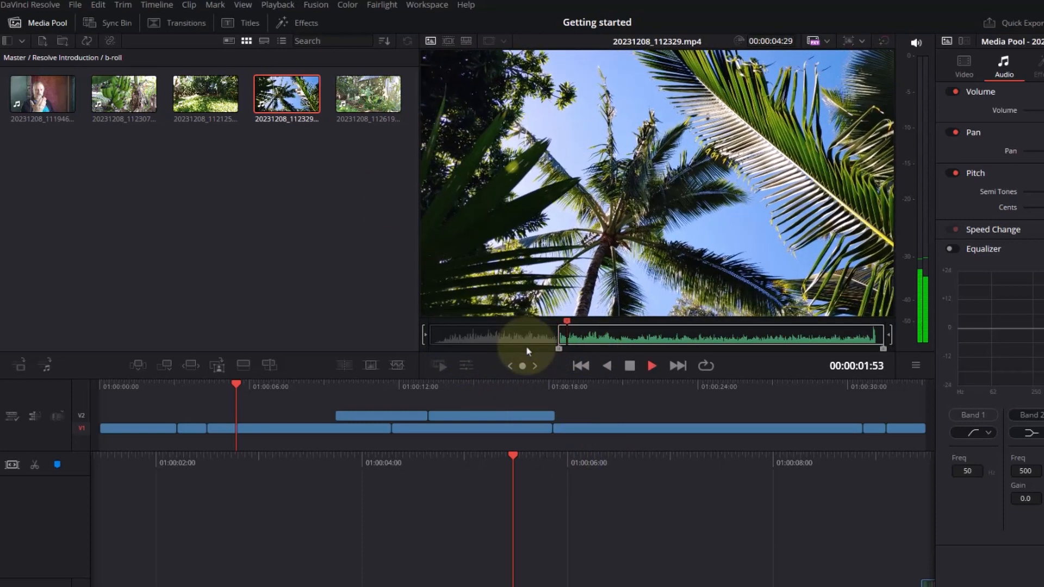
key(o)
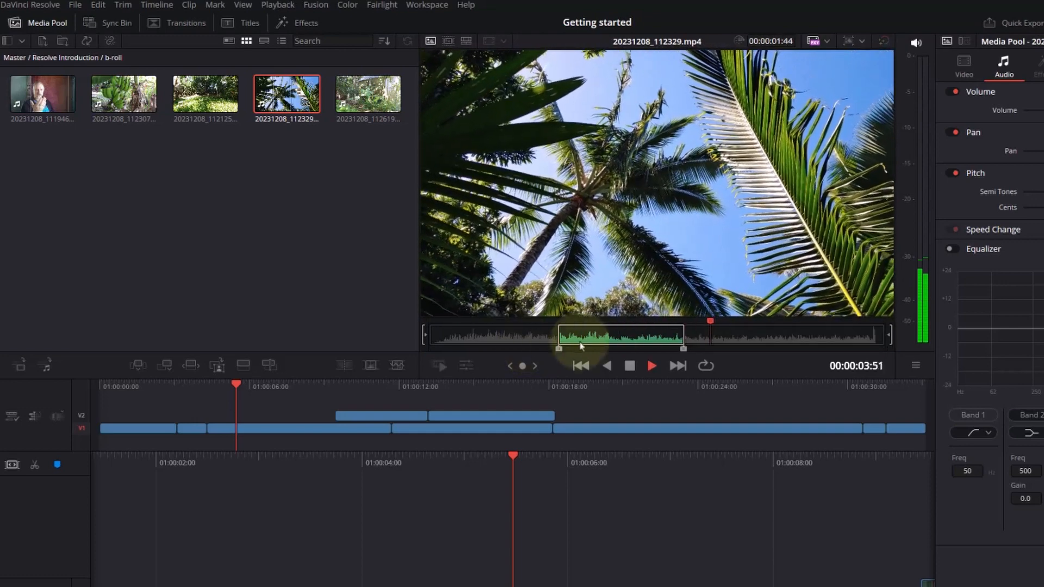
key(space)
drag(653, 160, 513, 492)
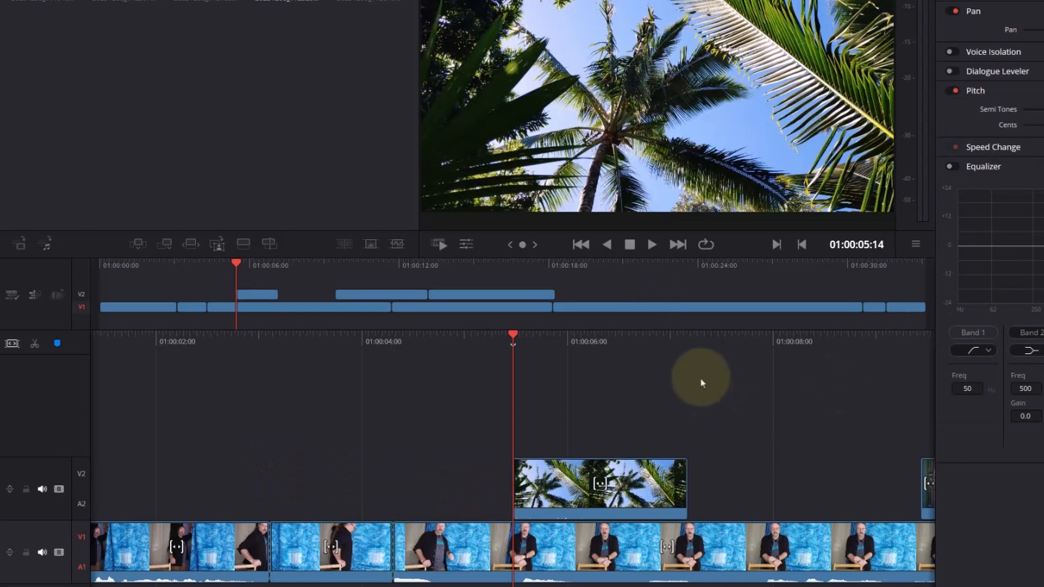
- Play back the palm b-roll on V2, and trim 3 frames off its end
drag(579, 340, 722, 336)
key(space)
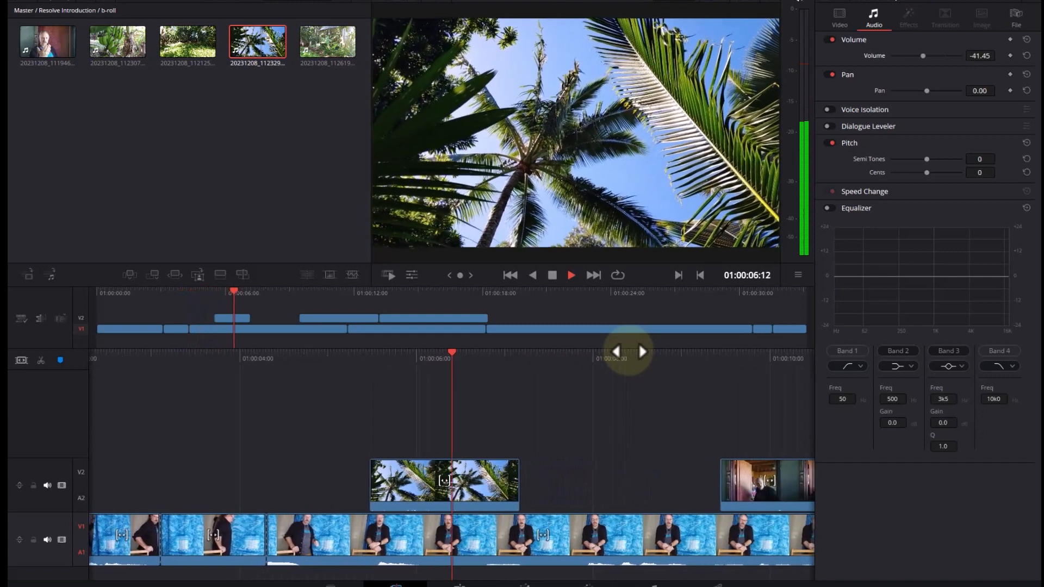
key(space)
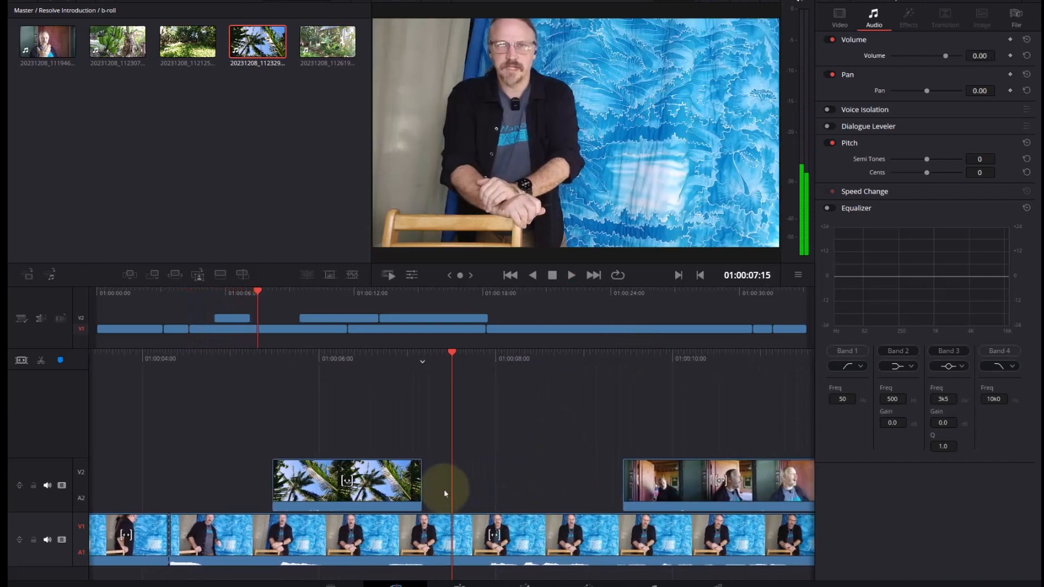
click(414, 484)
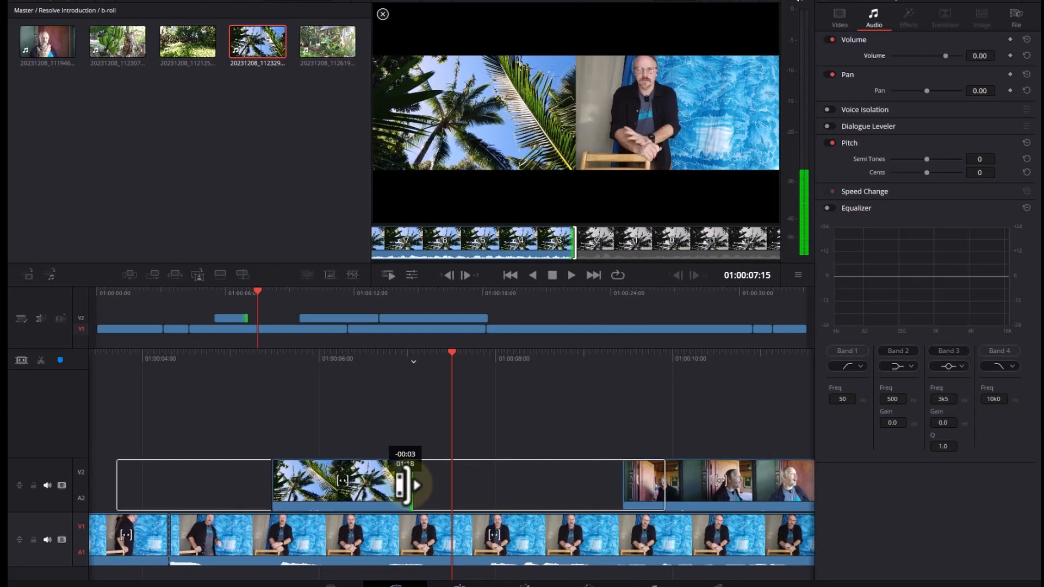
drag(405, 484, 408, 483)
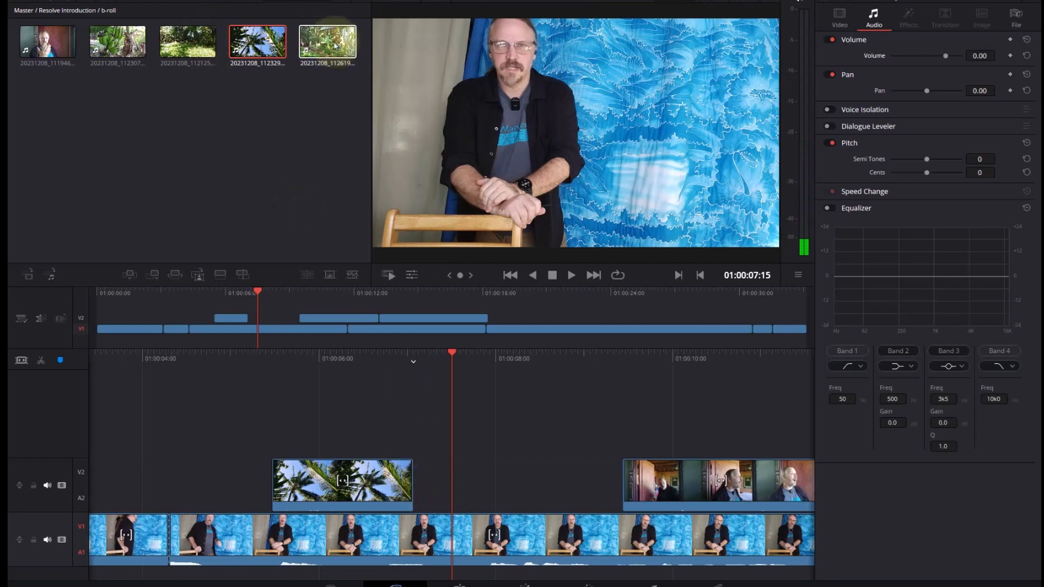
- Place a marked section of the banana clip 20231208_112307 on V2 directly after the palm clip, and trim its end to about 01:00:08:20
double_click(105, 46)
drag(497, 258, 411, 251)
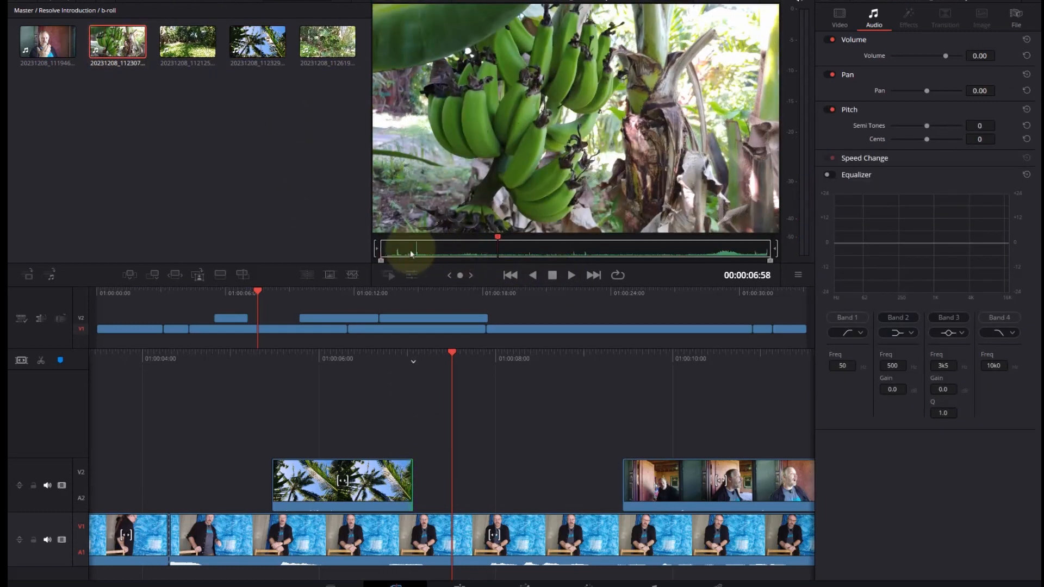
key(space)
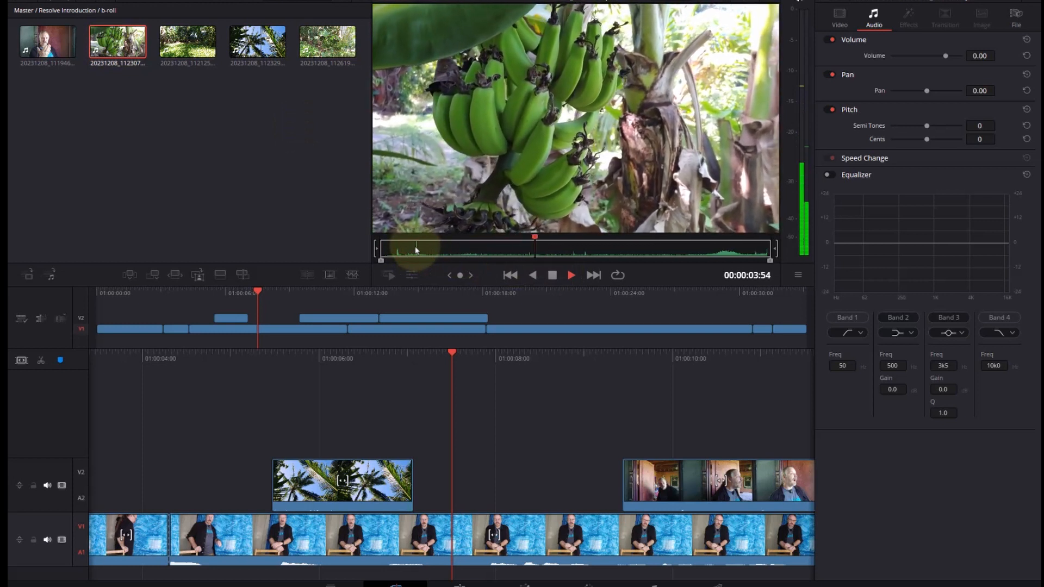
key(space)
key(space)
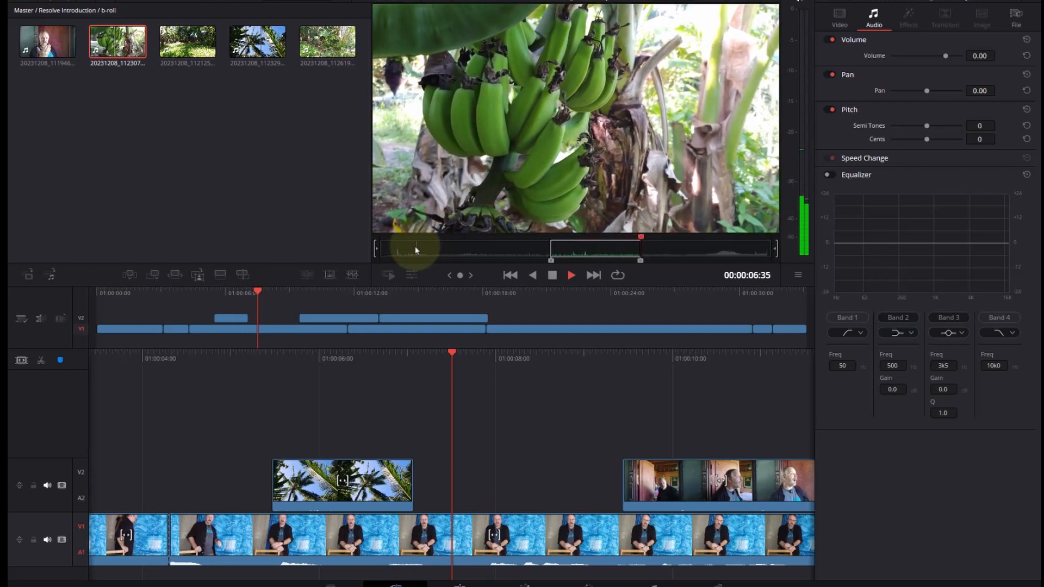
key(space)
drag(455, 156, 416, 469)
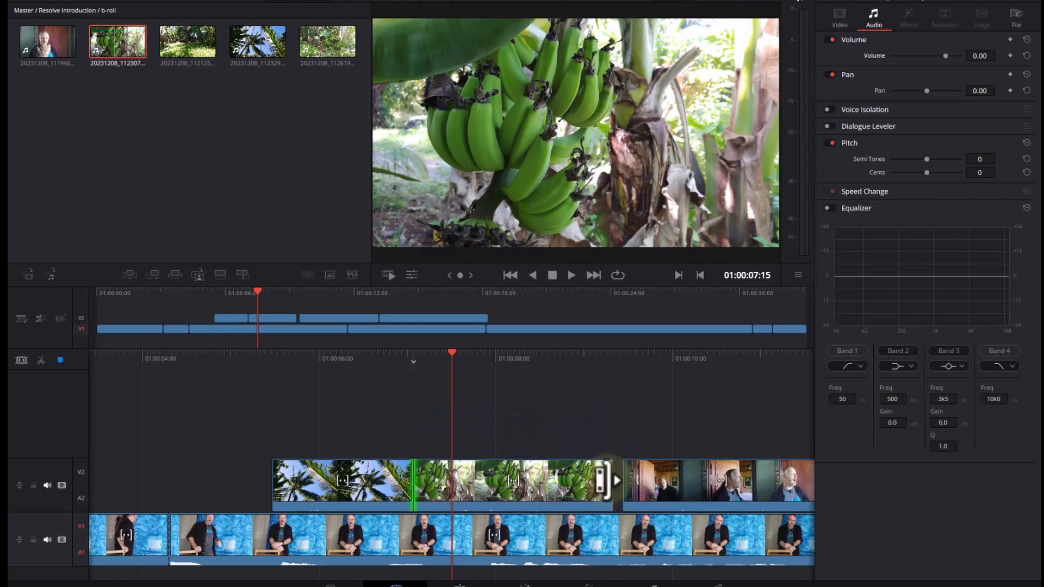
drag(601, 480, 554, 481)
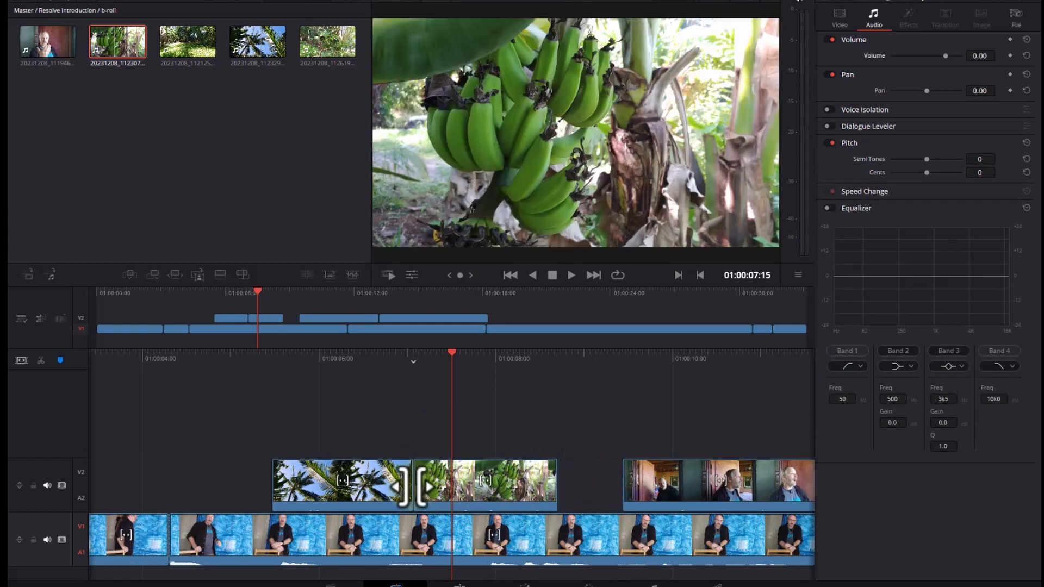
- Shorten the palm clip on V2 to end at about 01:00:06:46 with the banana clip following directly, and trim the banana's end to about 01:00:07:58
drag(404, 481, 383, 483)
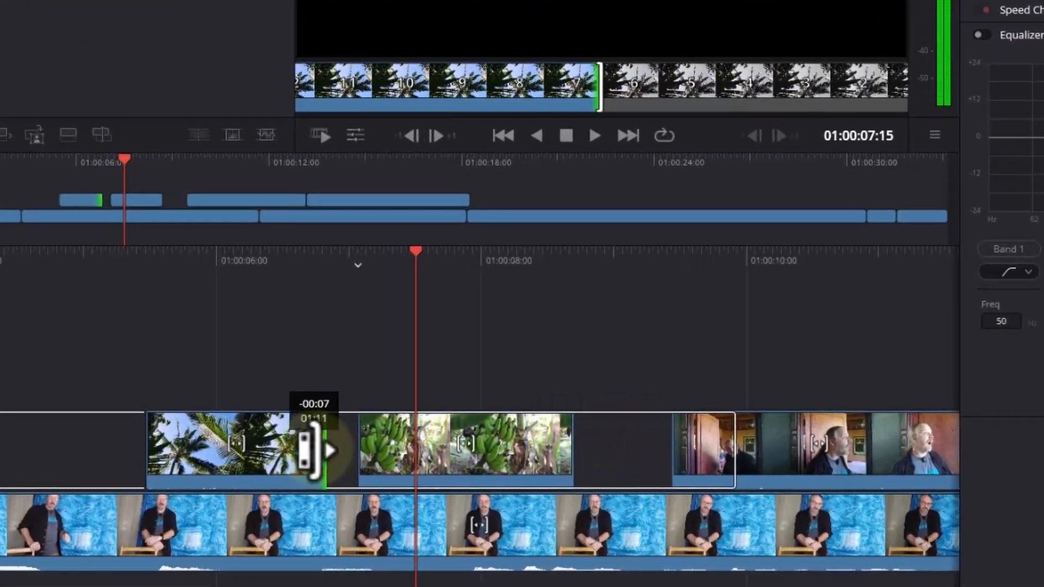
drag(311, 451, 303, 449)
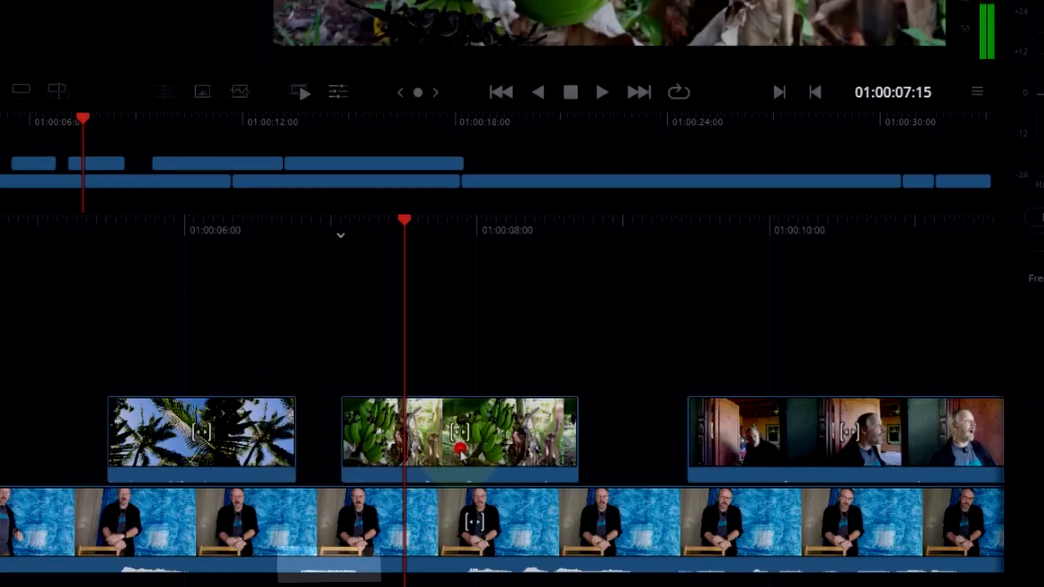
drag(460, 451, 417, 451)
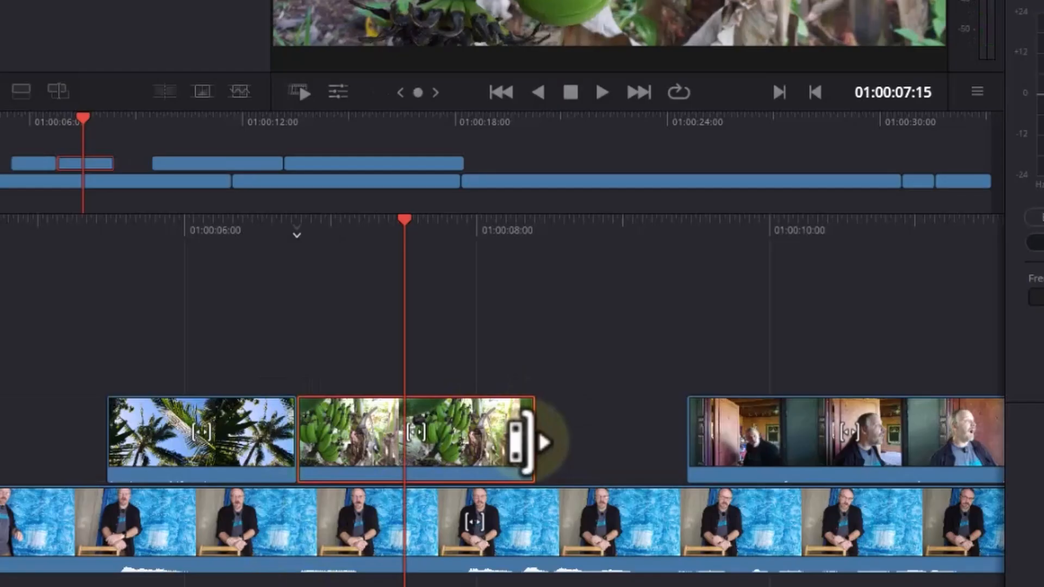
drag(524, 436, 460, 436)
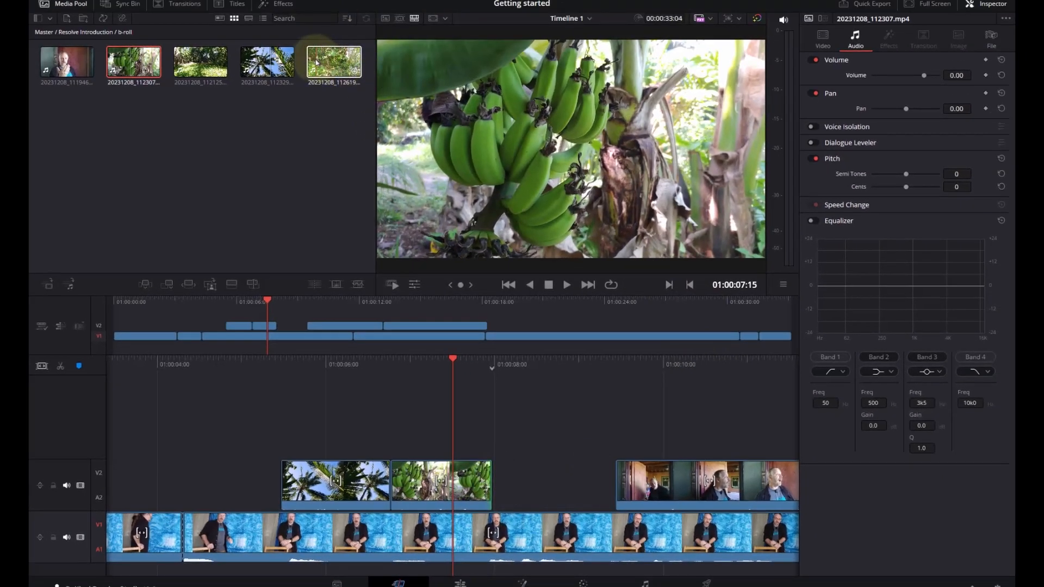
- Preview the garden clip 20231208_112125.mp4, and mark a 00:00:02:03 section of it starting at 00:00:02:00
click(220, 59)
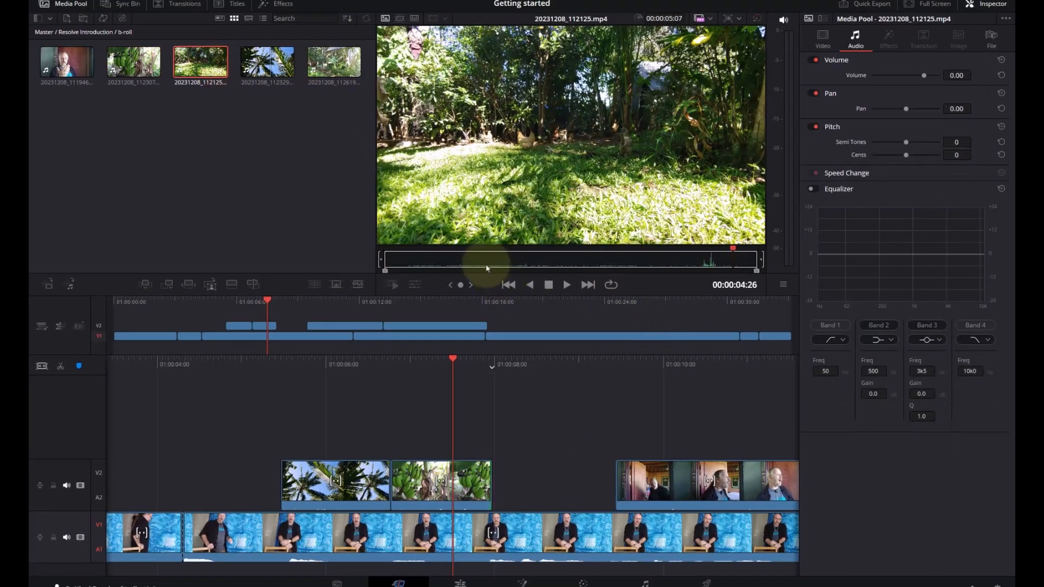
key(space)
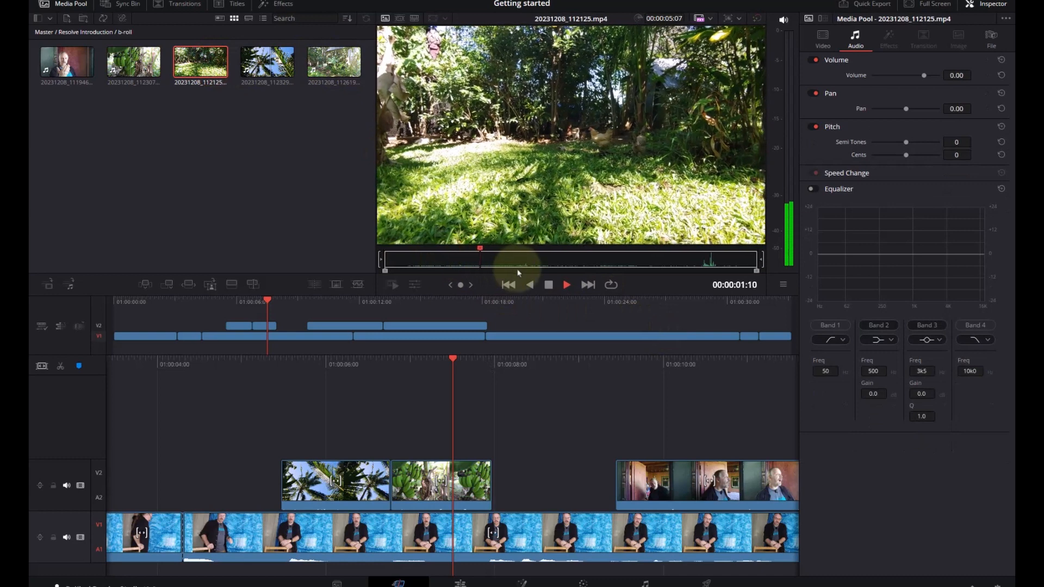
key(space)
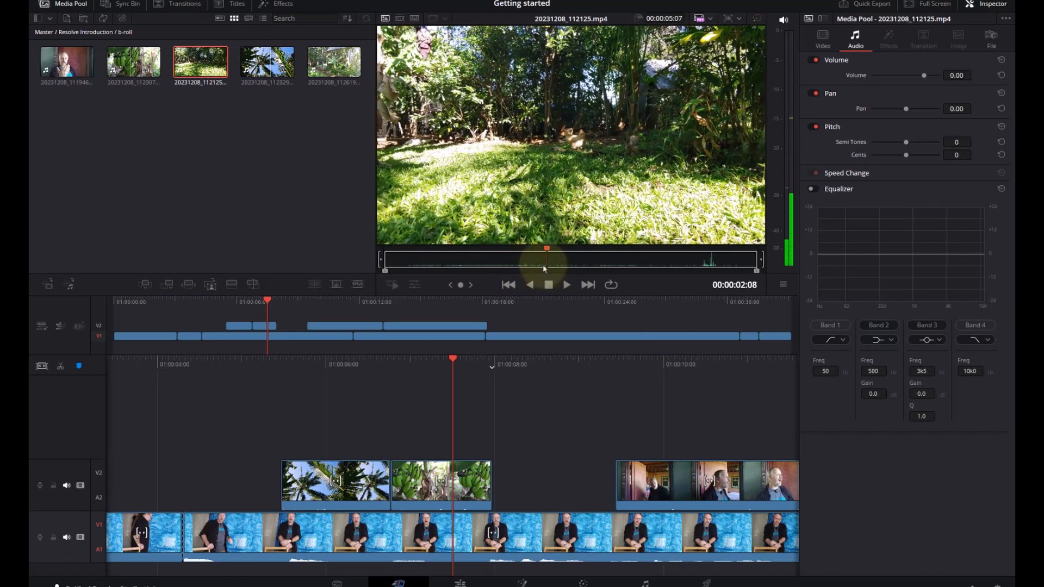
drag(545, 269, 533, 271)
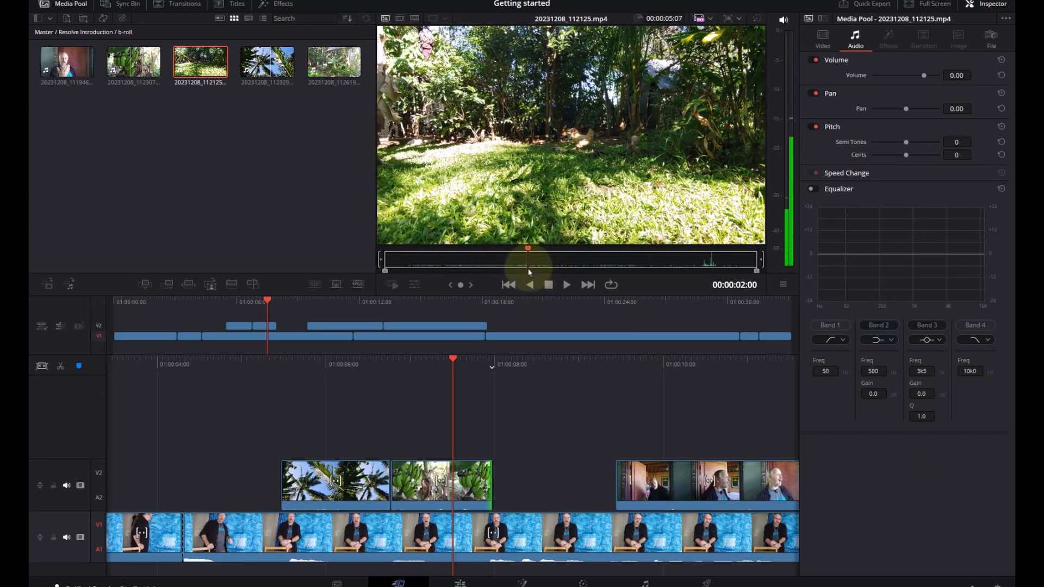
key(space)
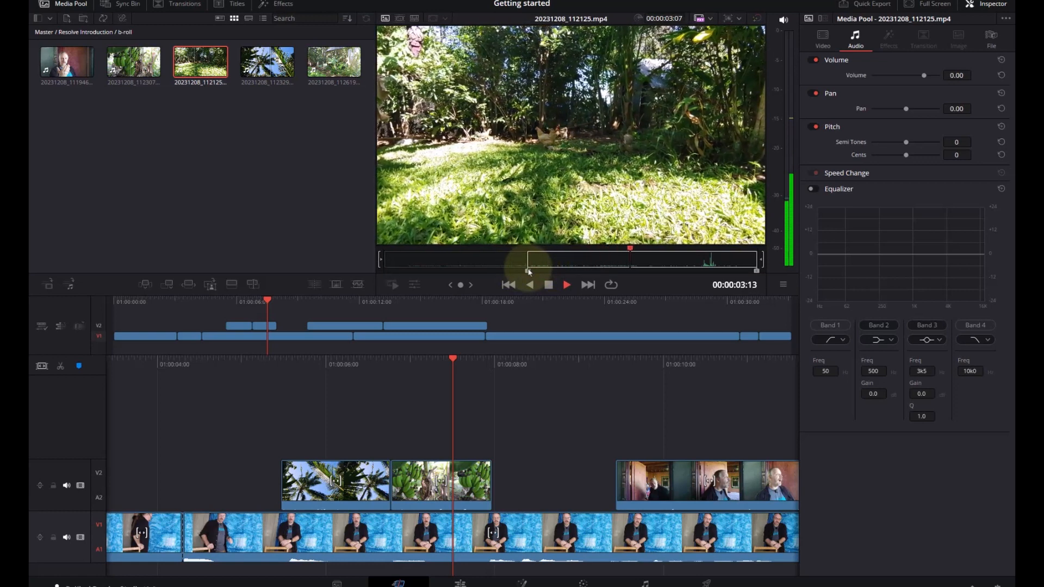
key(o)
- Place the marked garden section on a new V3 track from the banana clip's end, and trim its end to about 01:00:09:03
drag(592, 156, 490, 414)
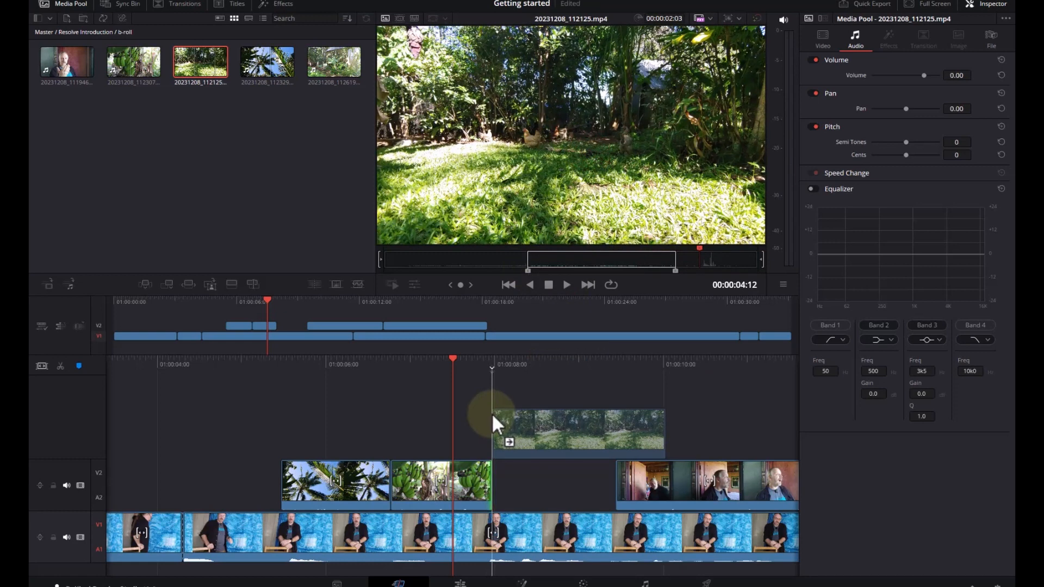
drag(658, 433, 580, 432)
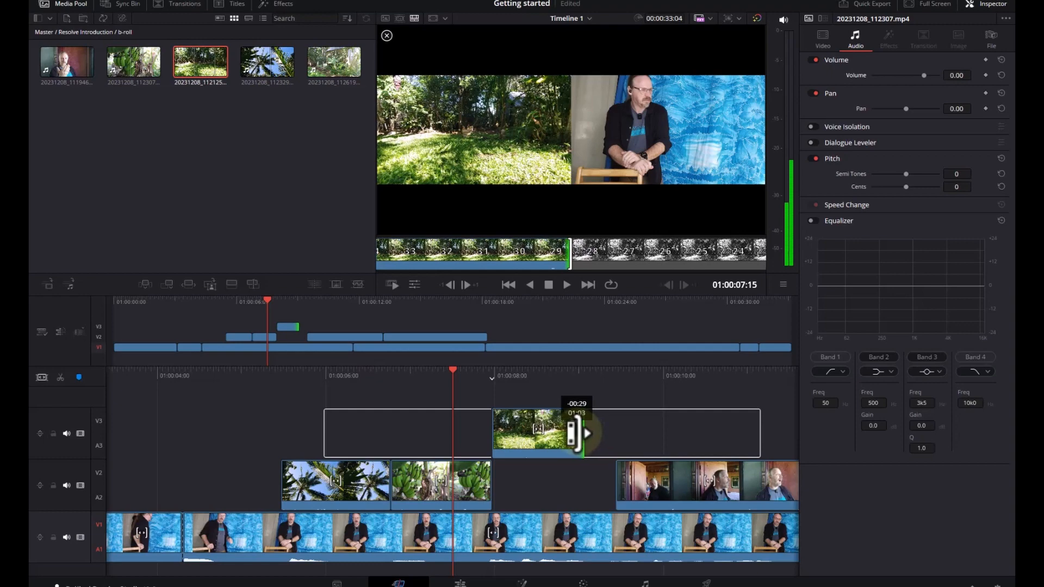
drag(576, 433, 582, 433)
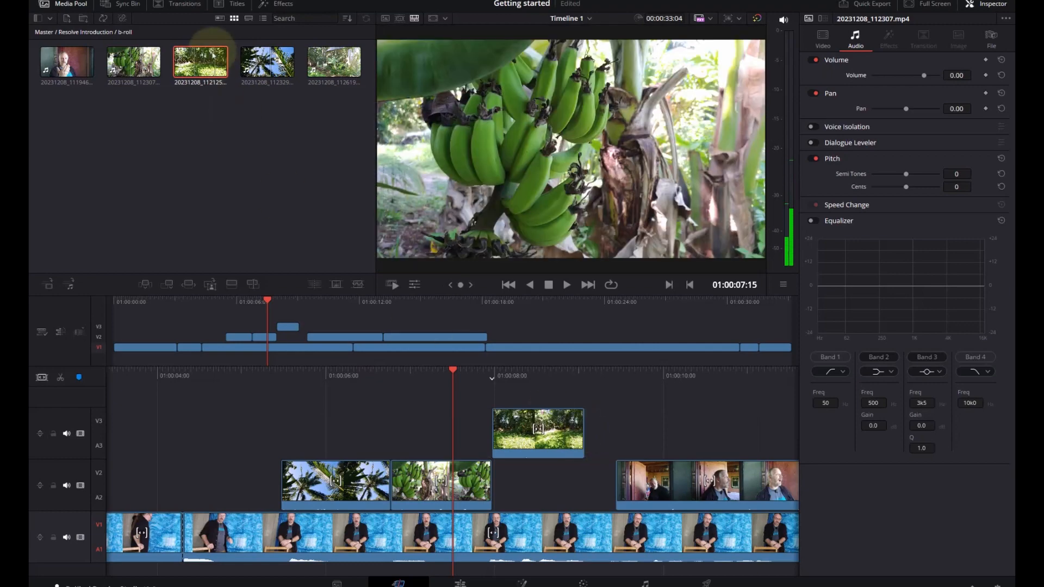
- Preview the hen clip 20231208_112619.mp4, and mark a 00:00:02:06 section of it starting at 00:00:15:31
double_click(335, 67)
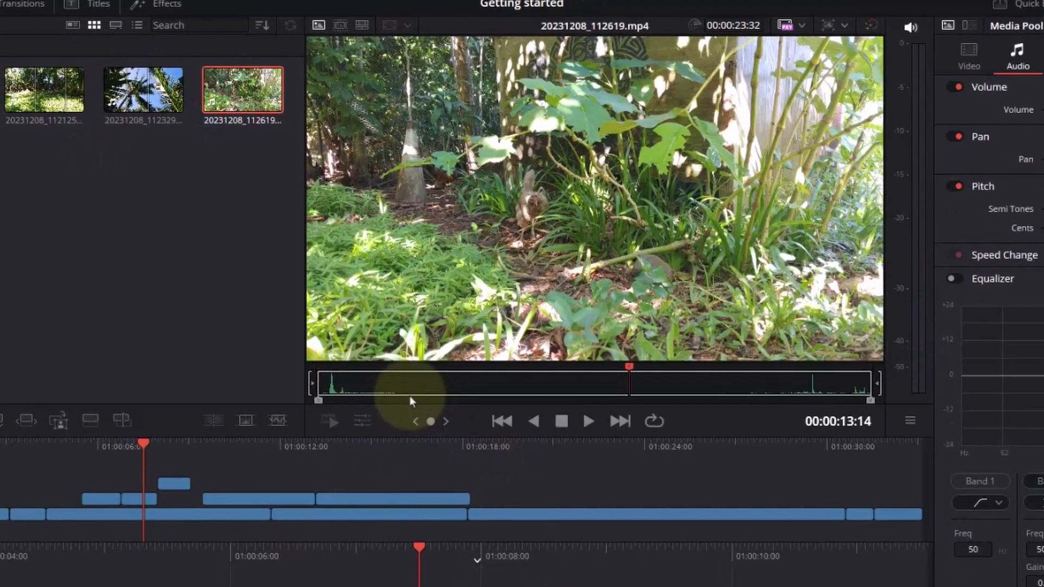
drag(410, 396, 612, 446)
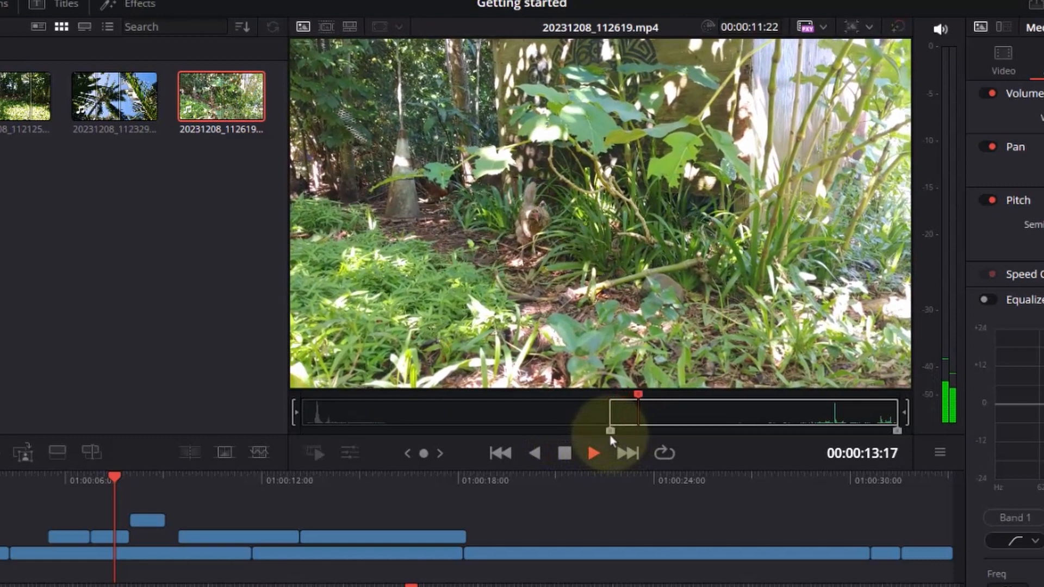
key(space)
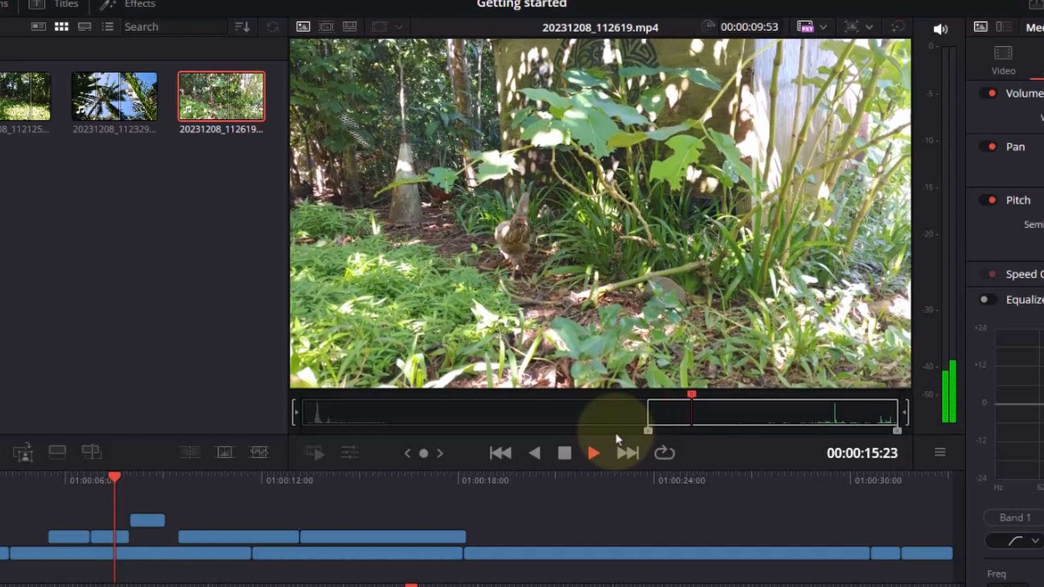
key(space)
key(i)
mouse_move(708, 423)
mouse_down()
mouse_move(680, 422)
mouse_move(695, 423)
mouse_up()
key(i)
key(i)
key(space)
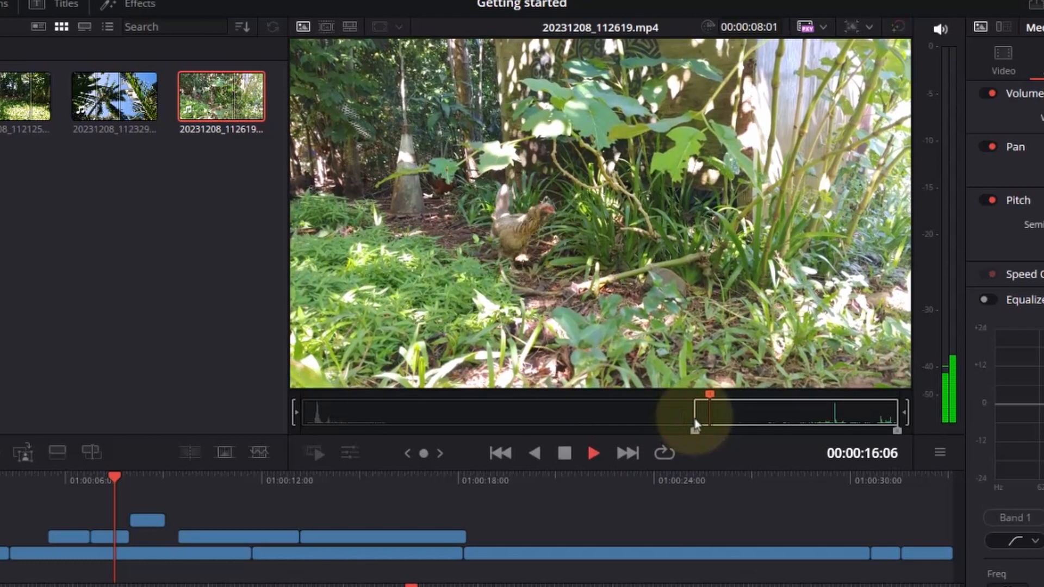
key(space)
key(o)
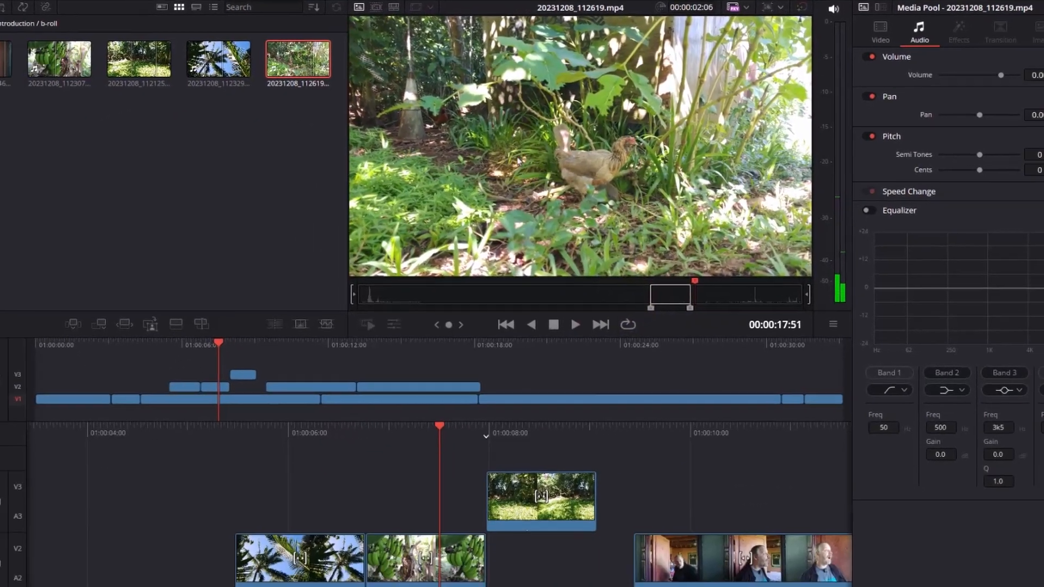
- Place the marked hen section on V3 directly after the garden clip, and trim its end to about 01:00:10:07
drag(539, 188, 596, 439)
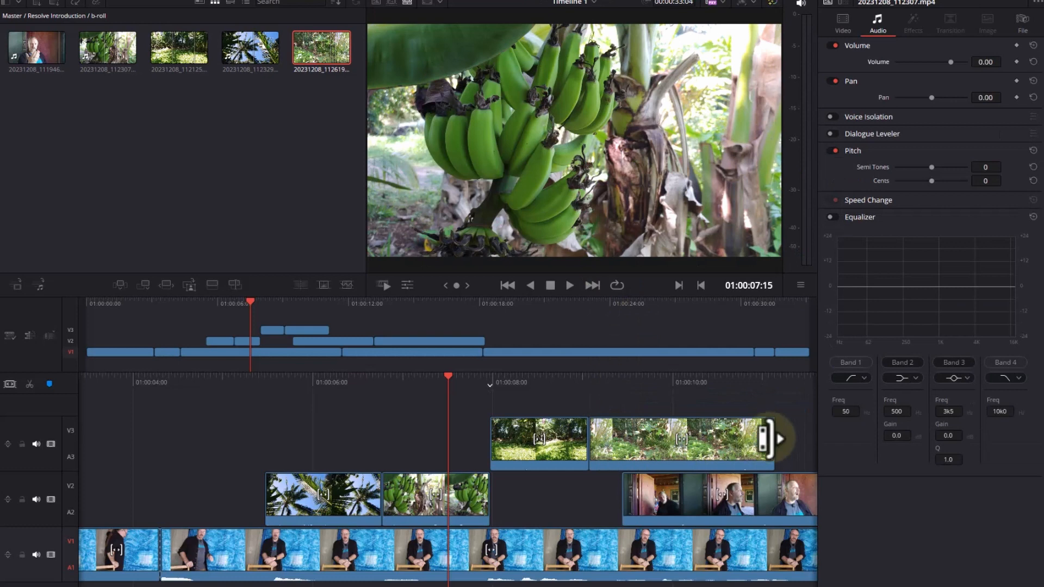
drag(766, 440, 682, 443)
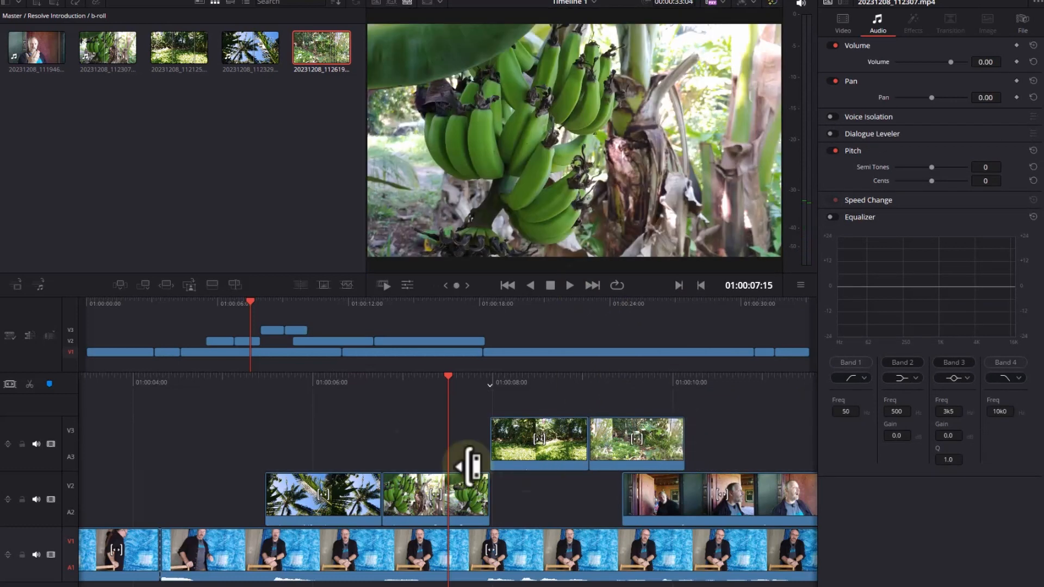
- Play back the timeline from 01:00:04:15 through all the b-roll overlays to review the edit
click(183, 305)
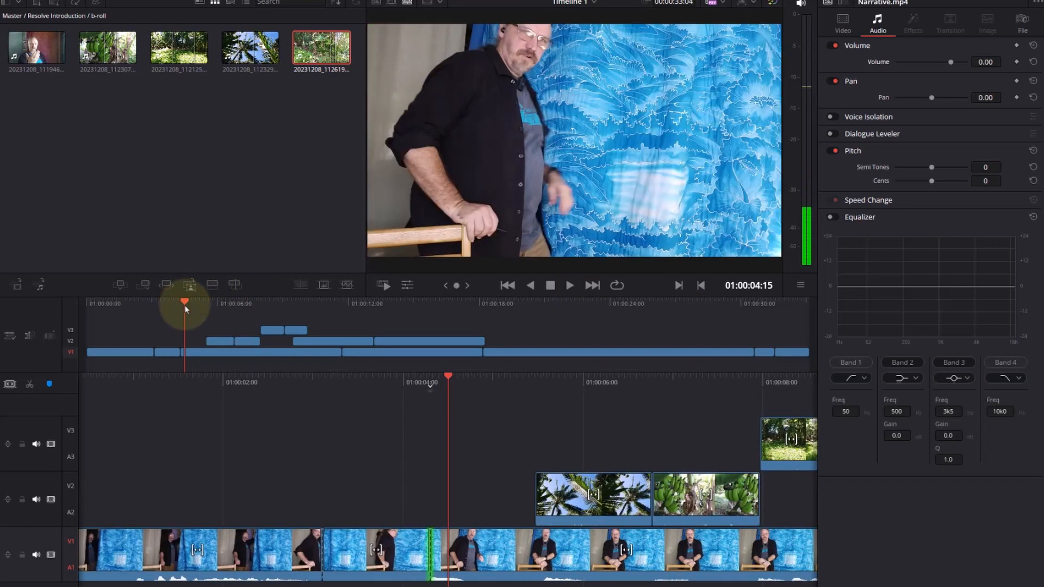
key(space)
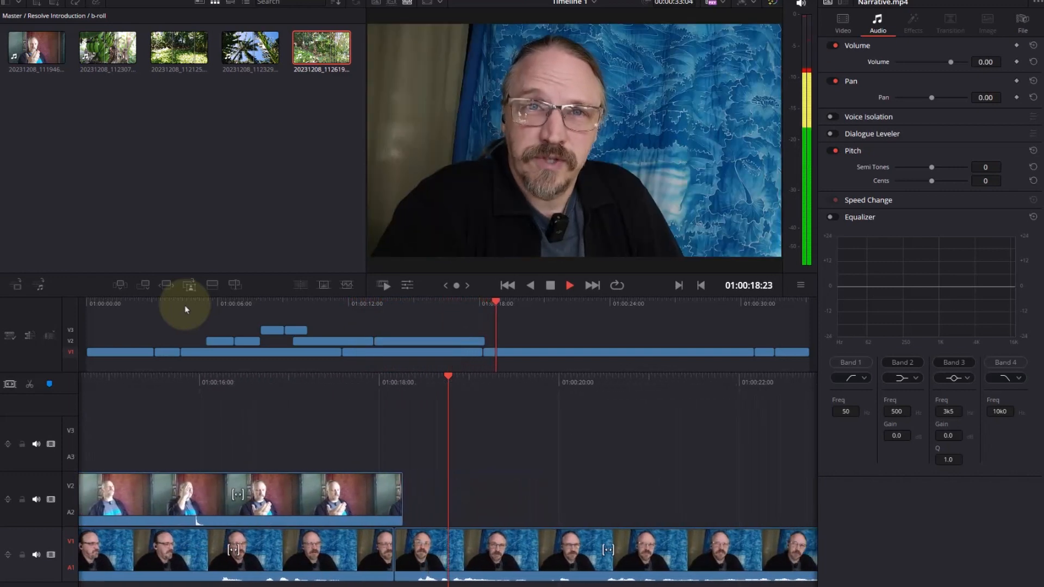
key(space)
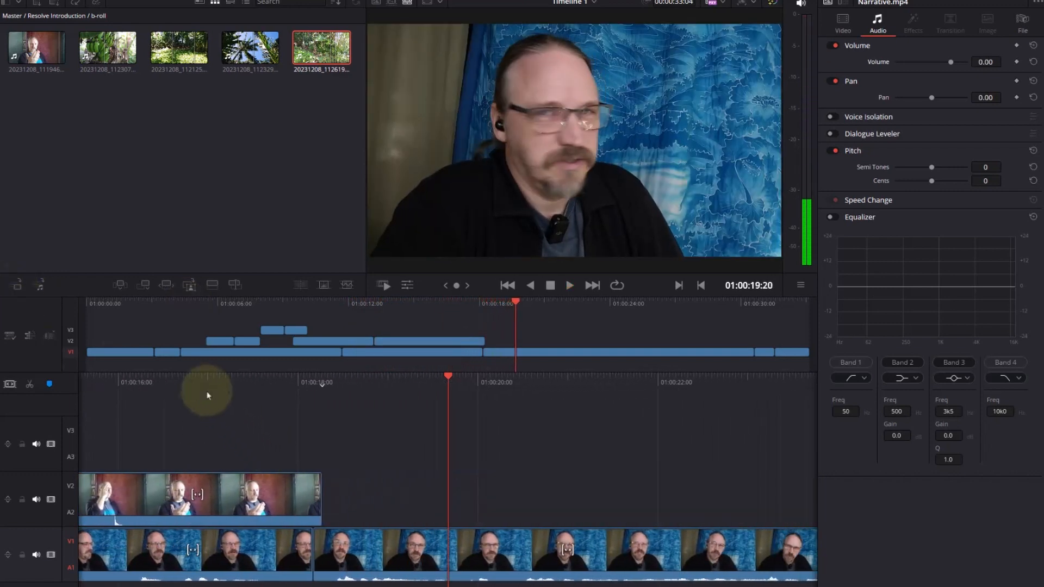
- Park the playhead at 01:00:11:06 over the V2 clip 20231208_111946.mp4, select that clip, and switch to the Color page
drag(201, 391, 252, 399)
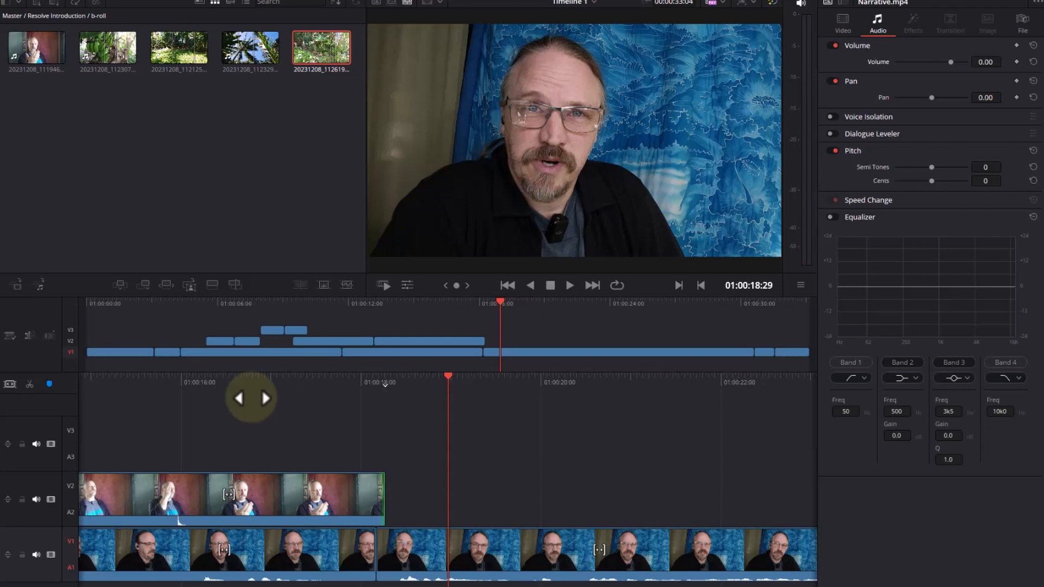
drag(308, 387, 485, 405)
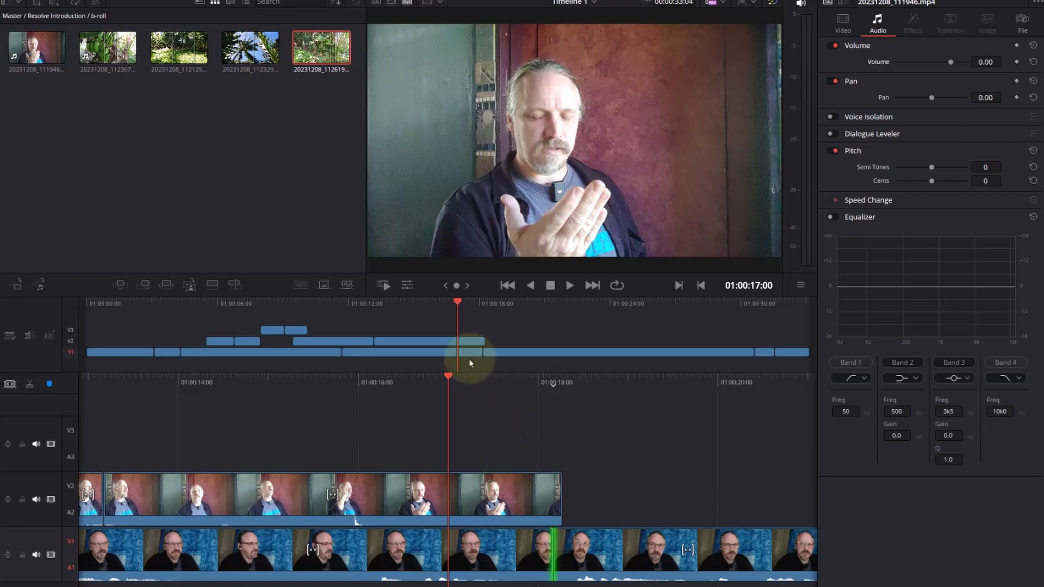
drag(376, 381, 881, 362)
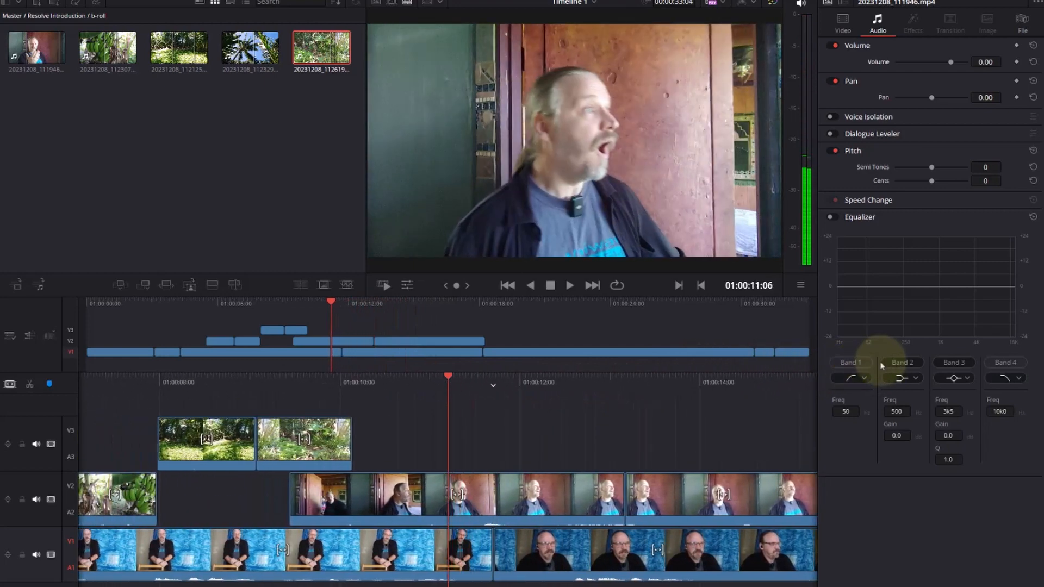
click(441, 508)
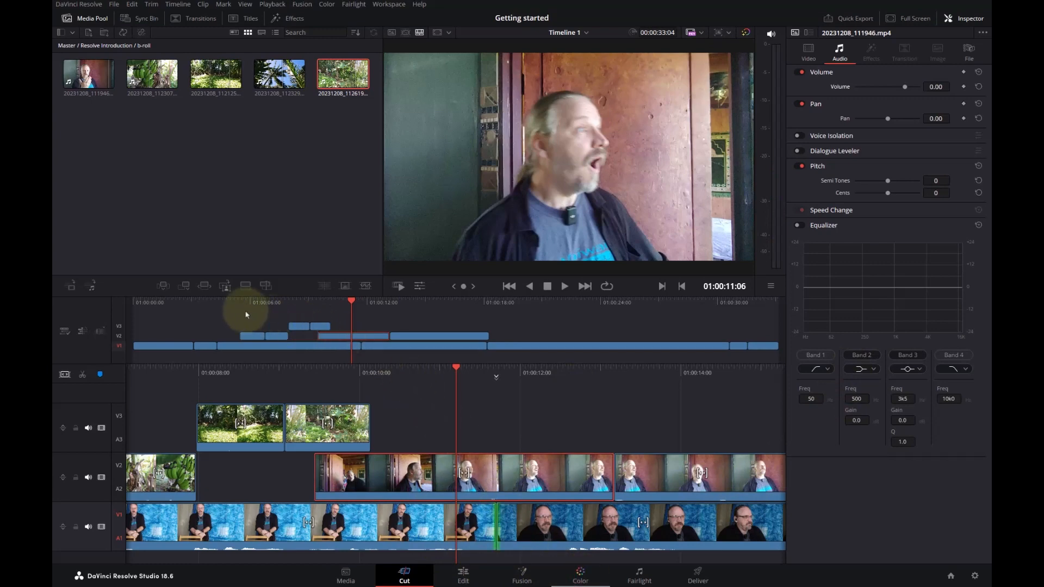
key(shift+6)
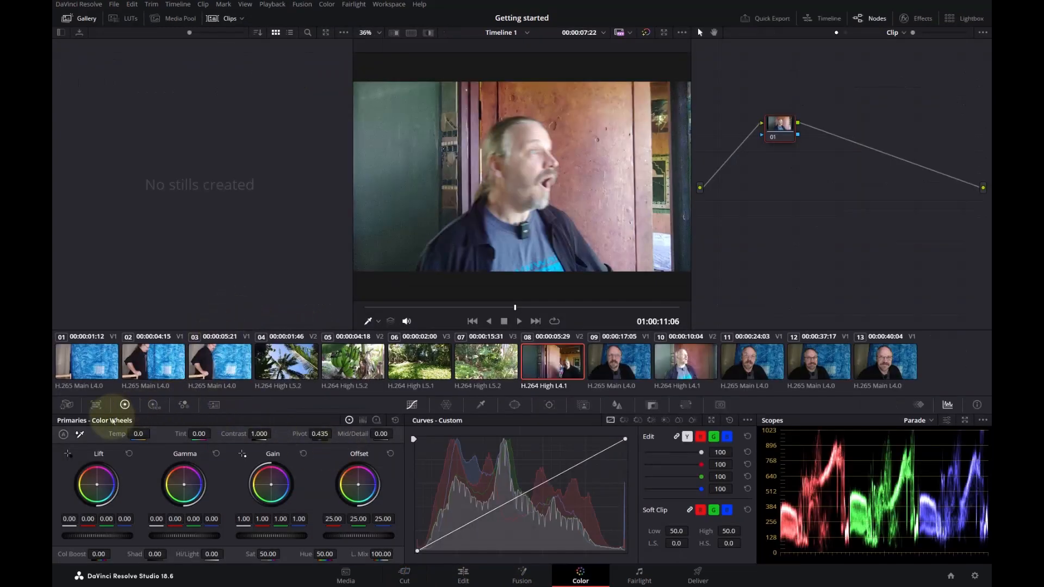
- Lower the Gain of clip 08 to 0.85 with the primaries color wheels
click(183, 406)
click(125, 405)
click(97, 406)
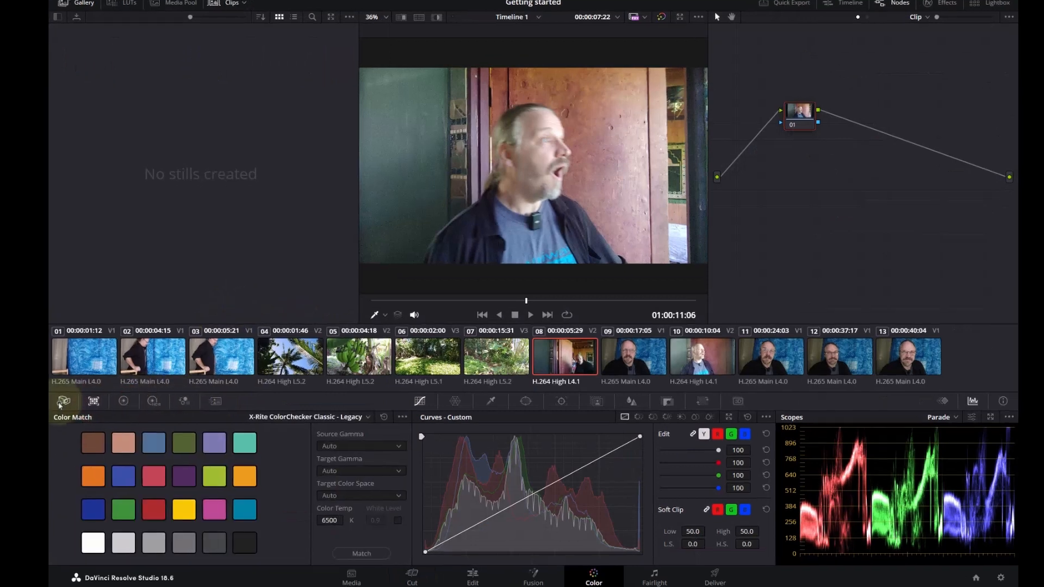
click(66, 405)
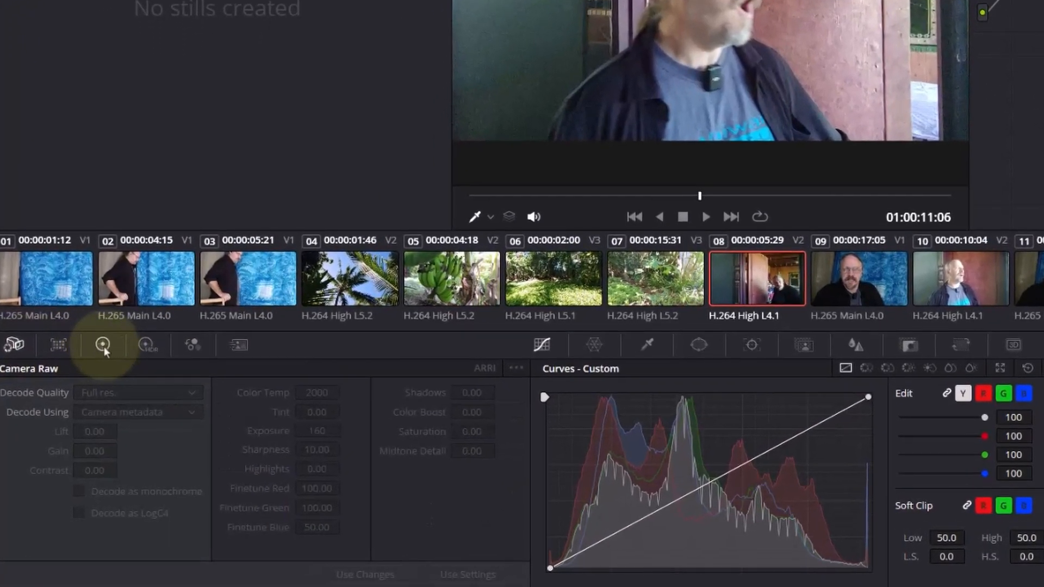
click(103, 346)
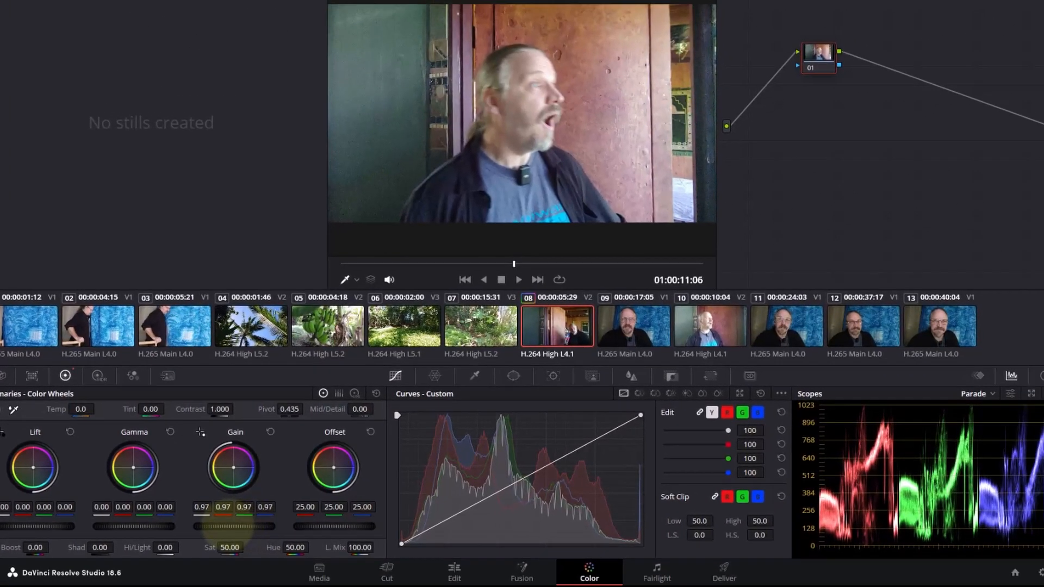
drag(309, 540, 241, 540)
drag(180, 525, 118, 525)
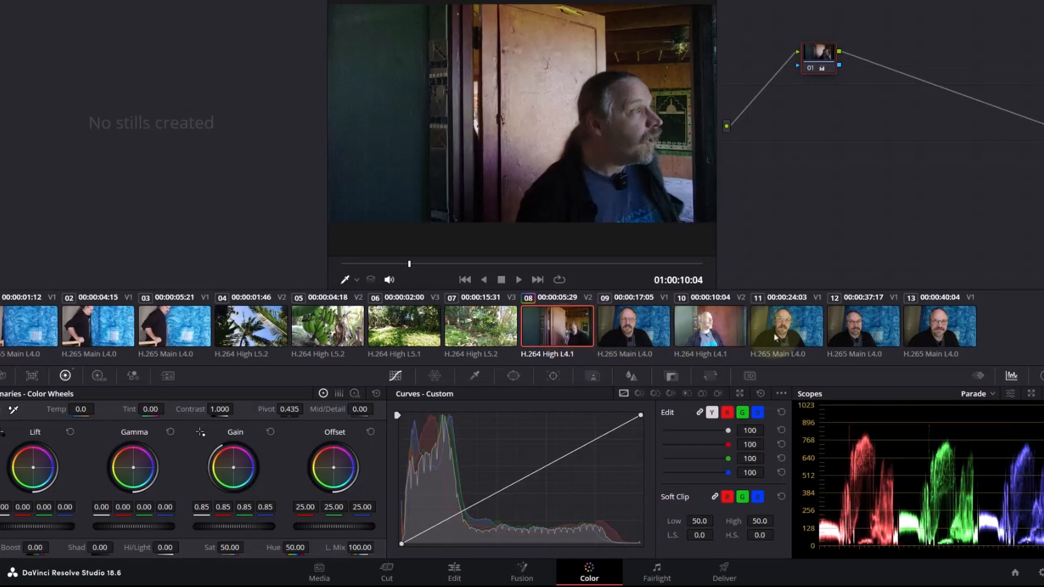
- Compare the brightness of the graded clip 08 with clips 10 and 11 in the viewer
click(776, 337)
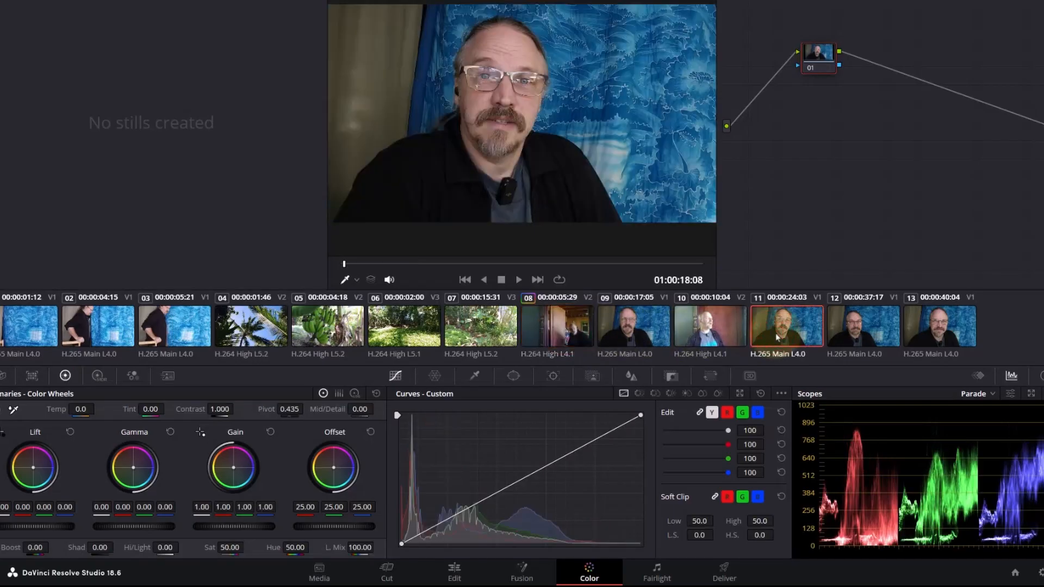
click(580, 333)
click(761, 333)
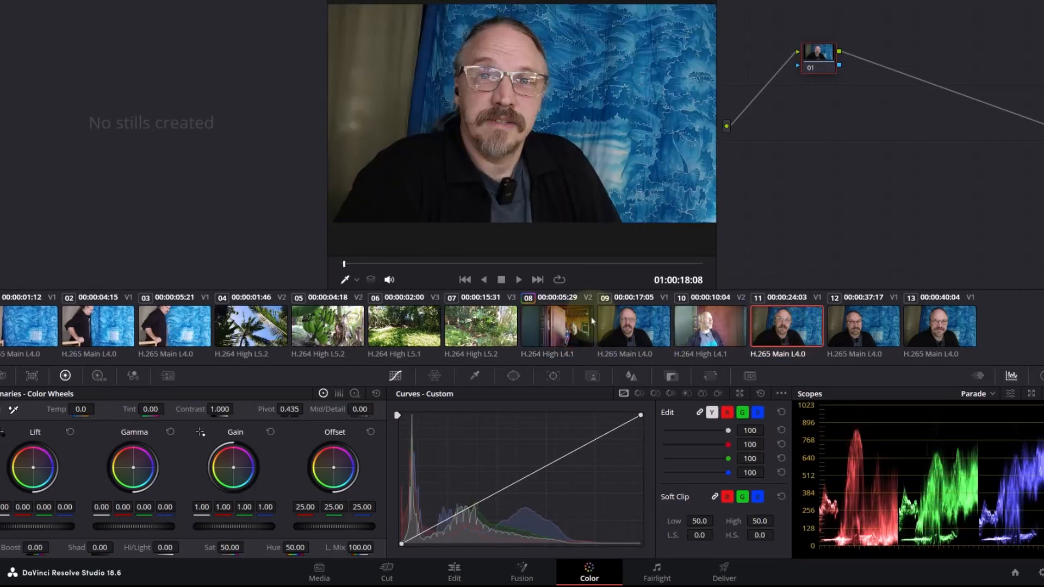
click(579, 333)
click(725, 335)
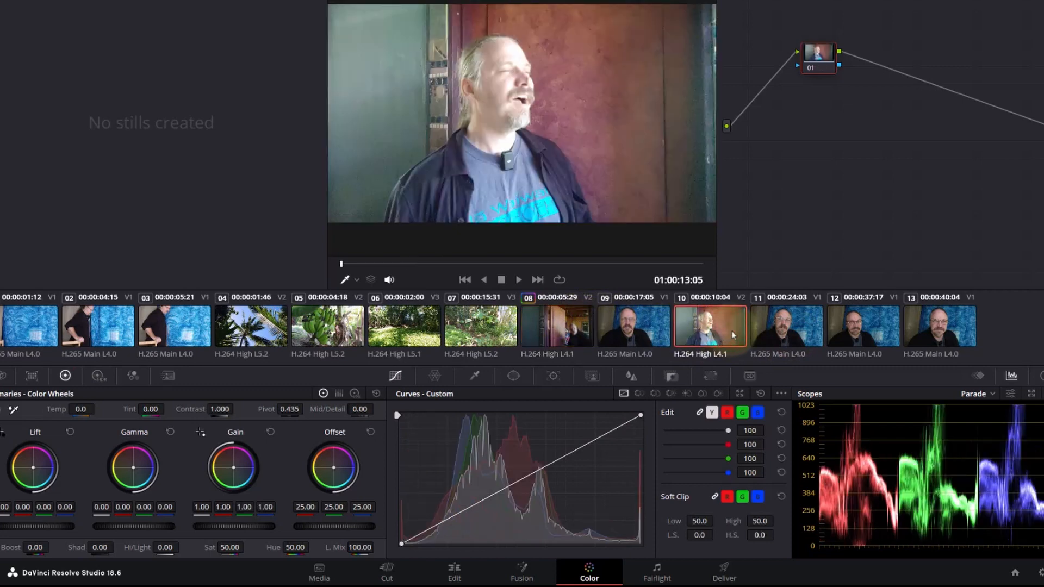
click(582, 334)
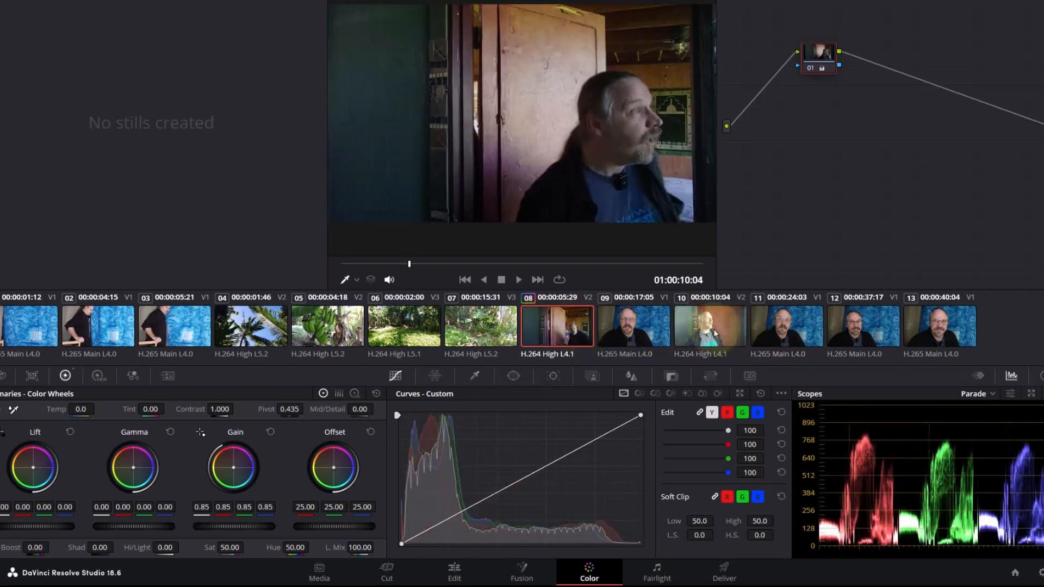
- Give clip 10 the same 0.85 Gain as clip 08, and return to the Cut page
click(716, 332)
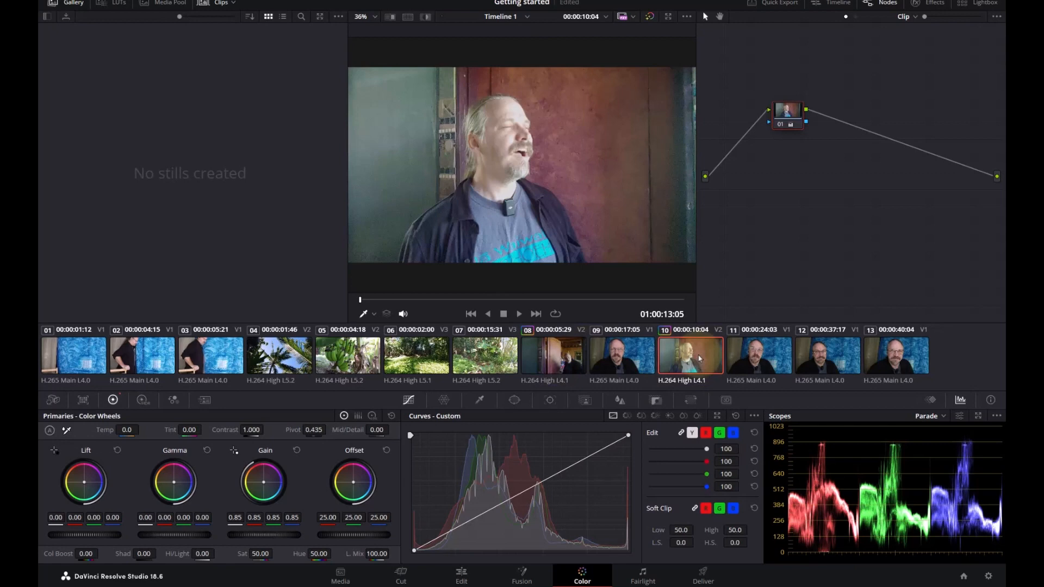
click(403, 572)
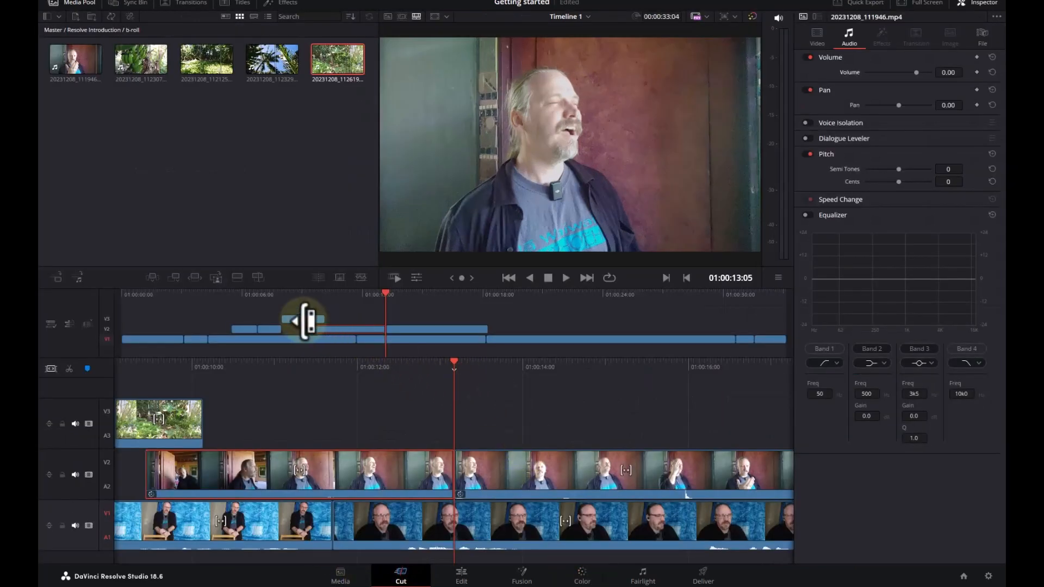
- Review the edit from 01:00:09:13 through to the timeline's end, and replay the second 20231208_111946.mp4 clip on V2
drag(405, 303, 303, 299)
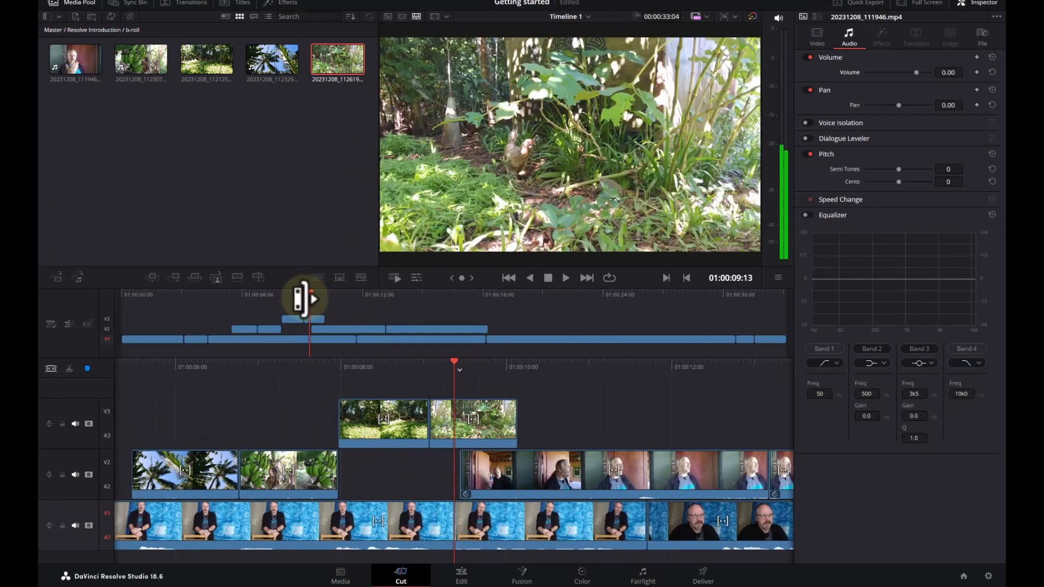
key(space)
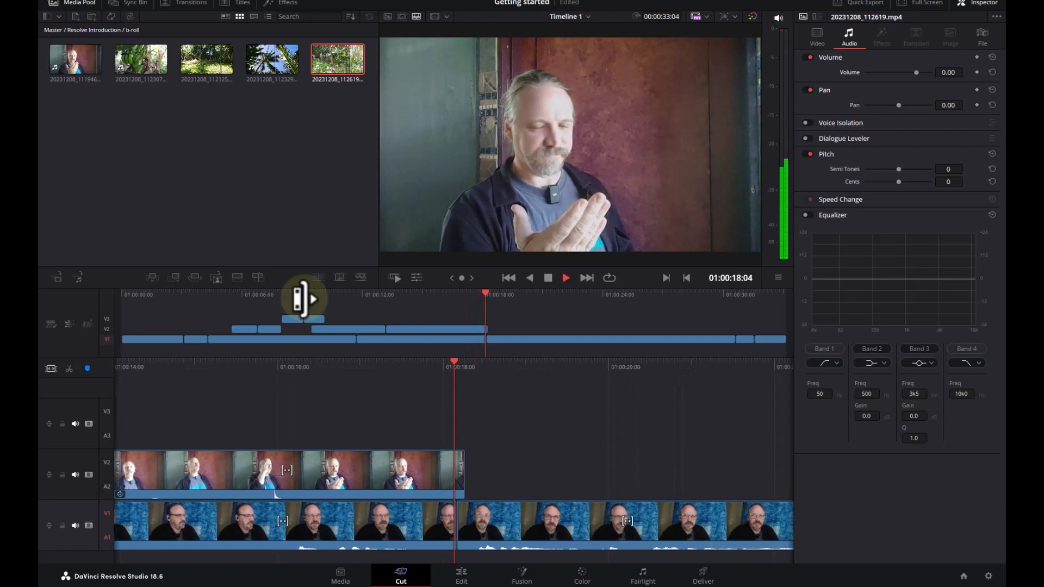
key(space)
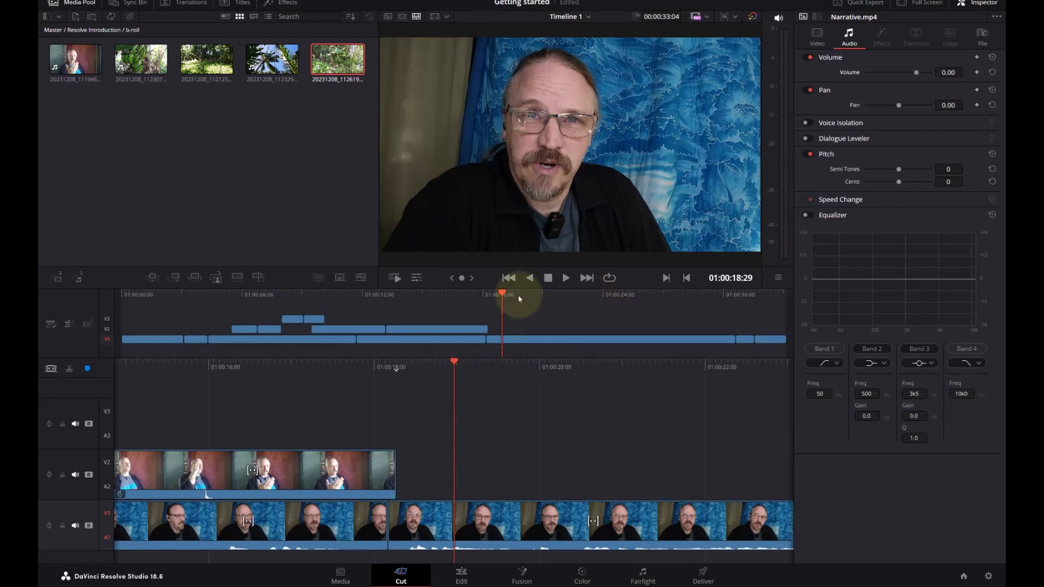
drag(524, 296, 801, 295)
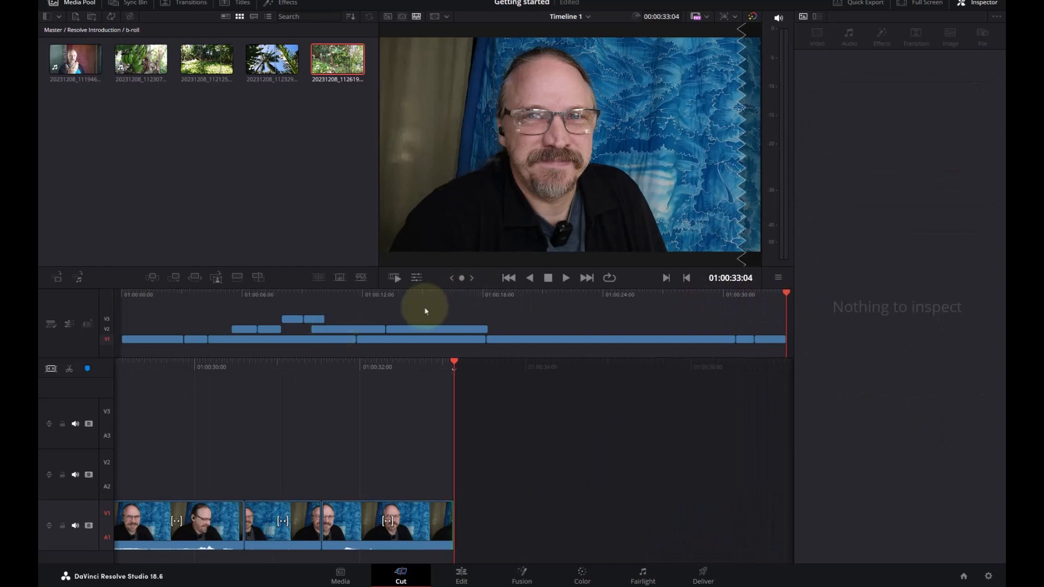
drag(413, 300, 385, 295)
key(space)
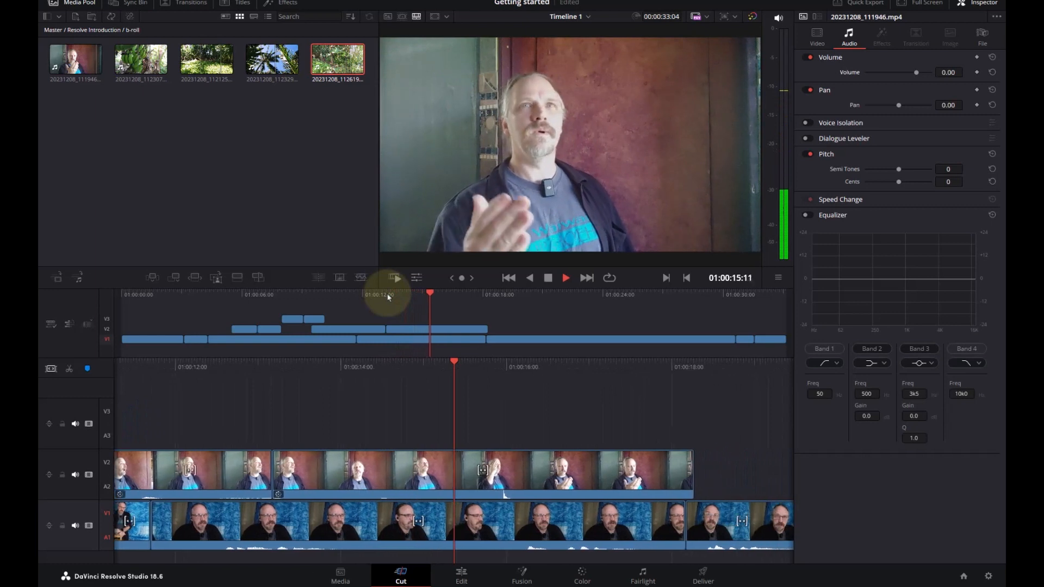
key(space)
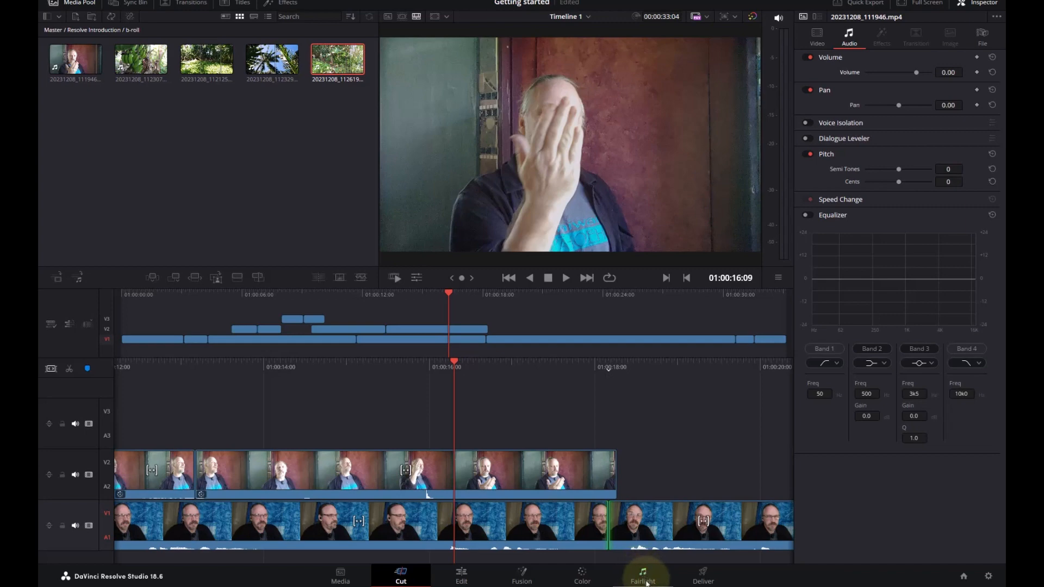
- Switch to the Fairlight page, play a short stretch of Timeline 1, and park the playhead at 01:00:12:07
click(646, 581)
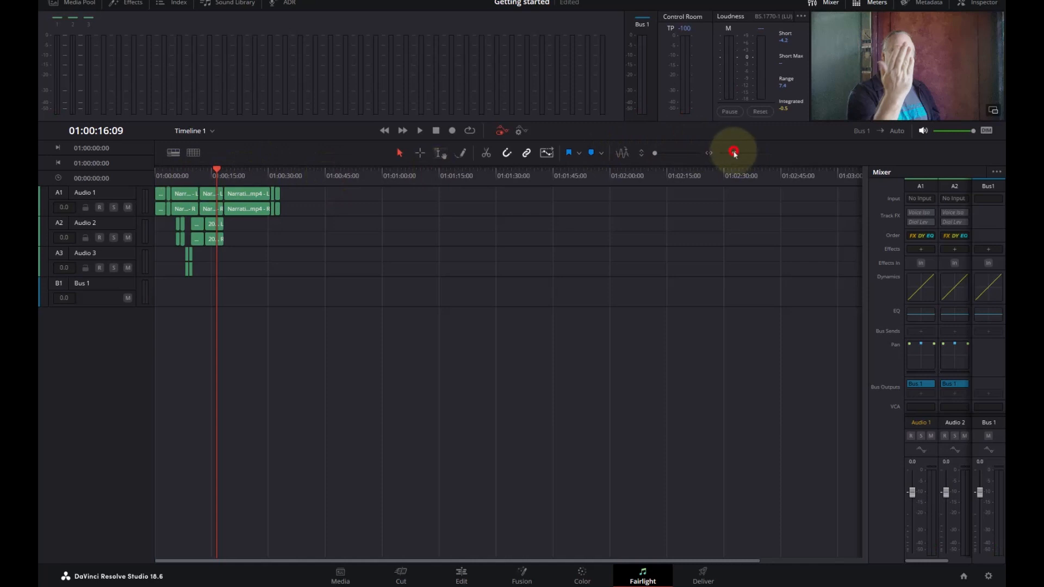
drag(734, 152, 738, 153)
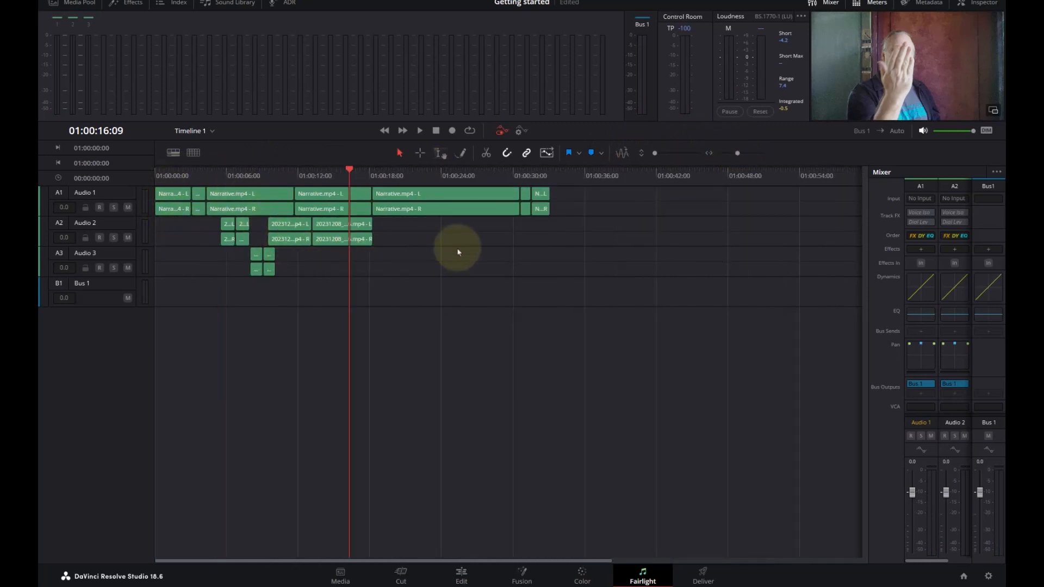
key(space)
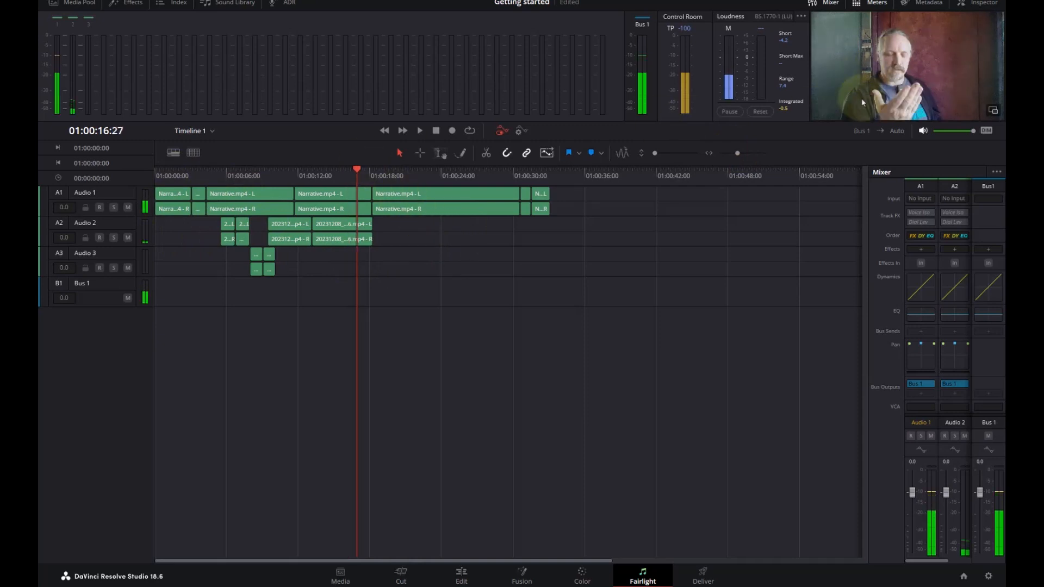
click(352, 174)
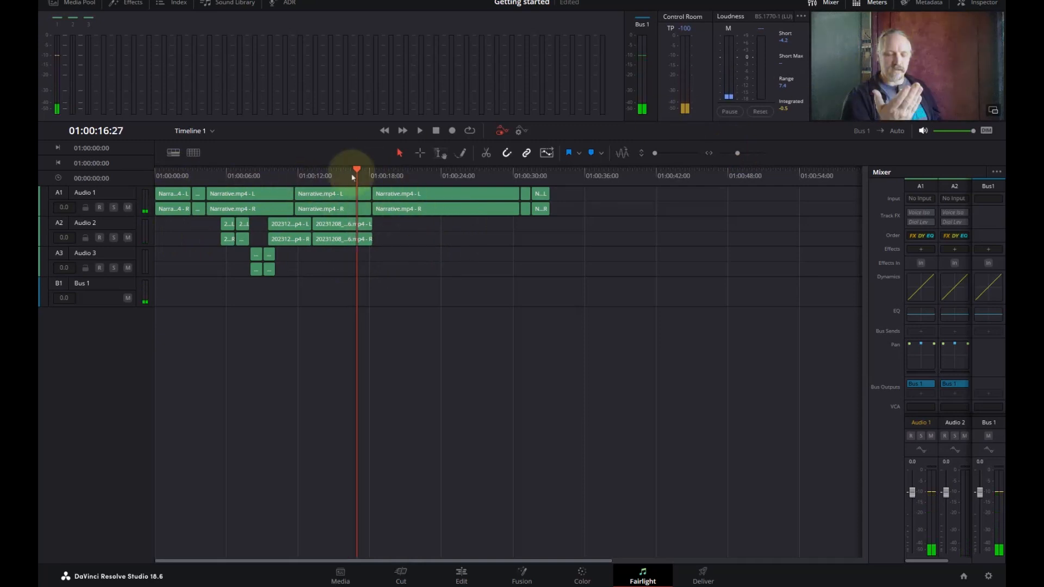
drag(348, 178, 301, 177)
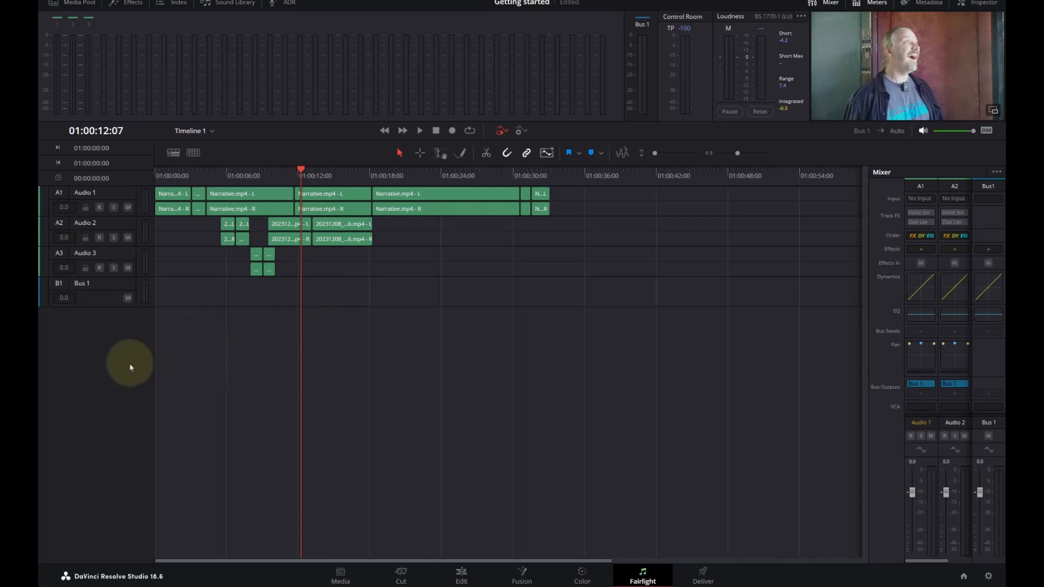
- Add a stereo audio track, Audio 4, below Audio 3 and try to arm it for recording
right_click(103, 364)
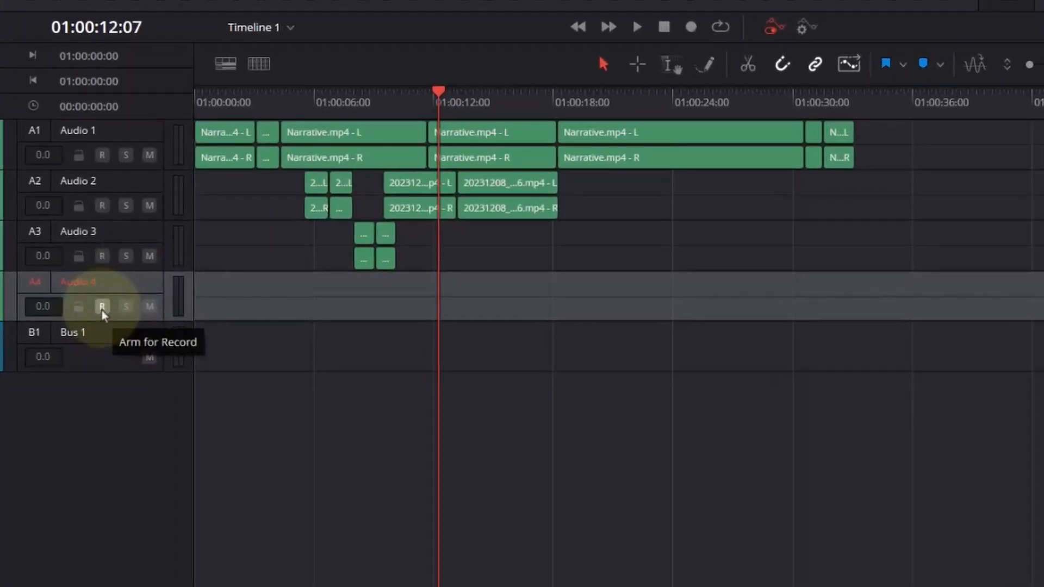
click(102, 307)
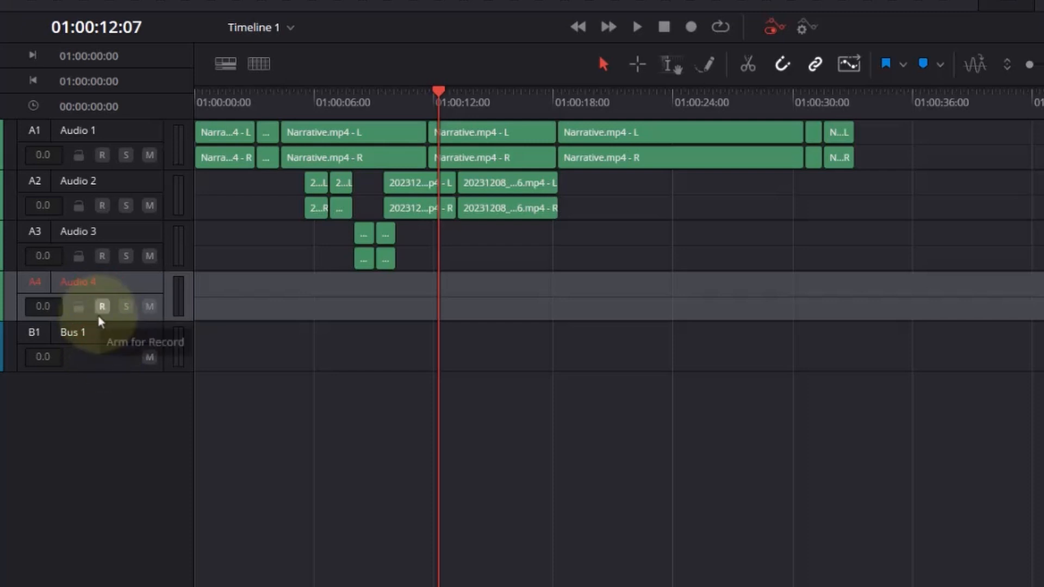
click(102, 308)
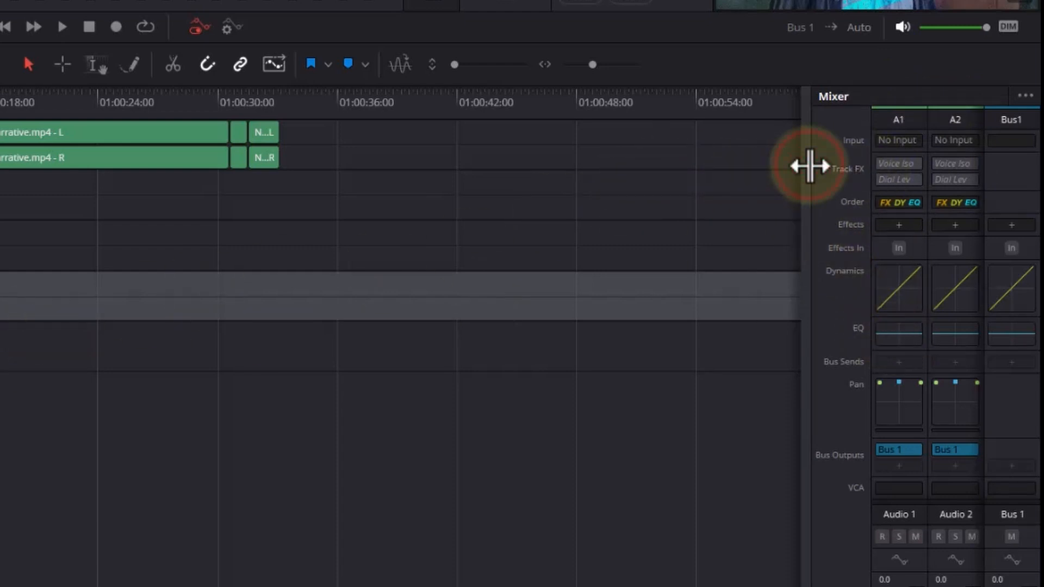
- Widen the mixer to show A4, and patch both Wireless Microphone RX inputs to Audio 4-L and Audio 4-R
drag(809, 166, 116, 172)
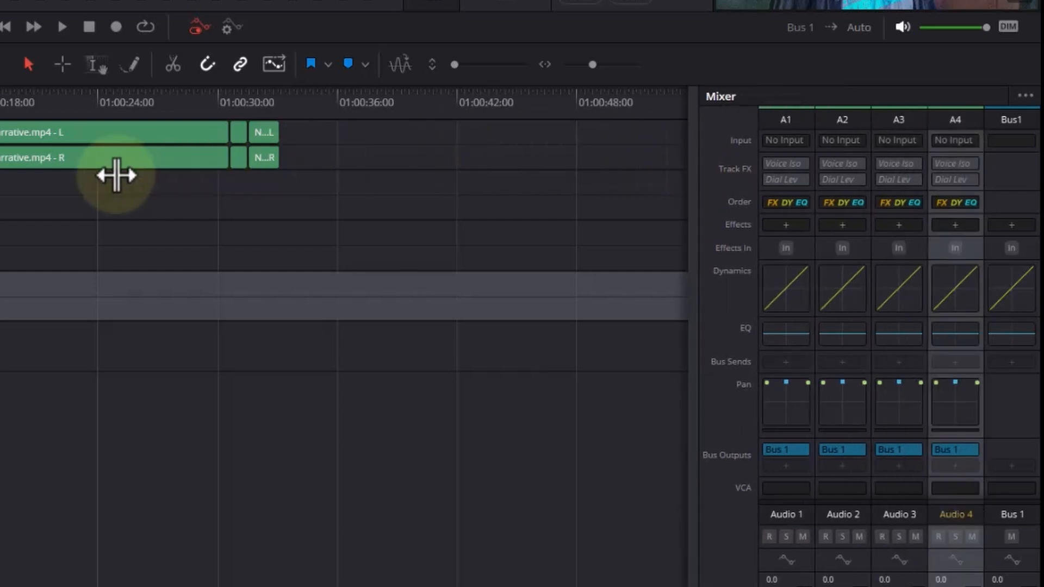
click(965, 144)
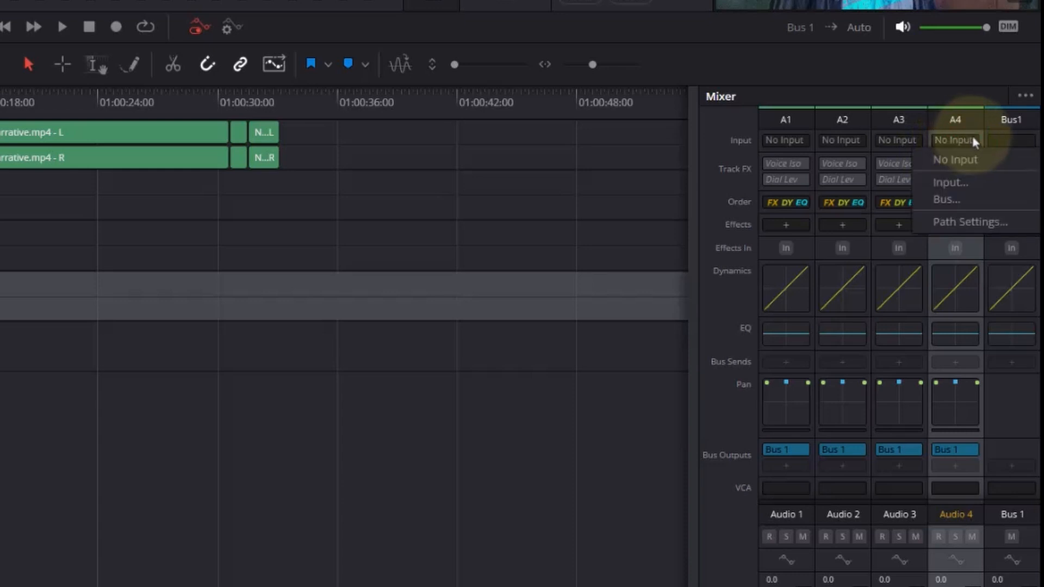
click(968, 183)
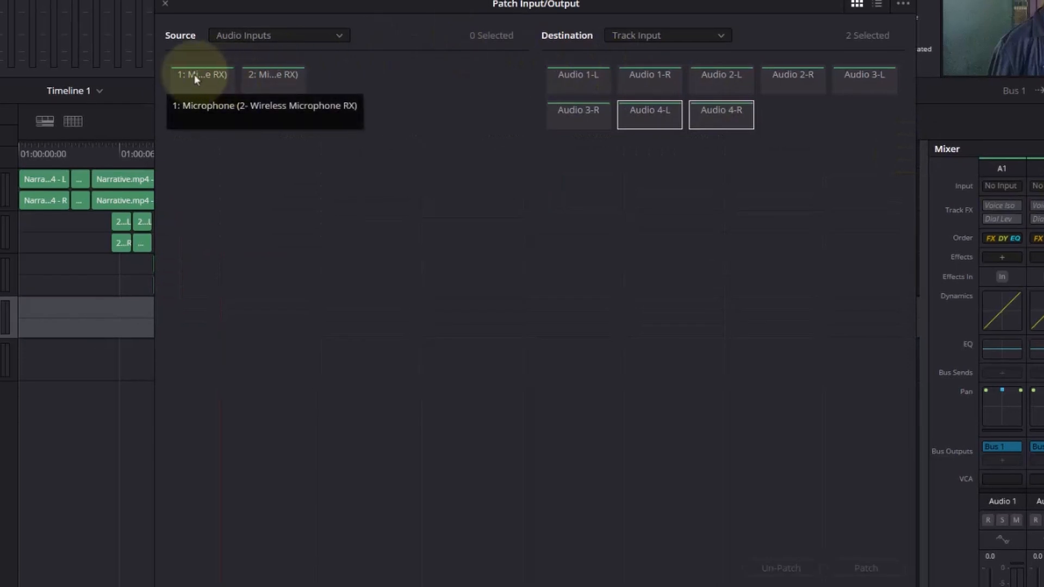
click(194, 74)
click(276, 87)
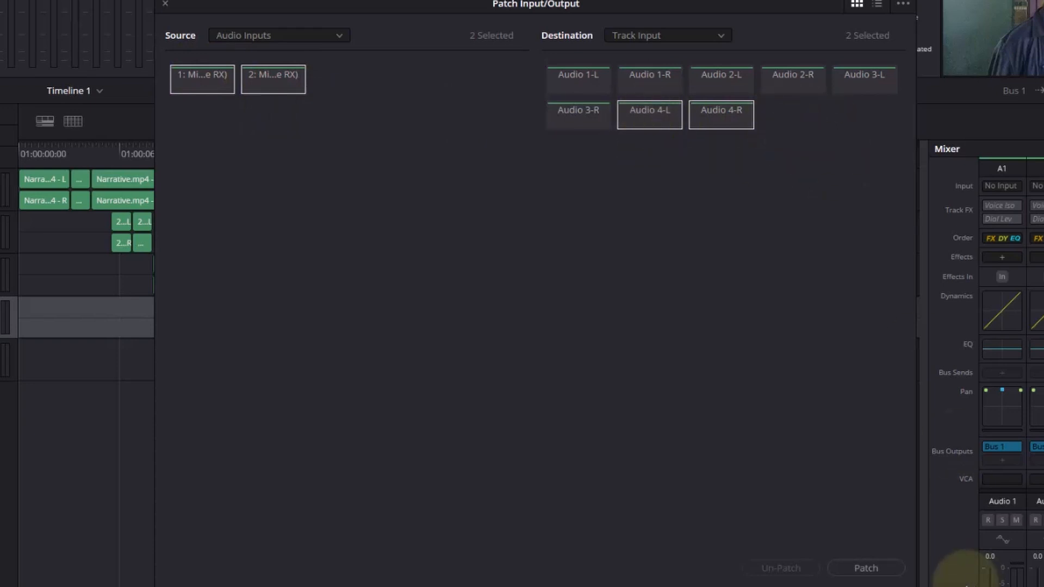
click(884, 572)
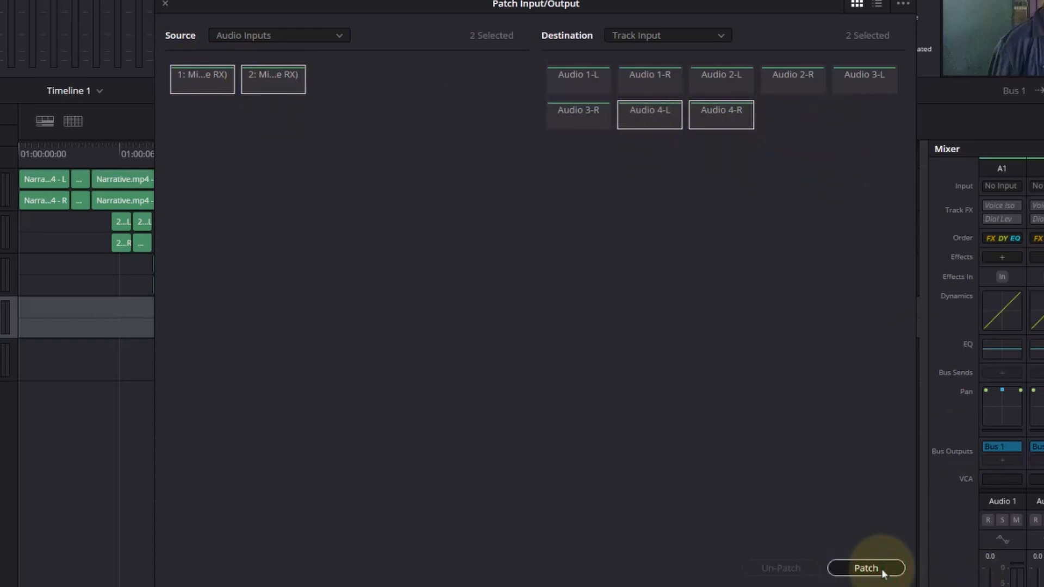
click(884, 573)
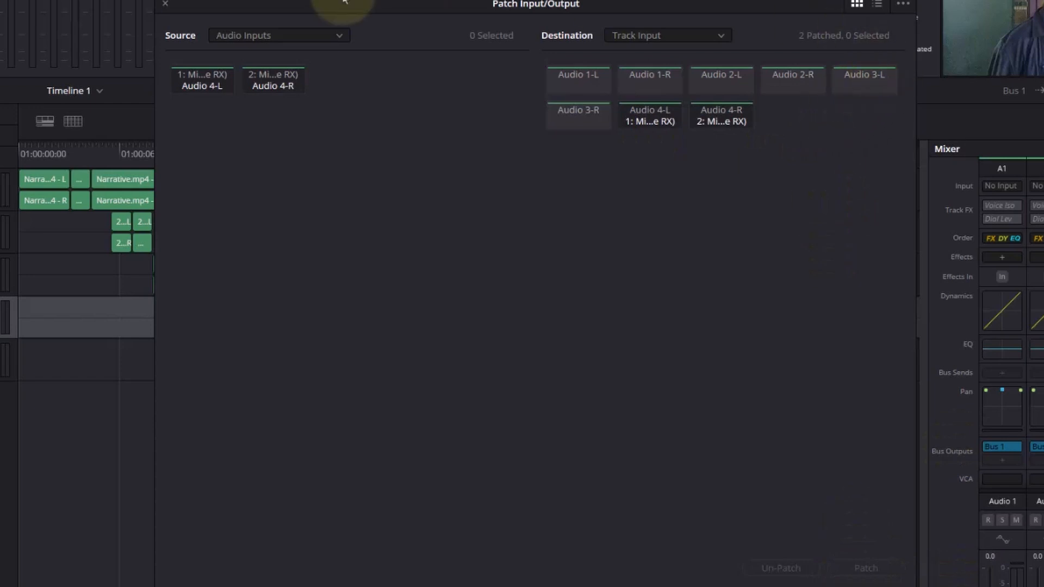
click(165, 4)
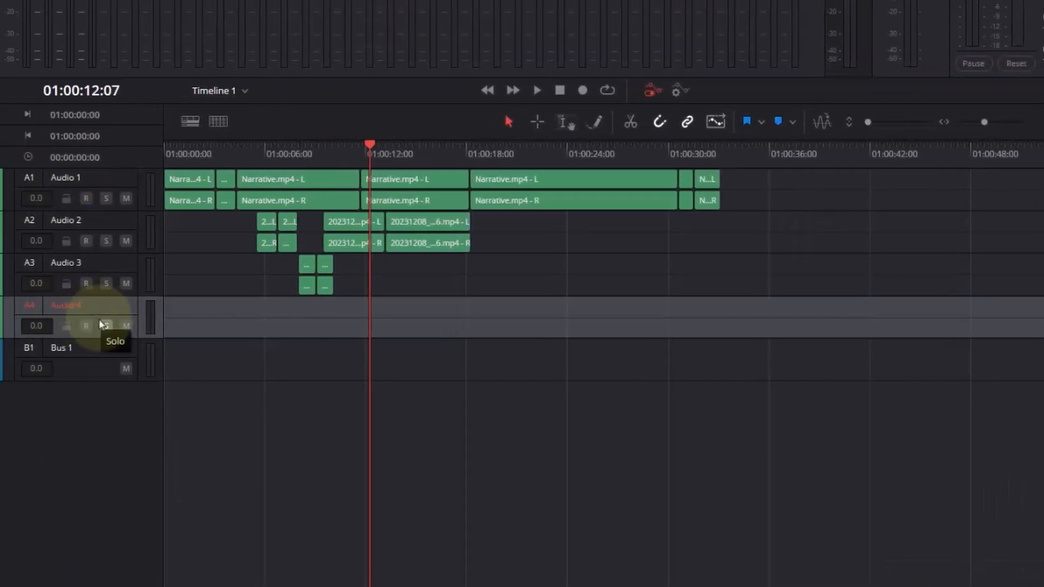
- Arm the Audio 4 track for recording and mute the Windows system sound
click(86, 325)
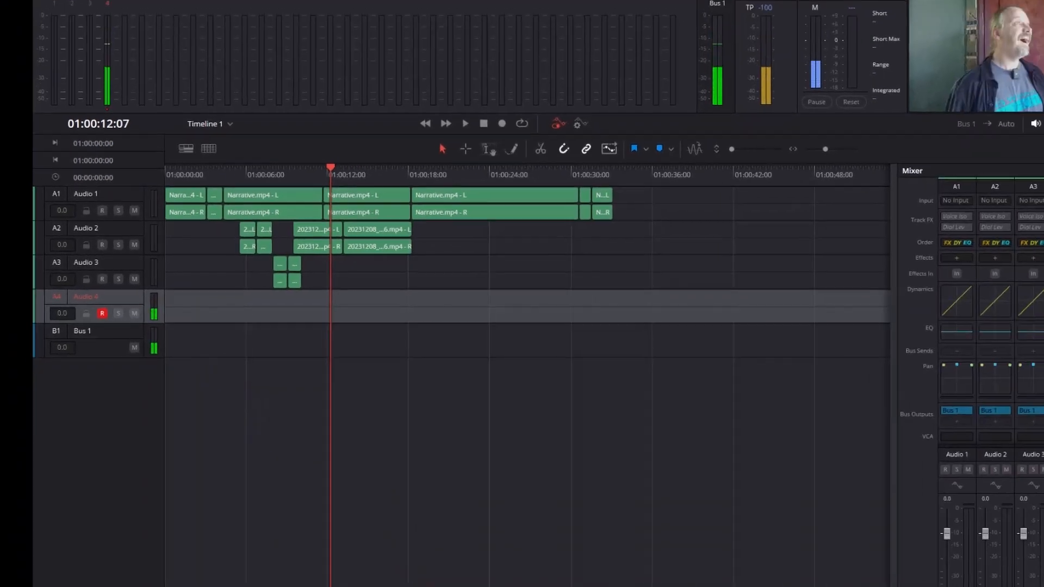
key(super)
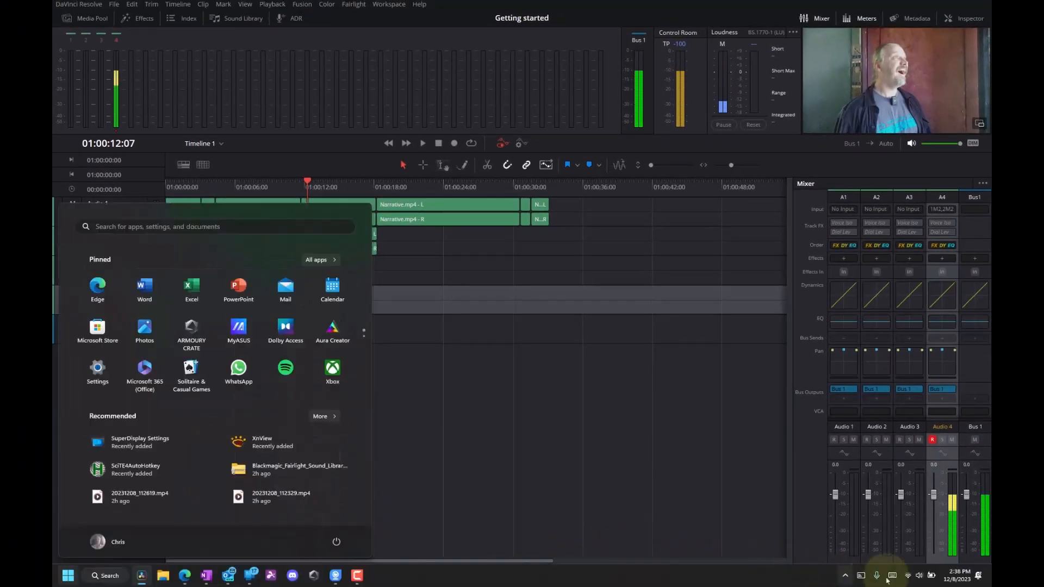
click(920, 577)
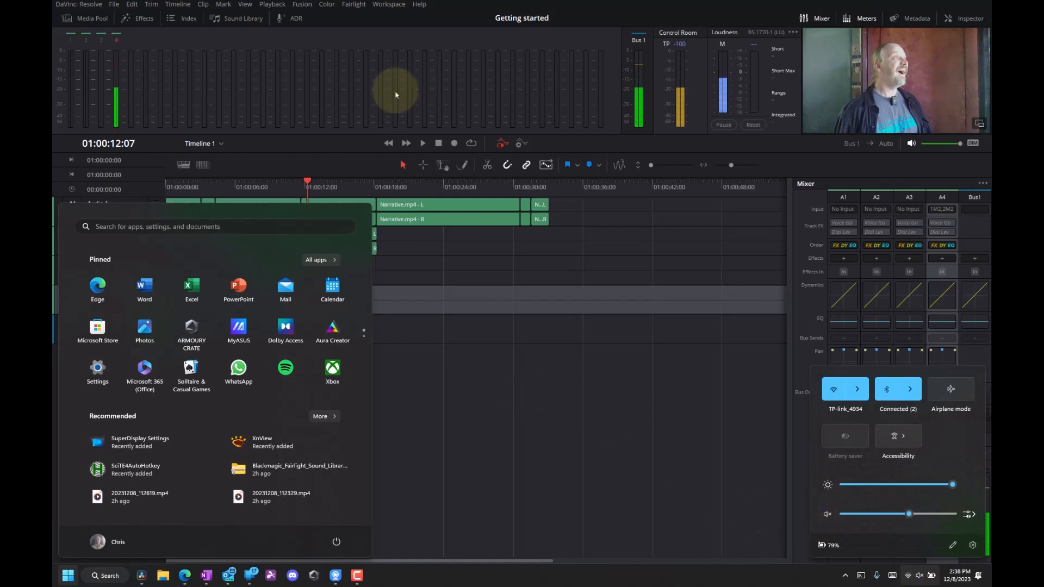
click(429, 23)
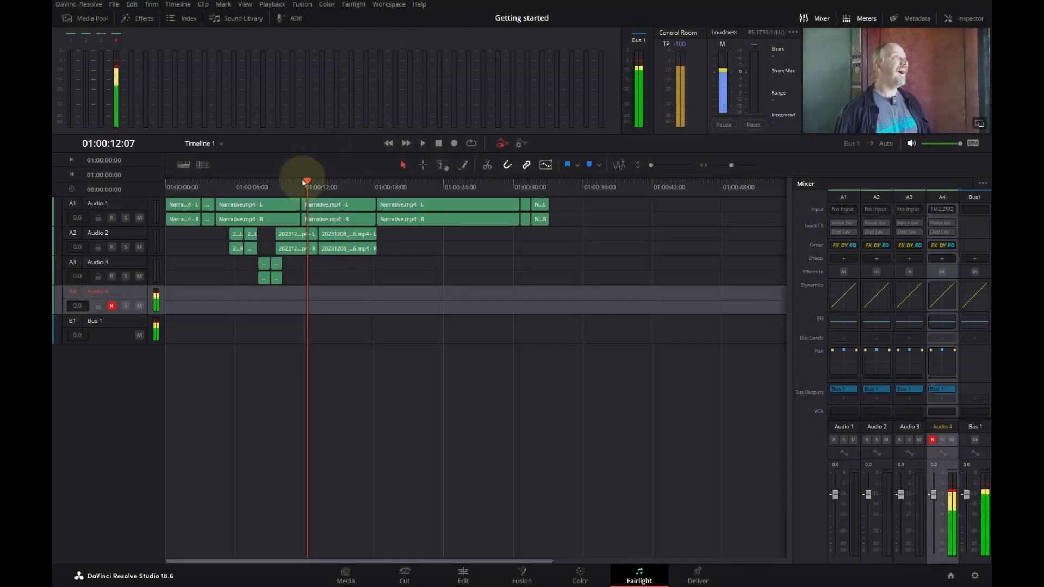
- Record a voice-over on Audio 4 from 01:00:11:15 to 01:00:17:06
drag(306, 184, 303, 181)
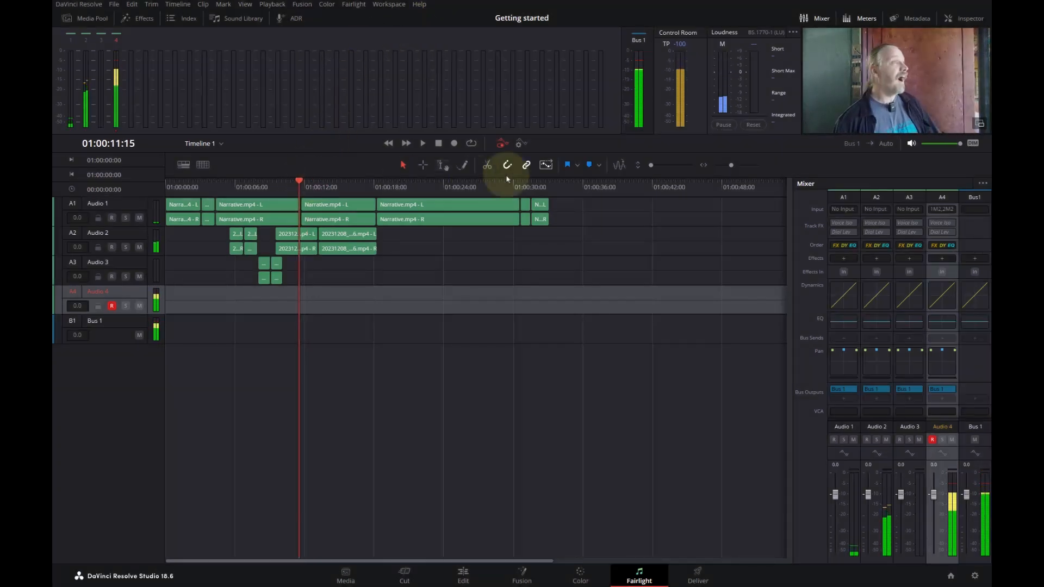
click(455, 143)
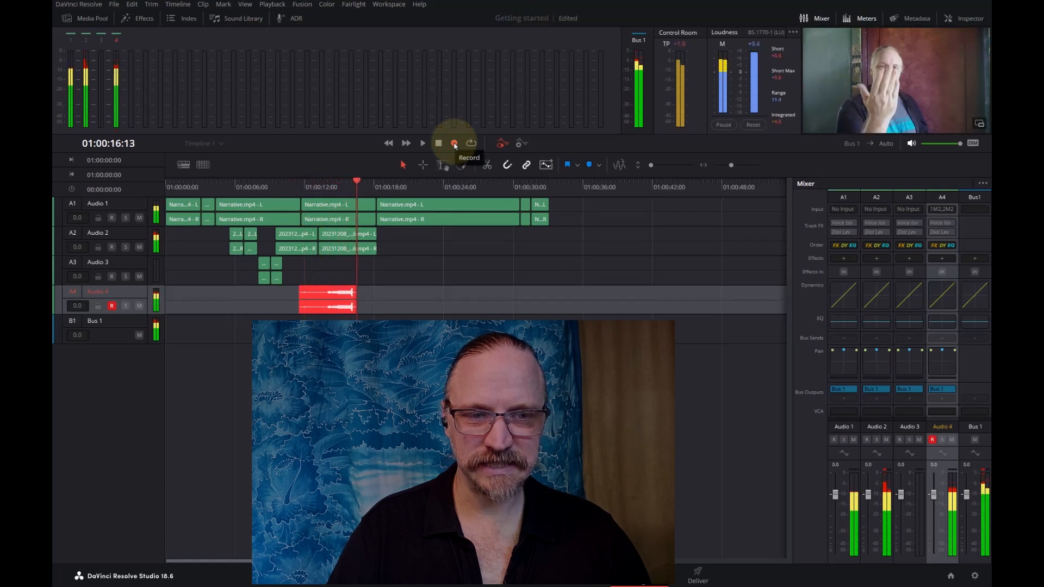
click(455, 143)
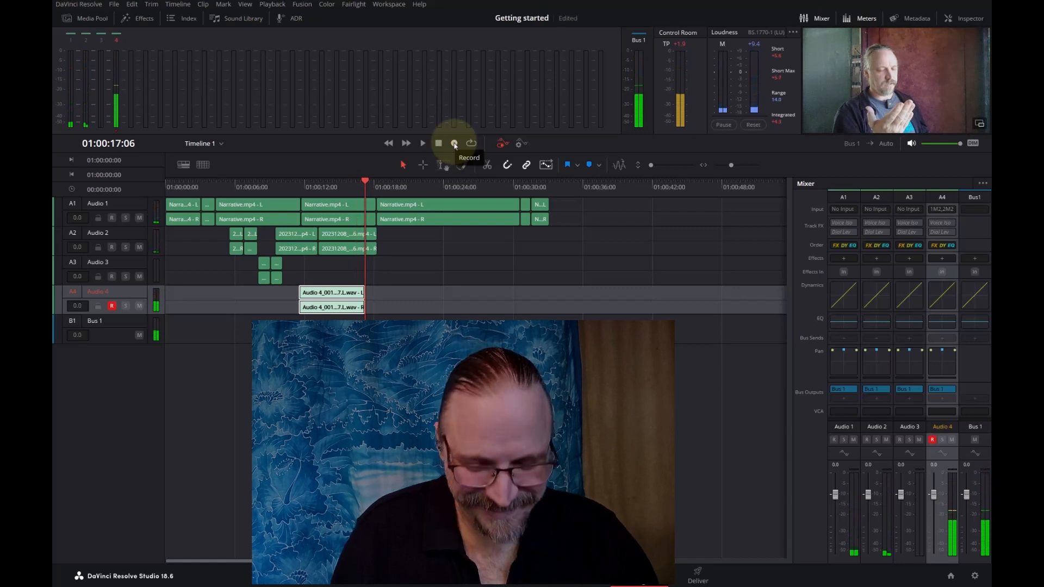
- Unmute the Windows system sound and disarm recording on the Audio 4 track
key(super)
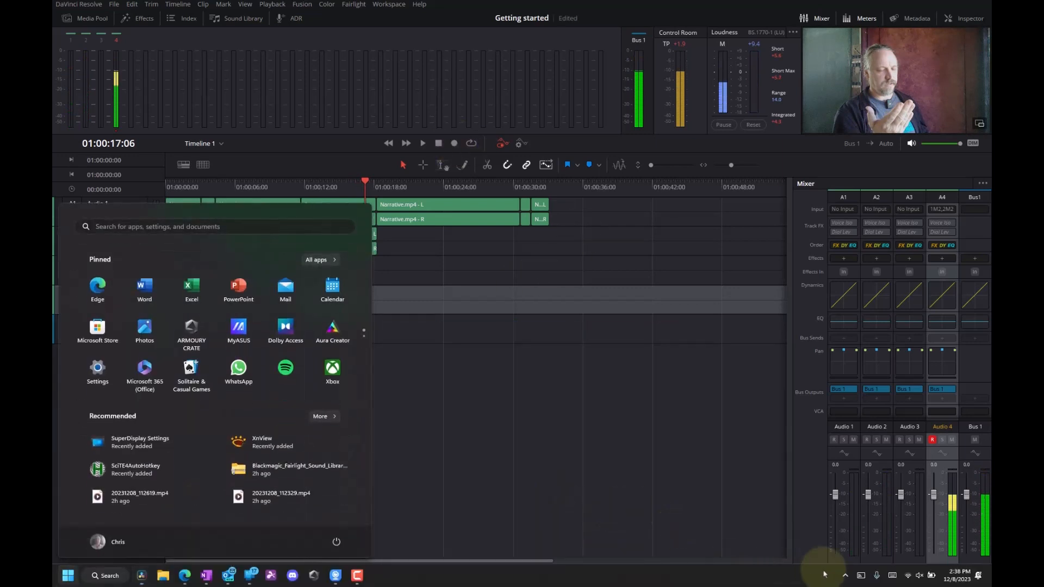
click(920, 577)
click(828, 514)
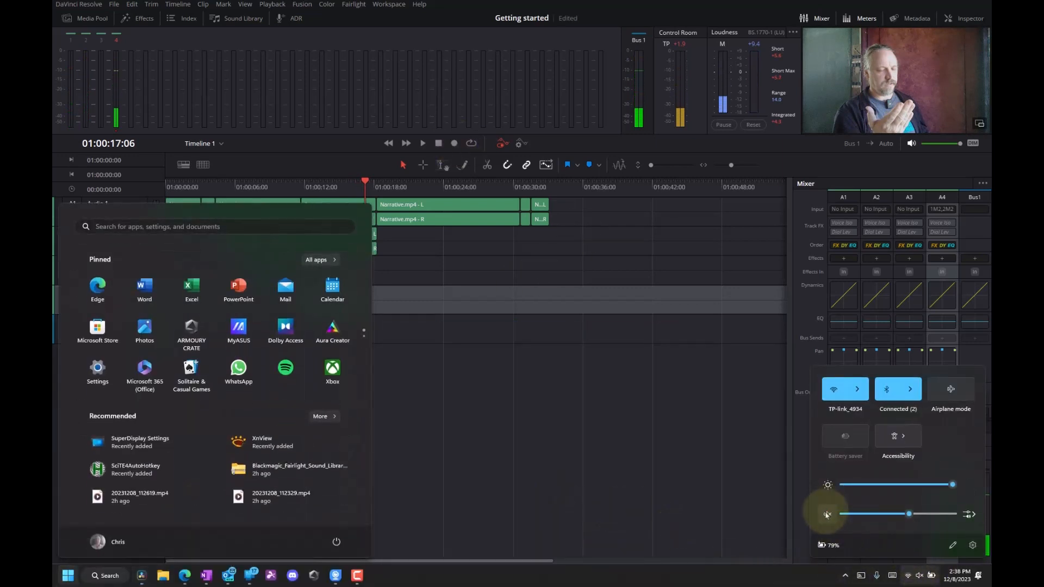
click(337, 188)
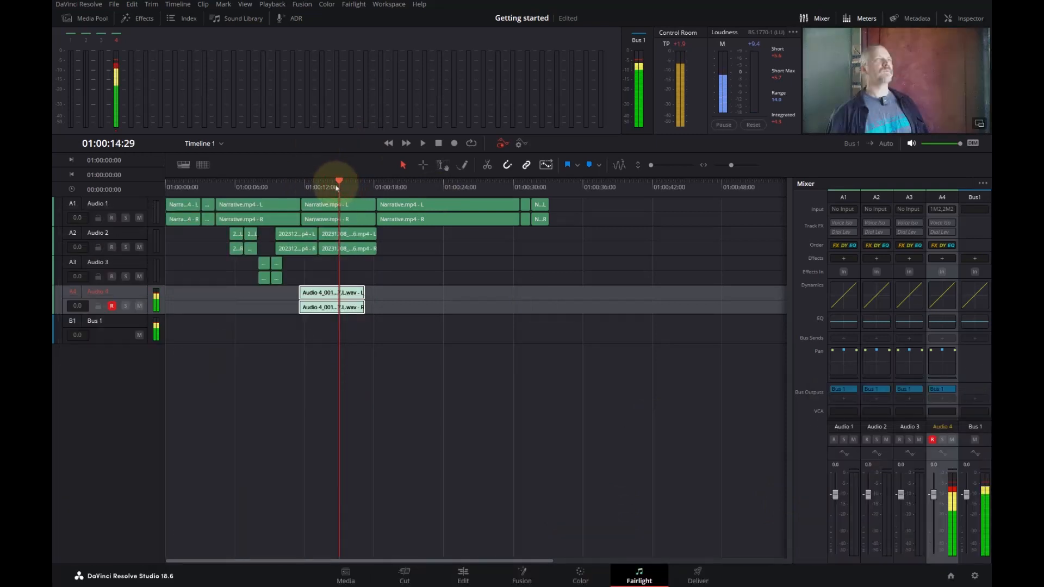
click(111, 305)
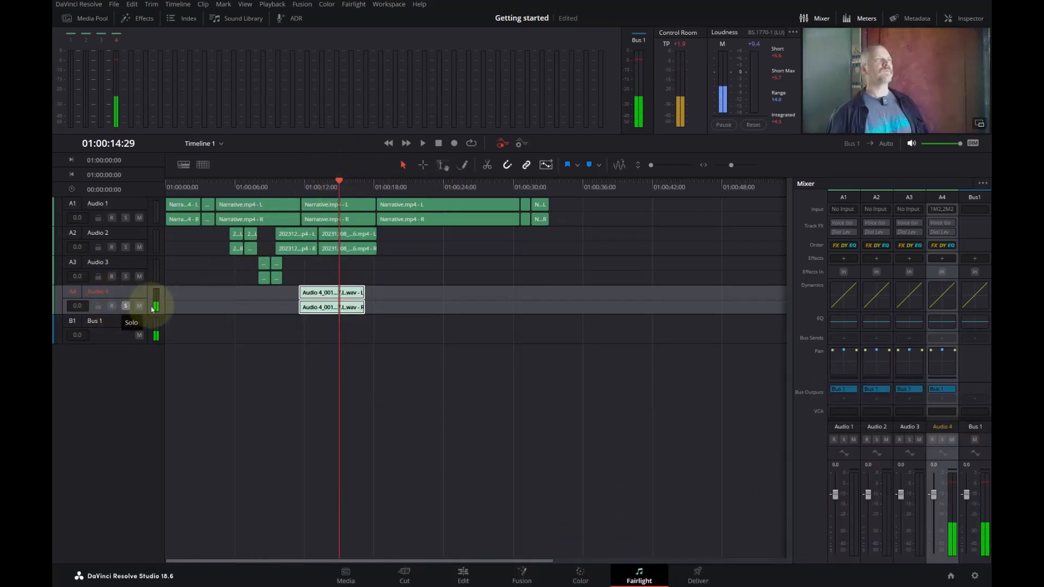
- Play Timeline 1 from 01:00:11:00 to listen to the recorded voice-over on Audio 4
click(296, 180)
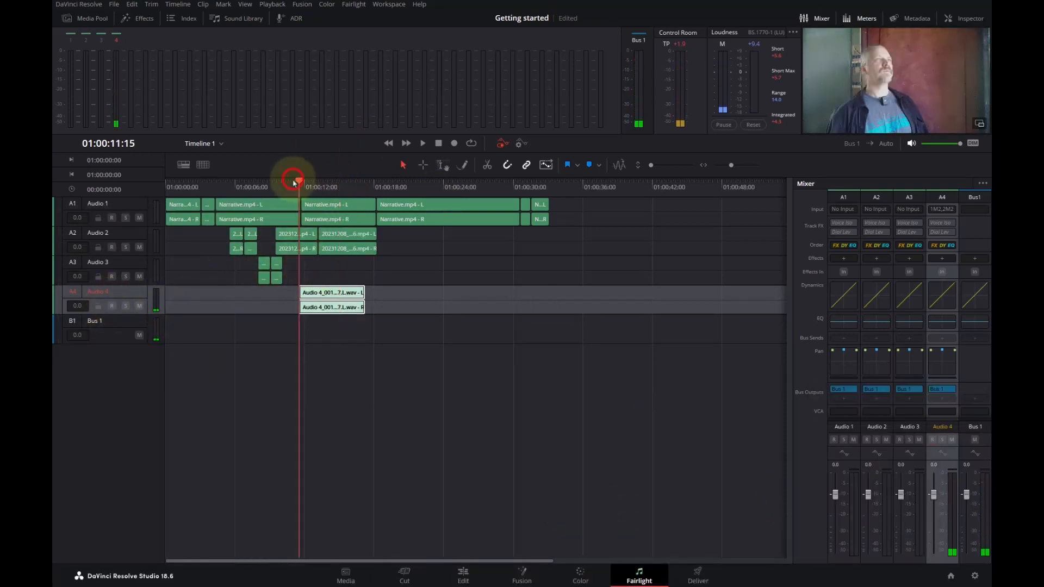
click(288, 185)
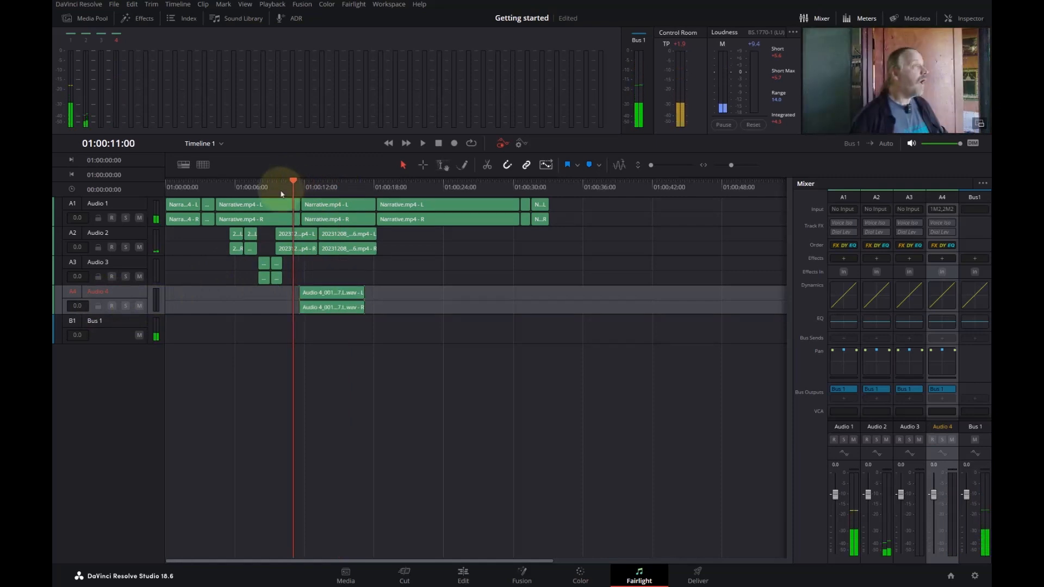
key(space)
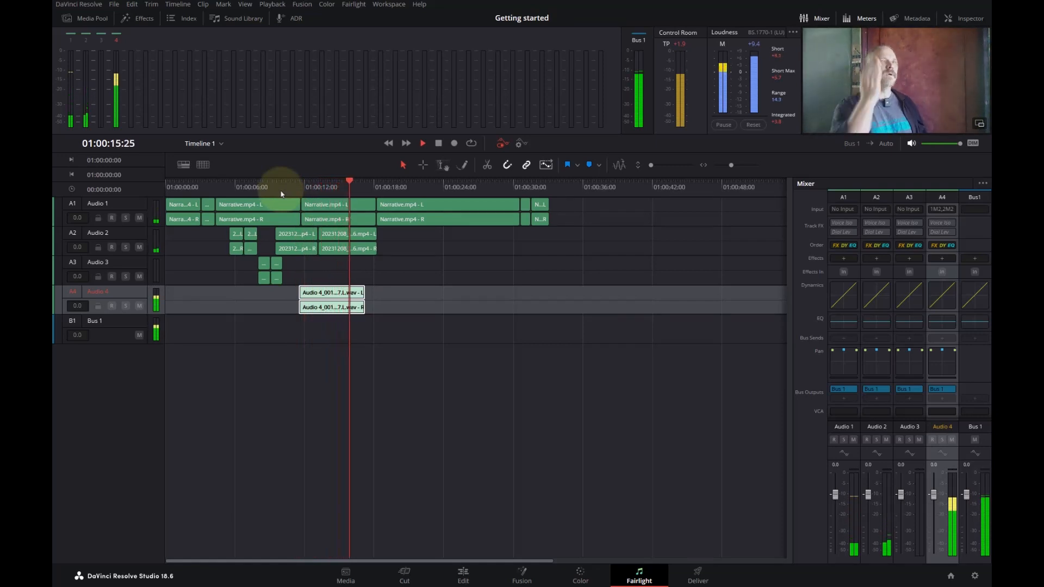
- Stop playback and increase the heights of the Audio 2 and Audio 4 tracks to show their waveforms
key(space)
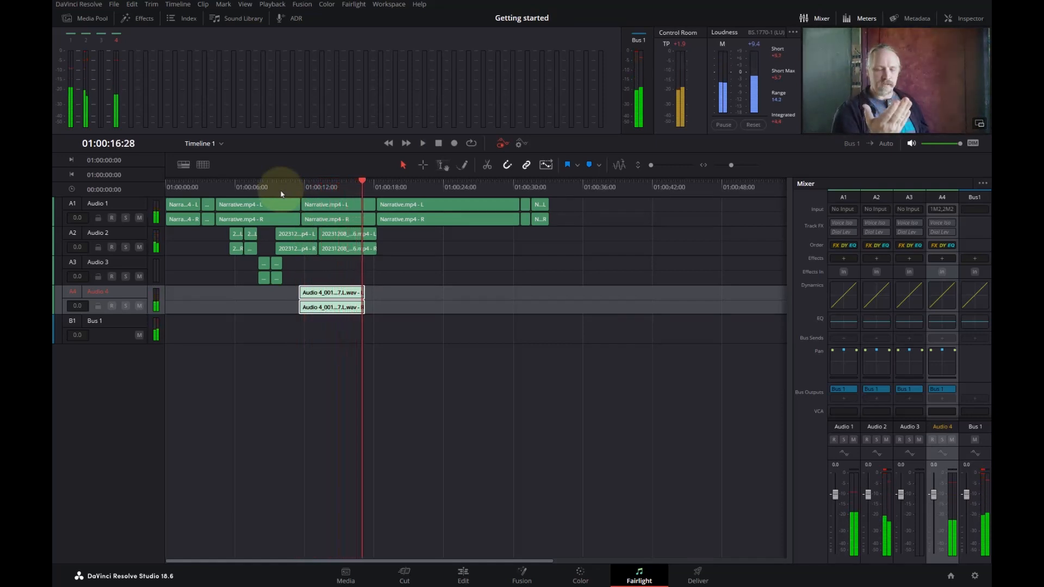
click(348, 185)
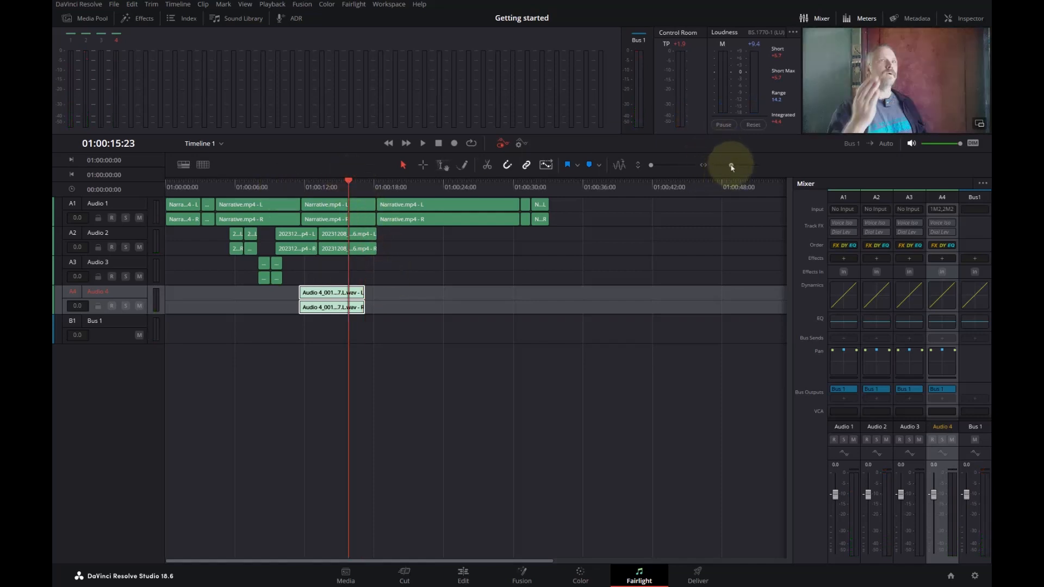
drag(732, 167, 735, 165)
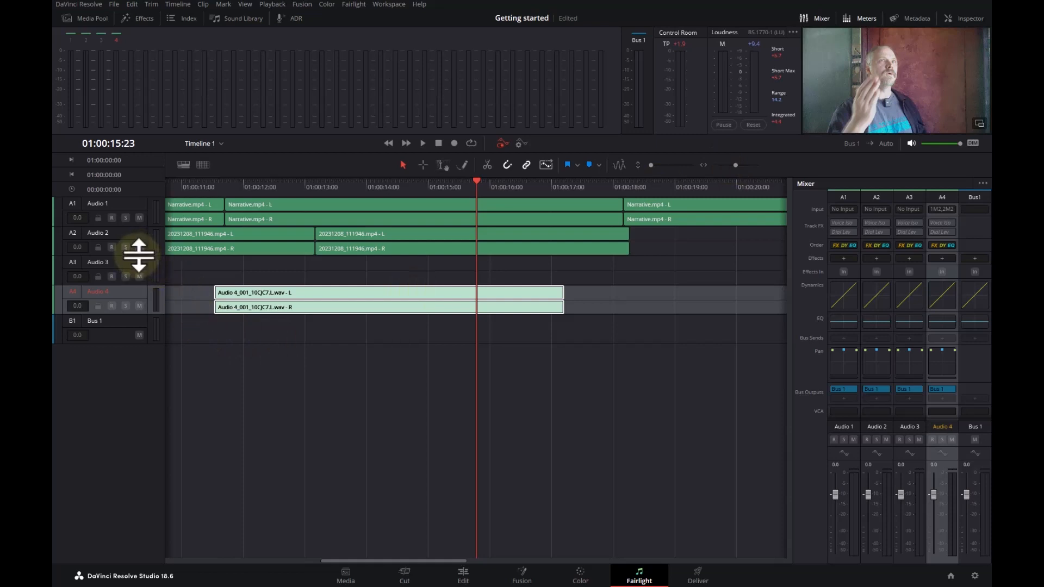
drag(138, 256, 136, 295)
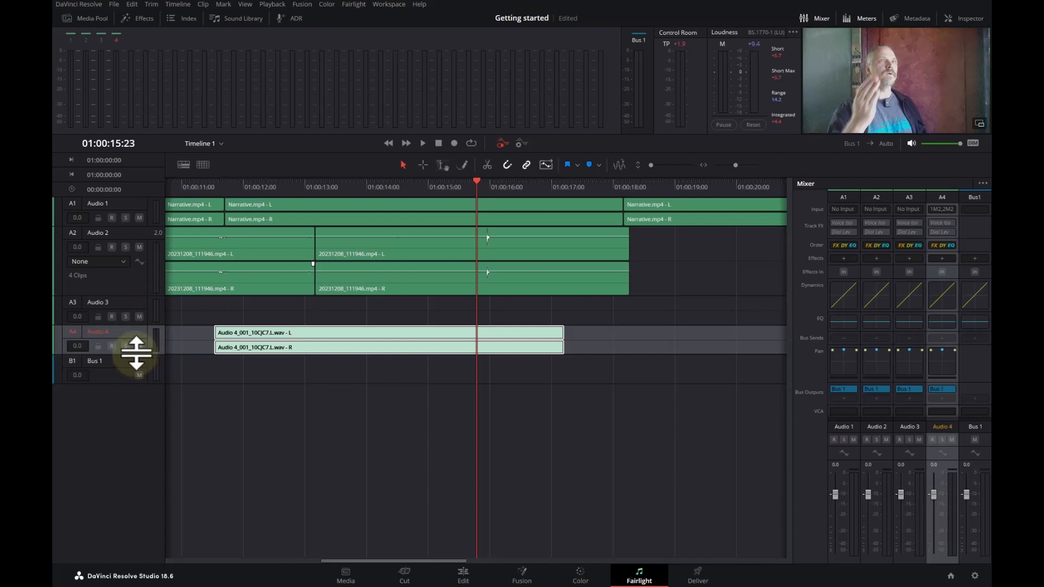
drag(136, 352, 137, 387)
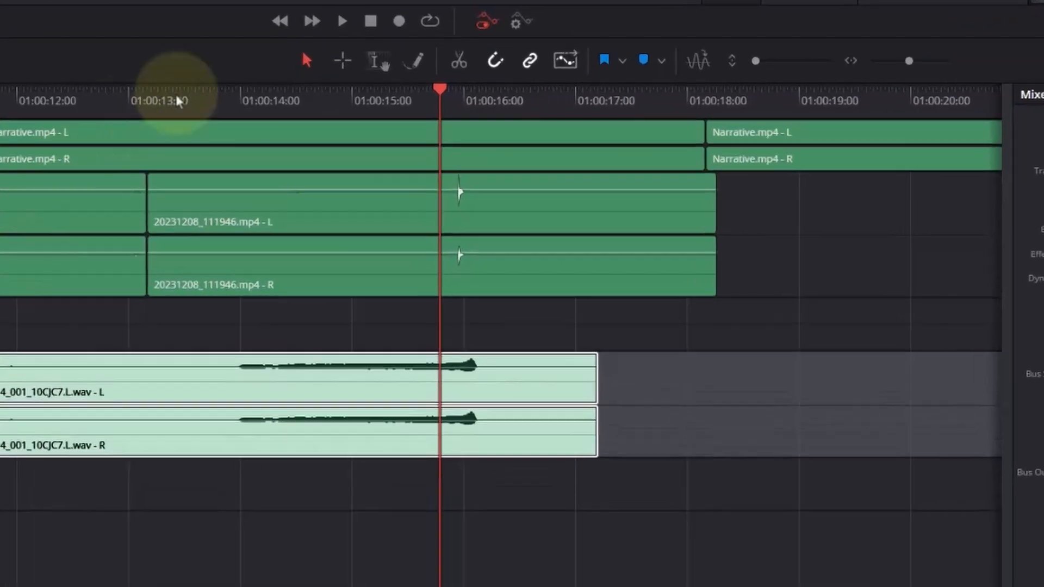
- Trim the voice-over's end on Audio 4 to where its sound stops and shift it to end near the Audio 2 clap spike
drag(449, 106, 451, 85)
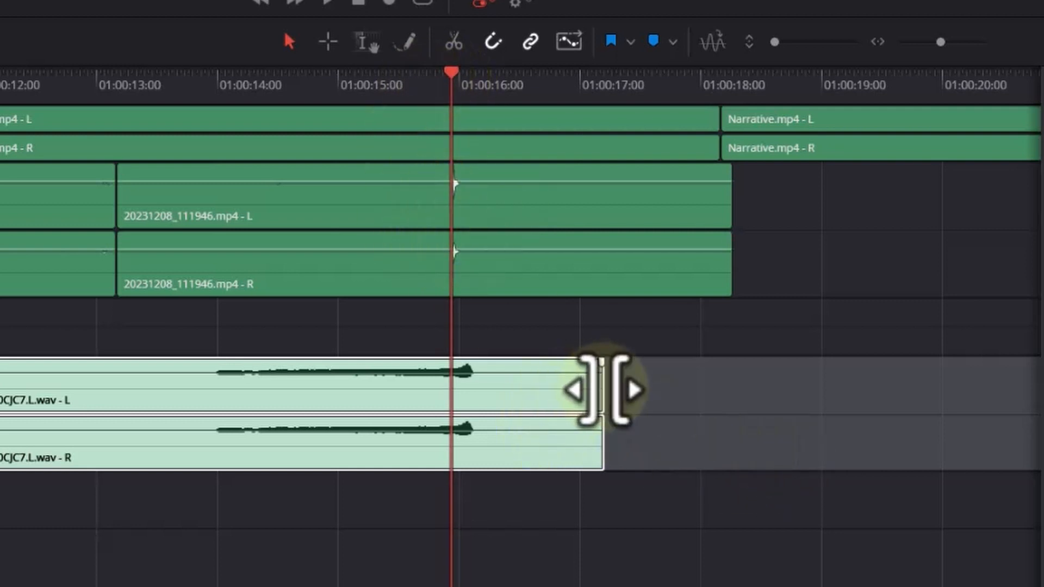
drag(604, 390, 477, 428)
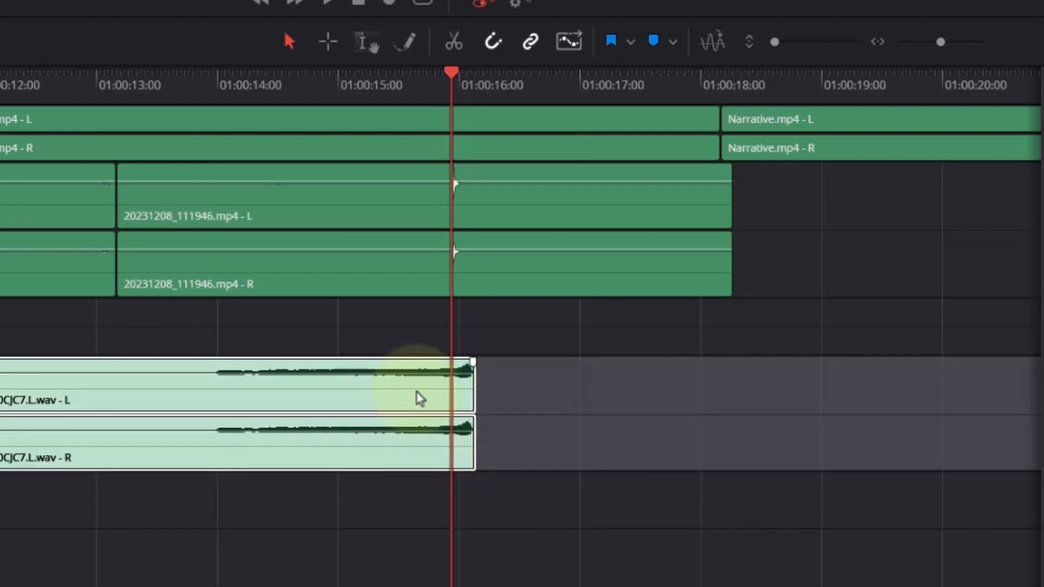
drag(416, 392, 393, 391)
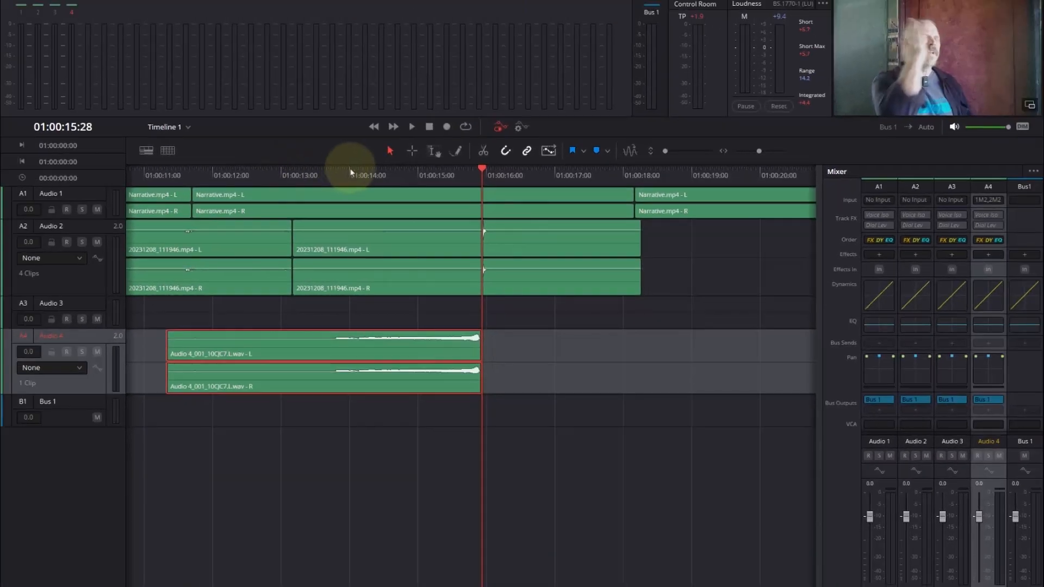
- Play from 01:00:14:01 to check the voice-over against the clap, and return the playhead to 01:00:15:28
click(223, 76)
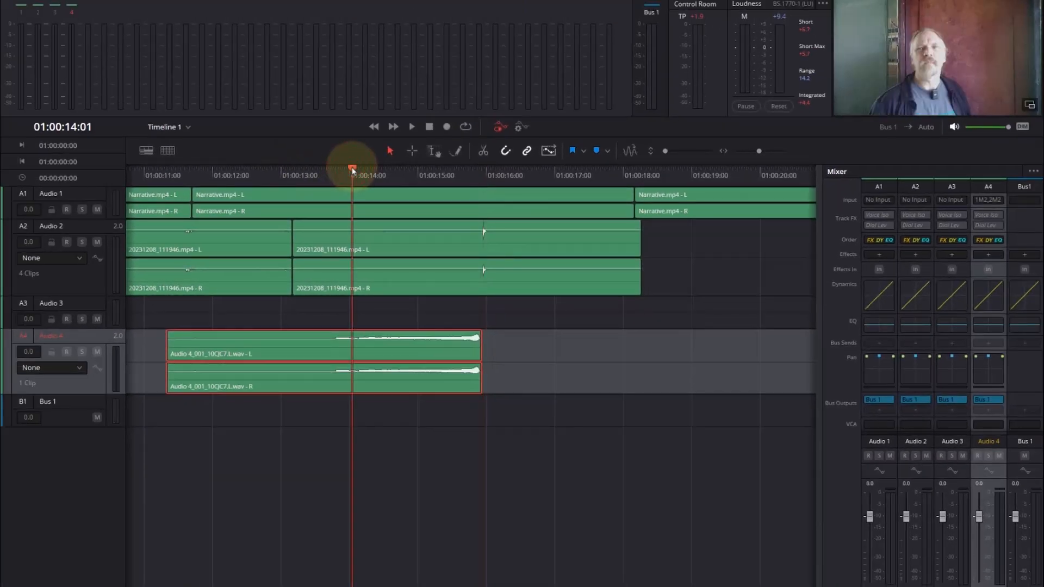
key(space)
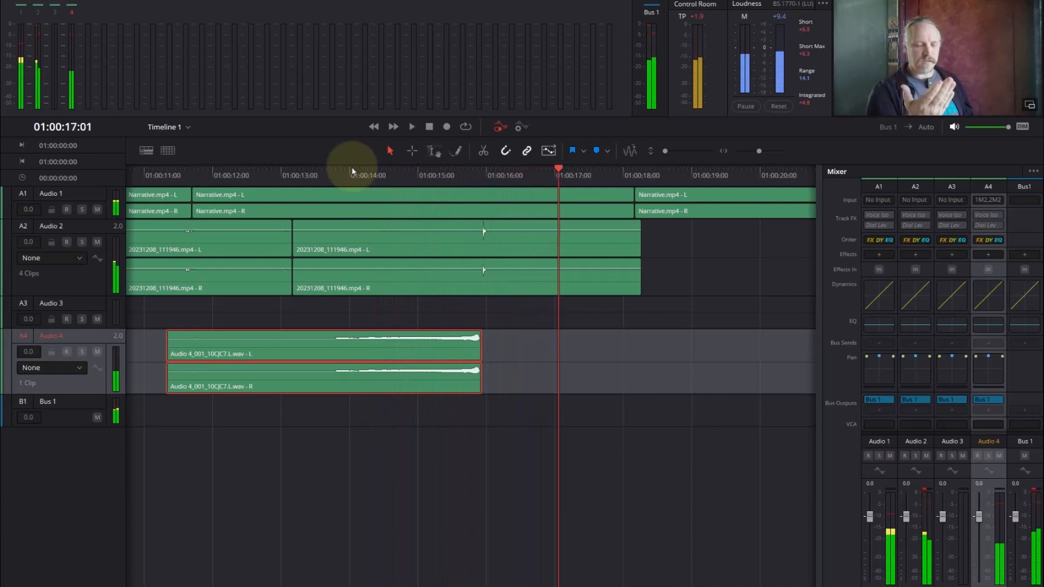
click(483, 181)
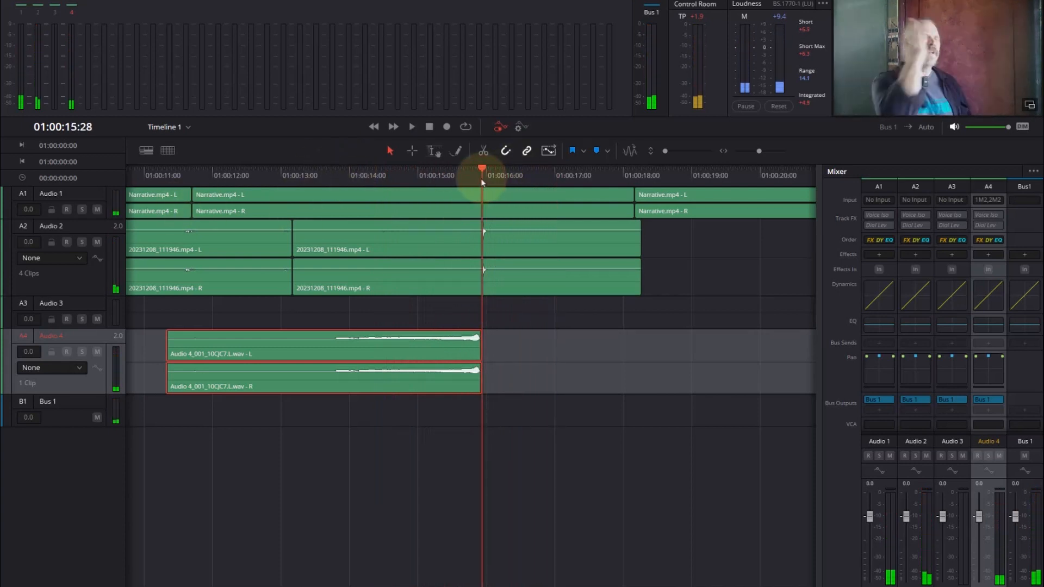
- Fine-tune the voice-over clip's position on Audio 4 so its end meets the start of the clap spike on Audio 2
scroll(482, 181, up, 3)
click(382, 352)
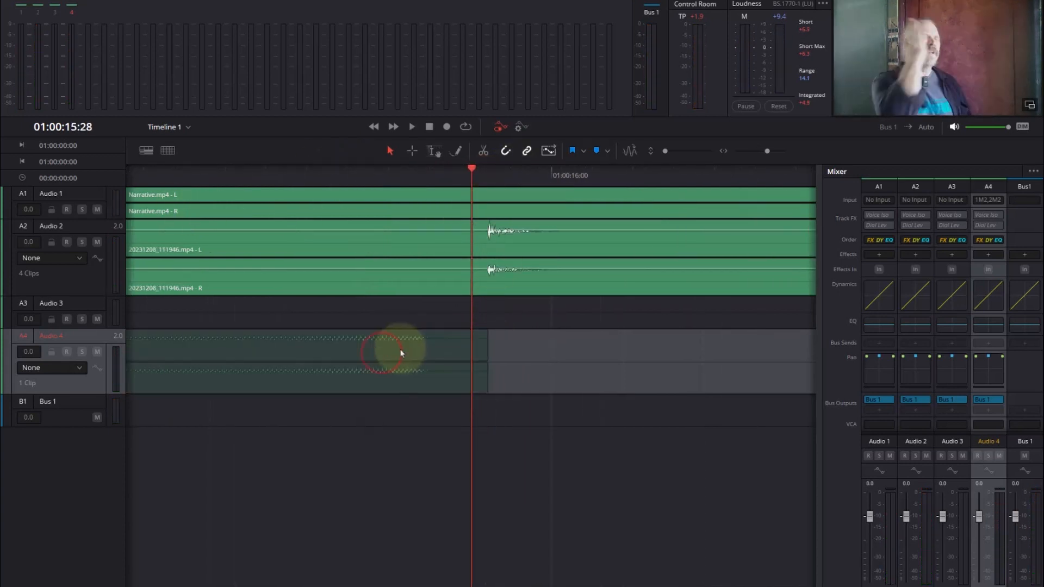
drag(401, 353, 466, 349)
scroll(466, 348, down, 5)
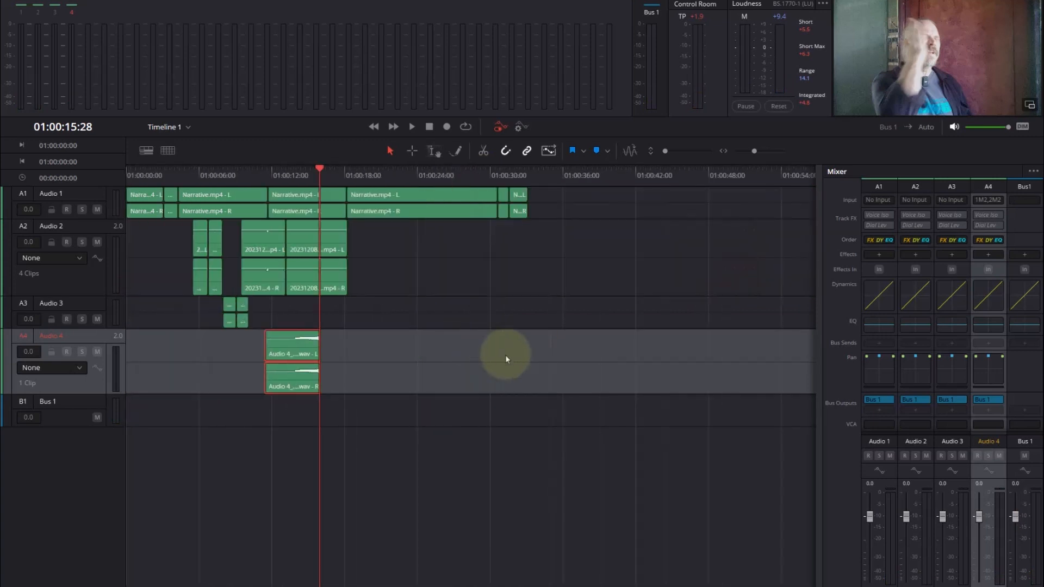
- Play the section from just before the voice-over's audible part through the clap to check the alignment
click(287, 173)
key(space)
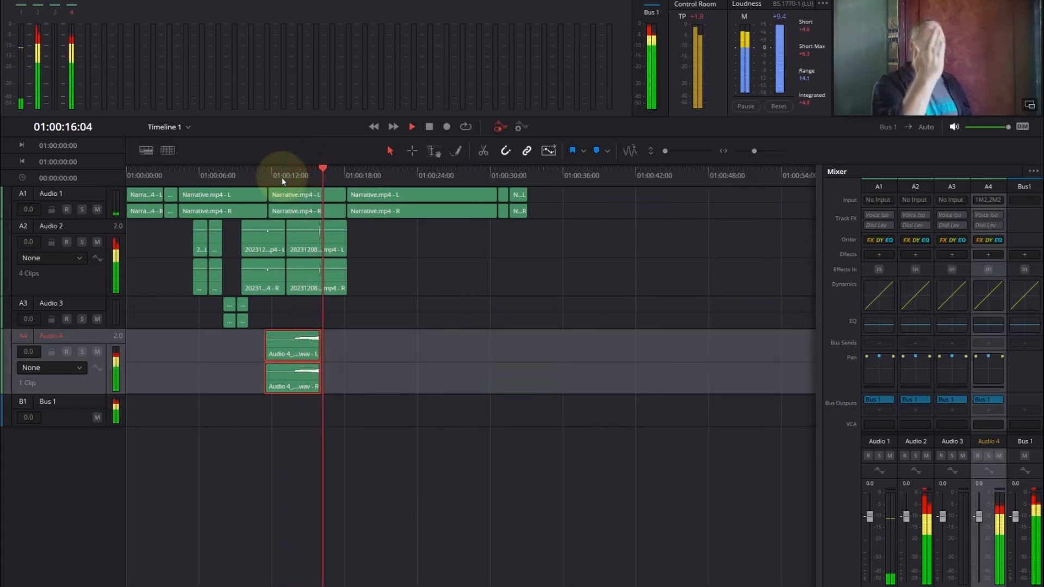
key(space)
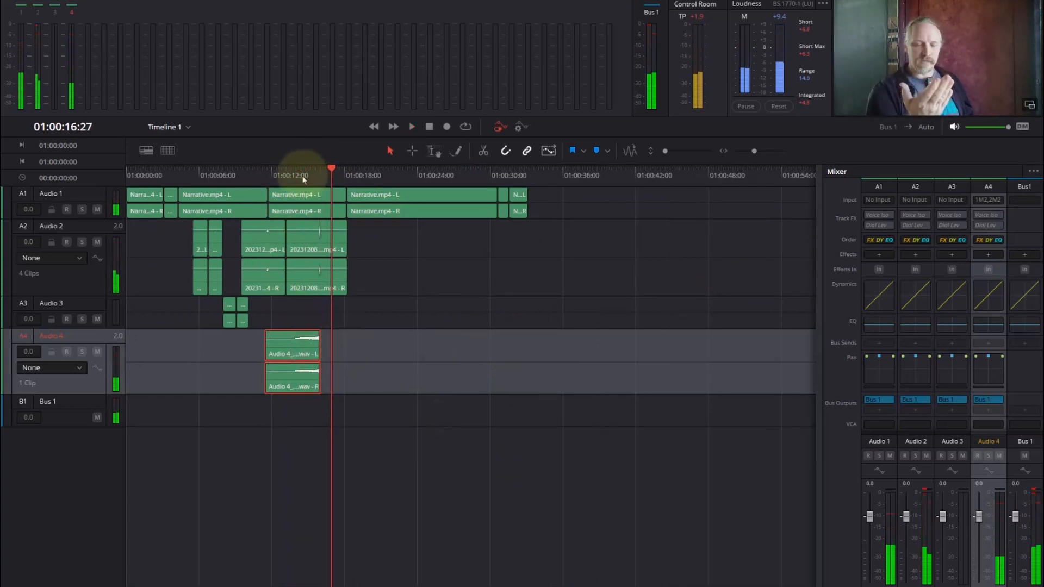
- Trim the silent start off the Audio 4 voice-over clip and add a fade-in covering more than half of its length
click(276, 174)
key(ctrl+equal)
key(ctrl+equal)
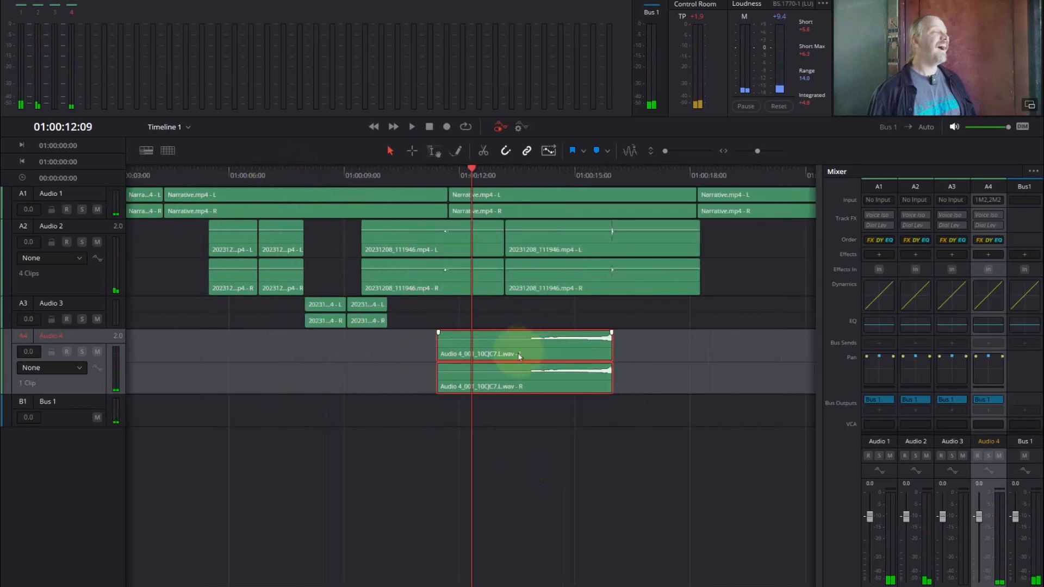
drag(439, 348, 530, 372)
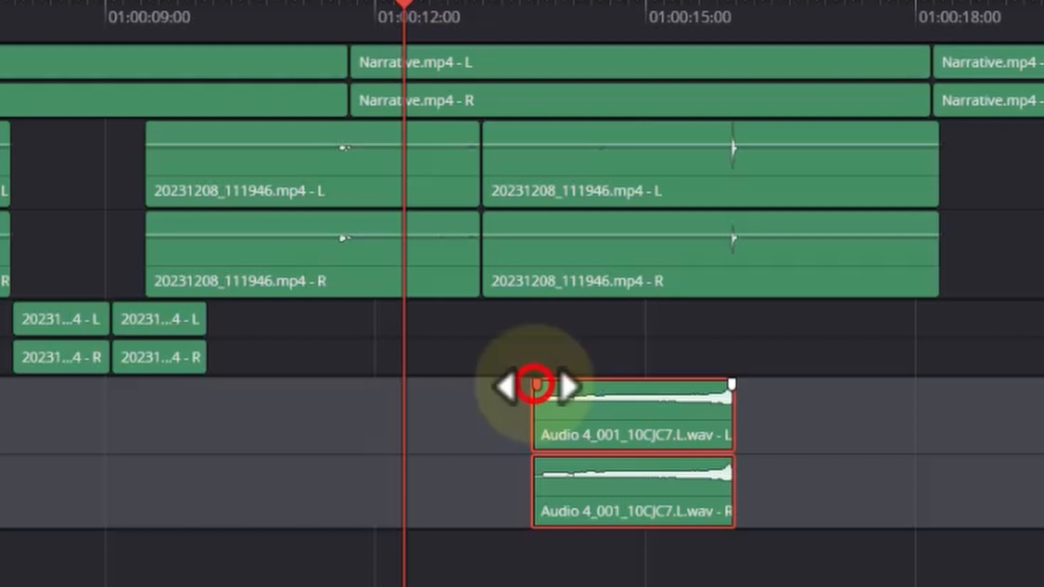
drag(536, 384, 660, 385)
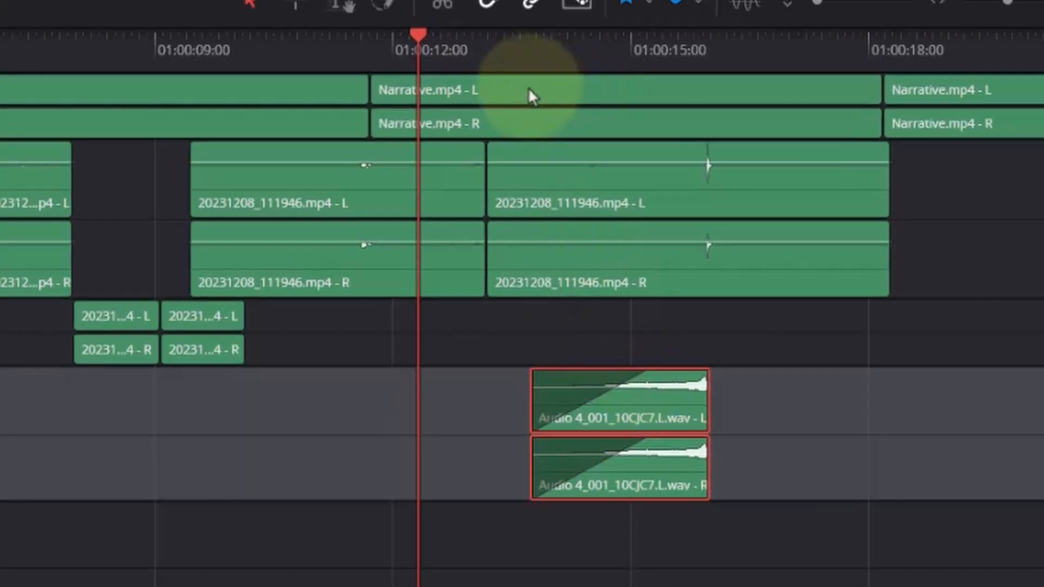
- Play from 01:00:12:16 to listen to the voice-over's fade-in
click(424, 20)
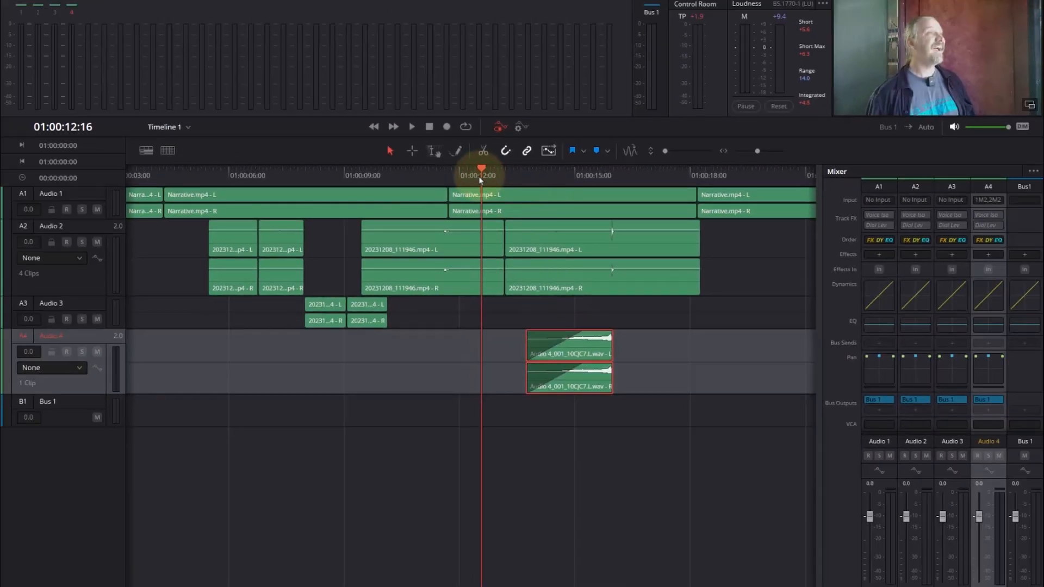
key(space)
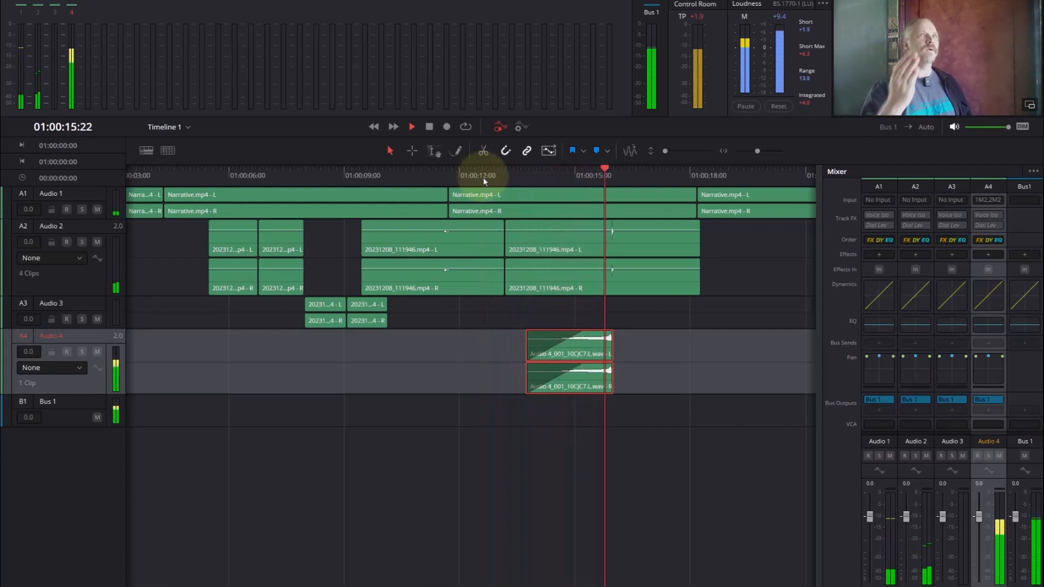
key(space)
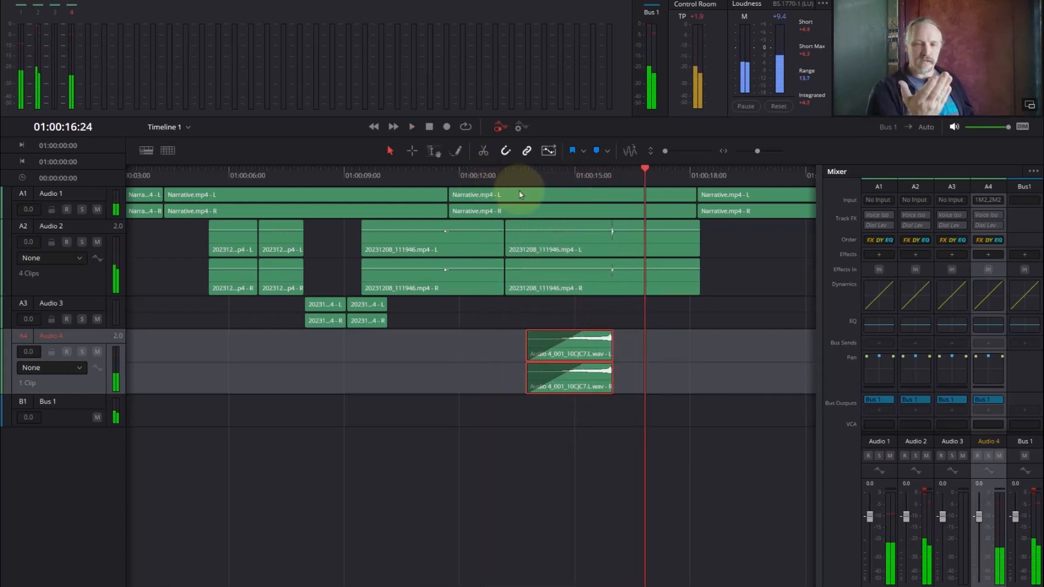
- Lower the Audio 4 track volume to -16 and play from 01:00:12:25 to hear the new level
click(527, 176)
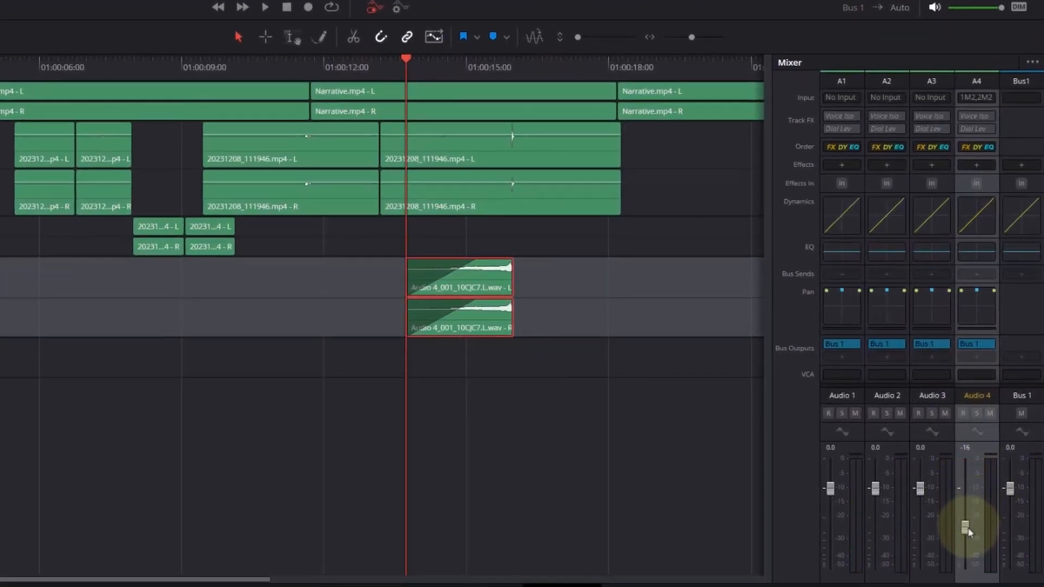
click(366, 77)
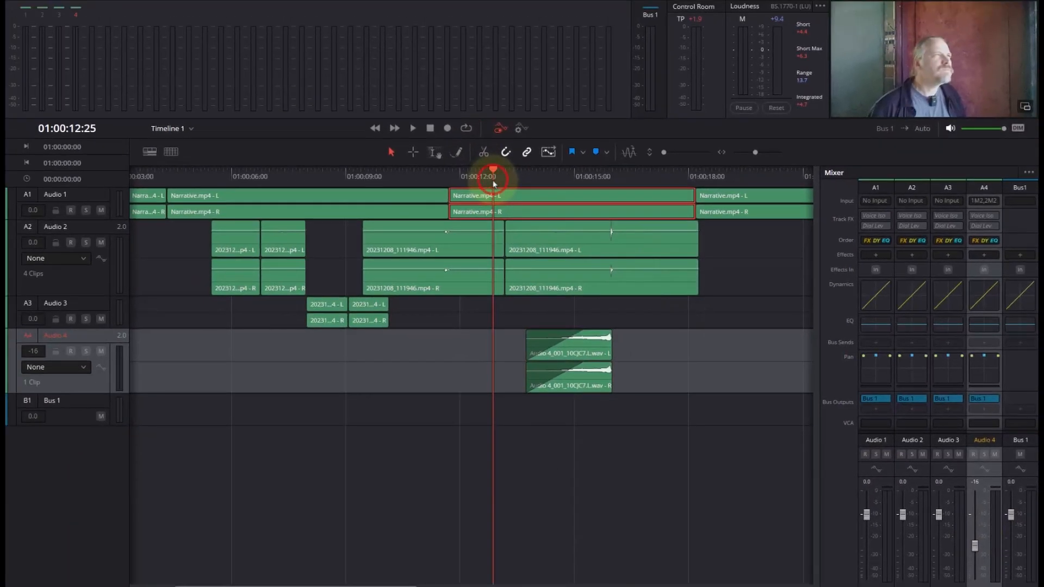
key(space)
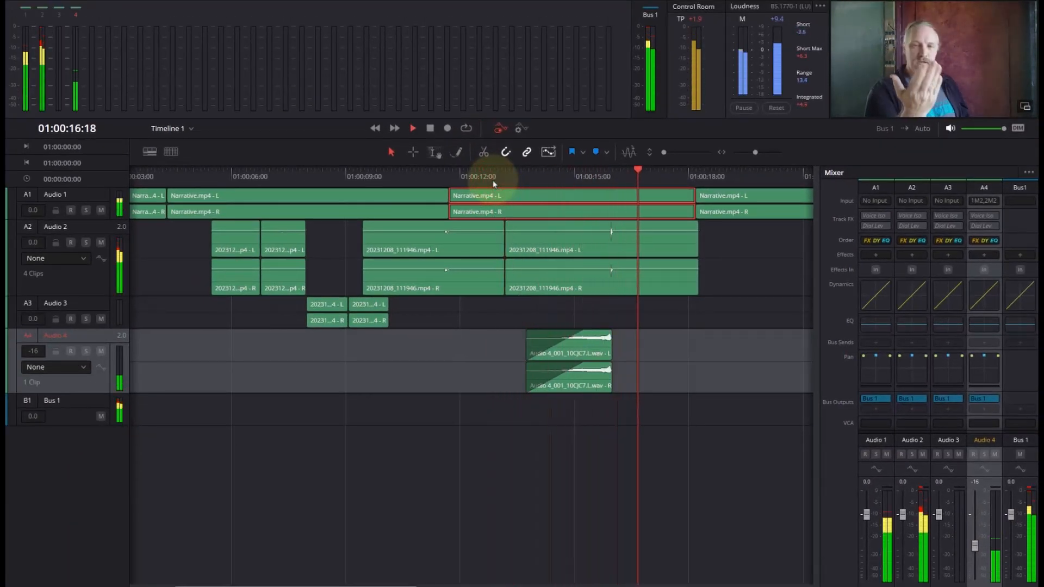
- Raise the pitch of the Audio 4 voice-over clip to 14 semitones in its audio properties
click(579, 177)
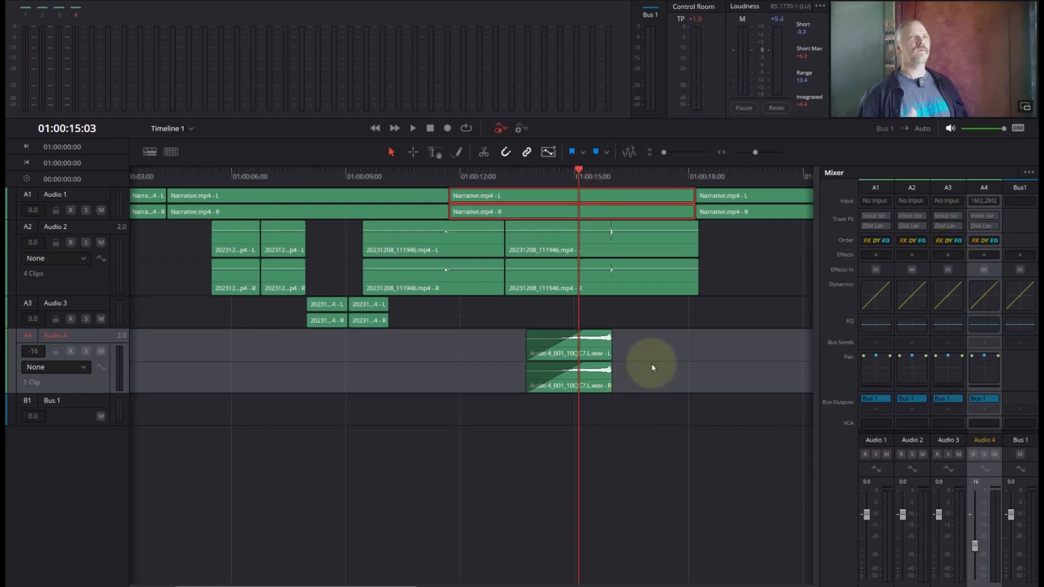
click(571, 353)
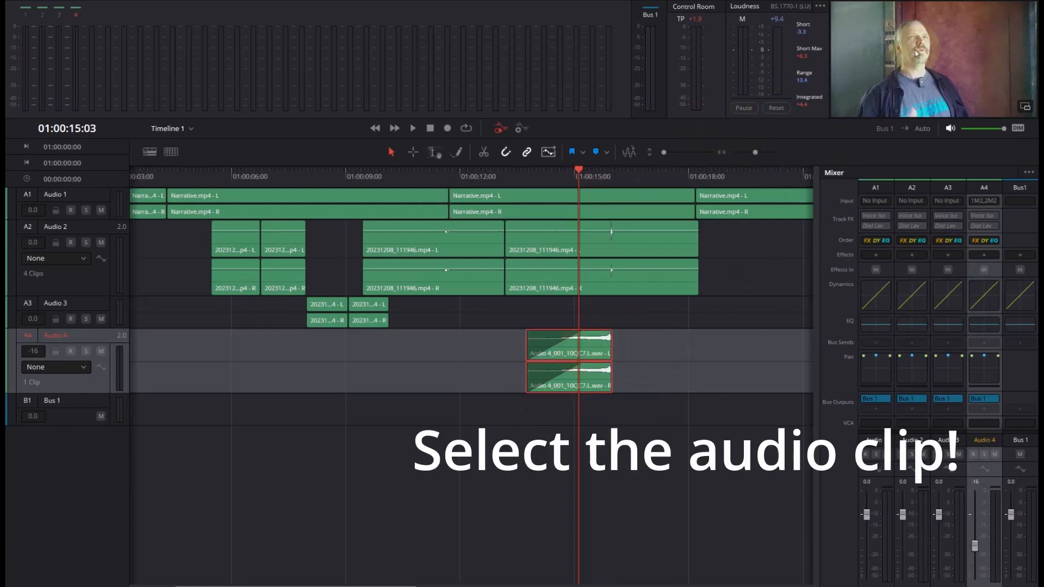
click(958, 18)
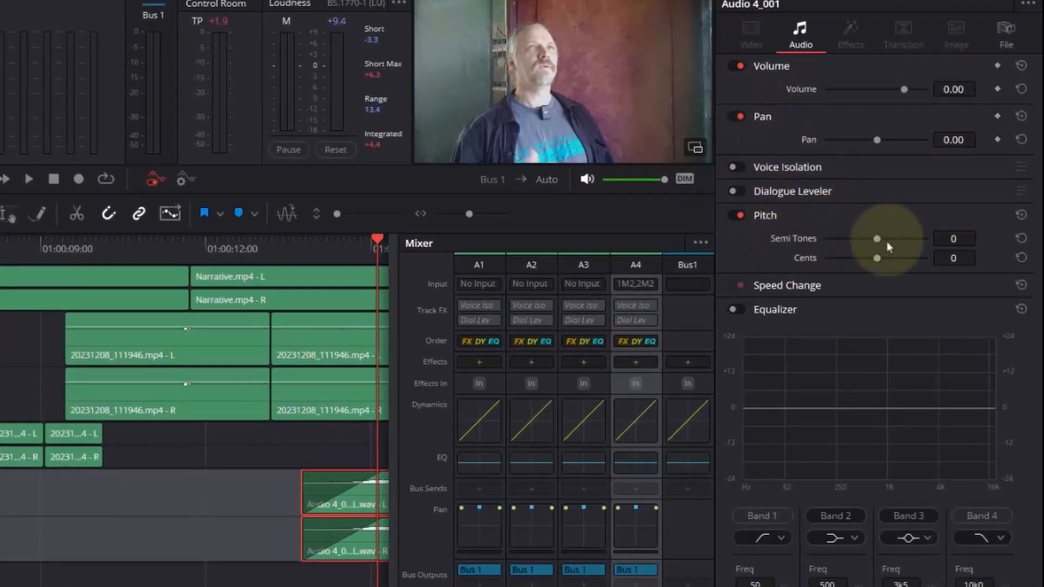
drag(889, 244, 901, 251)
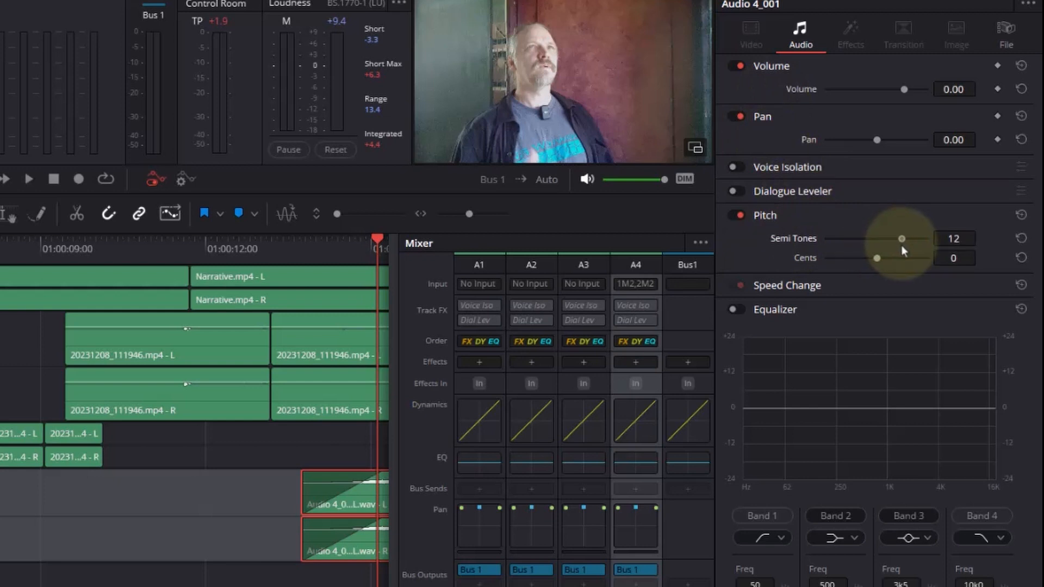
- Play from just before the voice-over clip through the clap to hear the pitch change
click(315, 247)
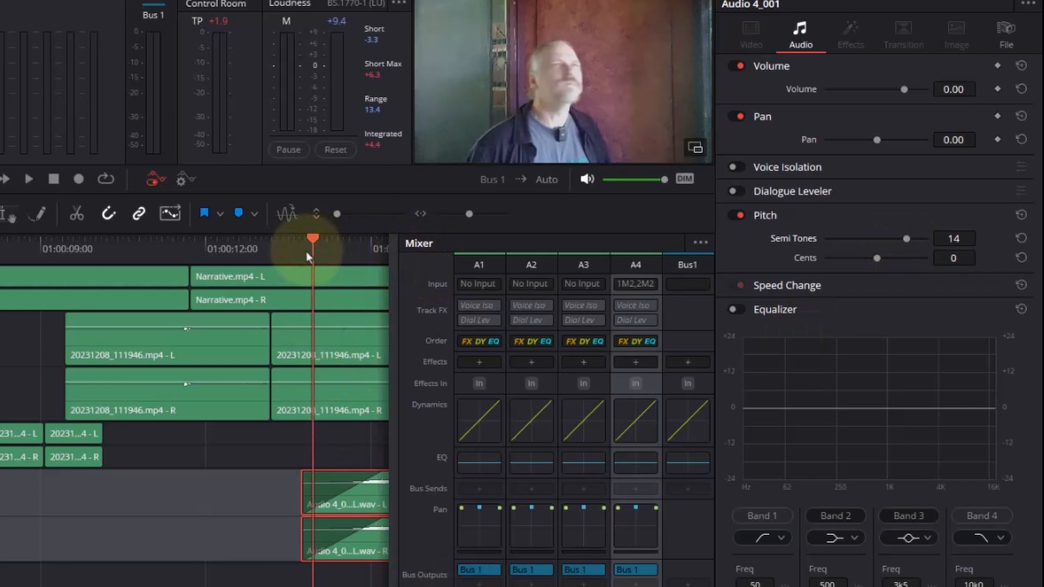
click(282, 254)
key(space)
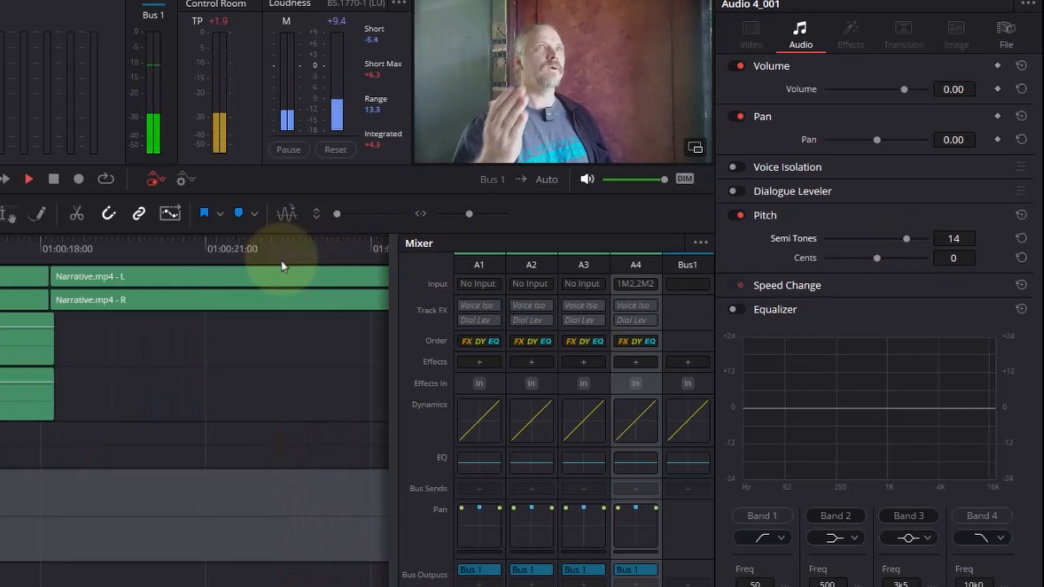
key(space)
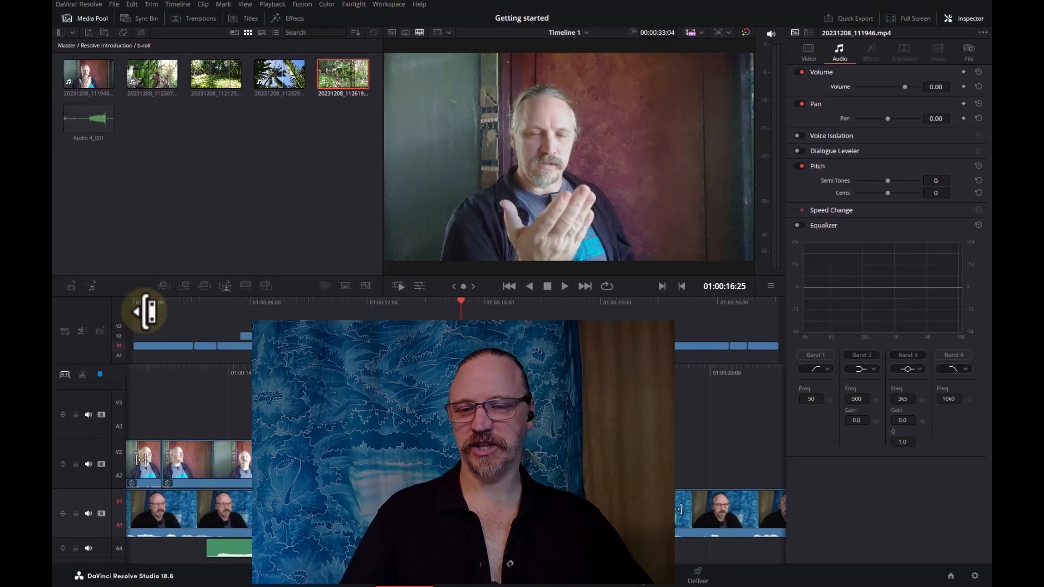
- Play Timeline 1 from its beginning on the Cut page to review the whole edit, and go to its end
drag(154, 303, 112, 304)
key(space)
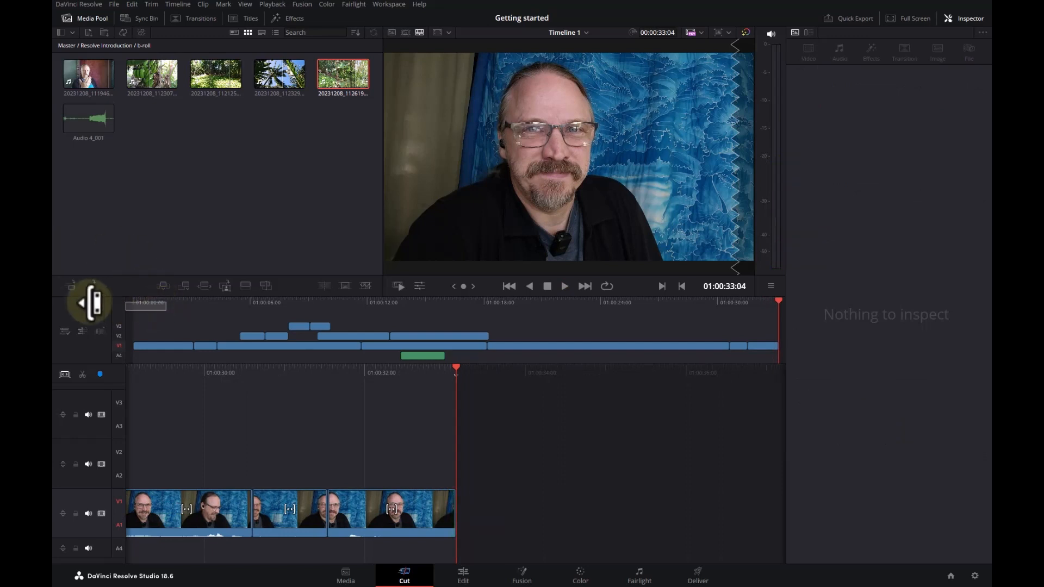
key(Home)
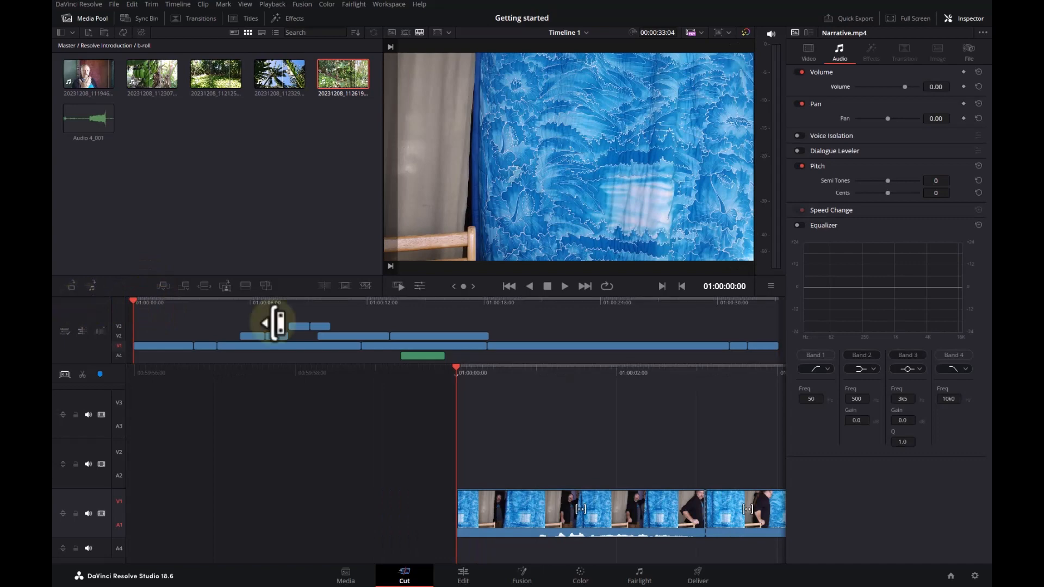
click(491, 307)
key(End)
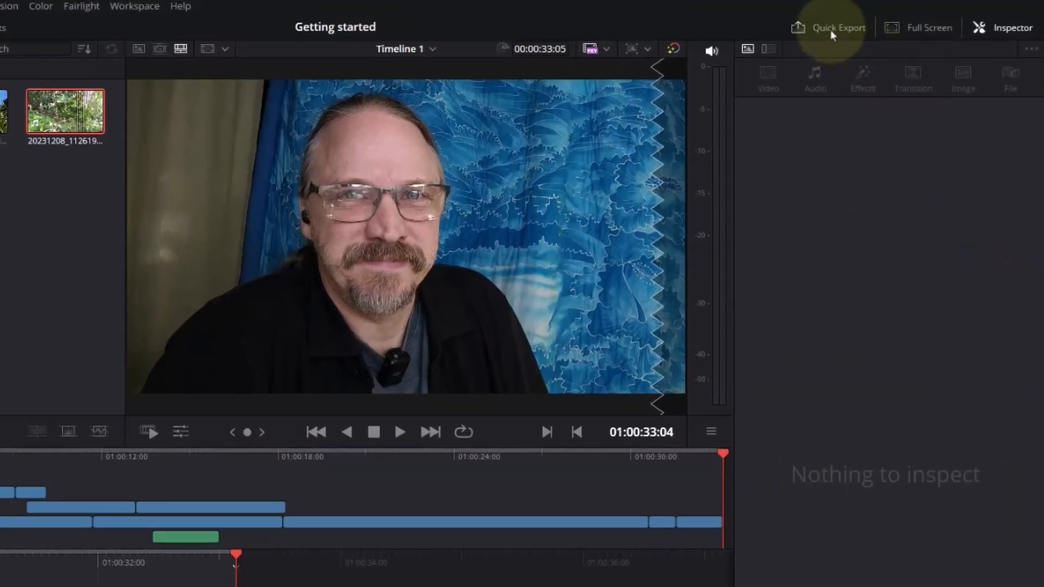
- Quick Export Timeline 1 with the YouTube preset to the Renders folder as Getting Started
click(830, 30)
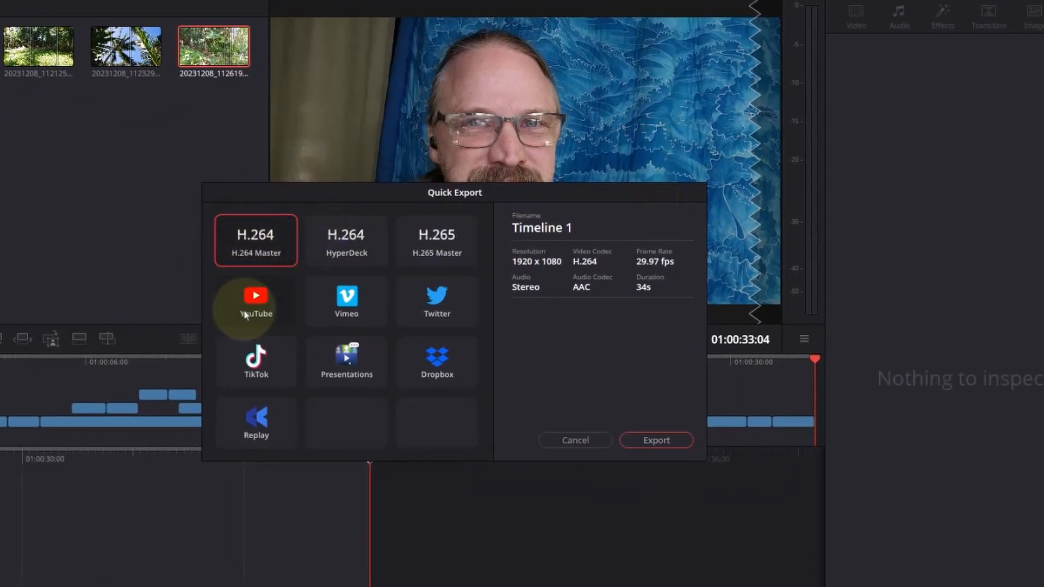
click(221, 308)
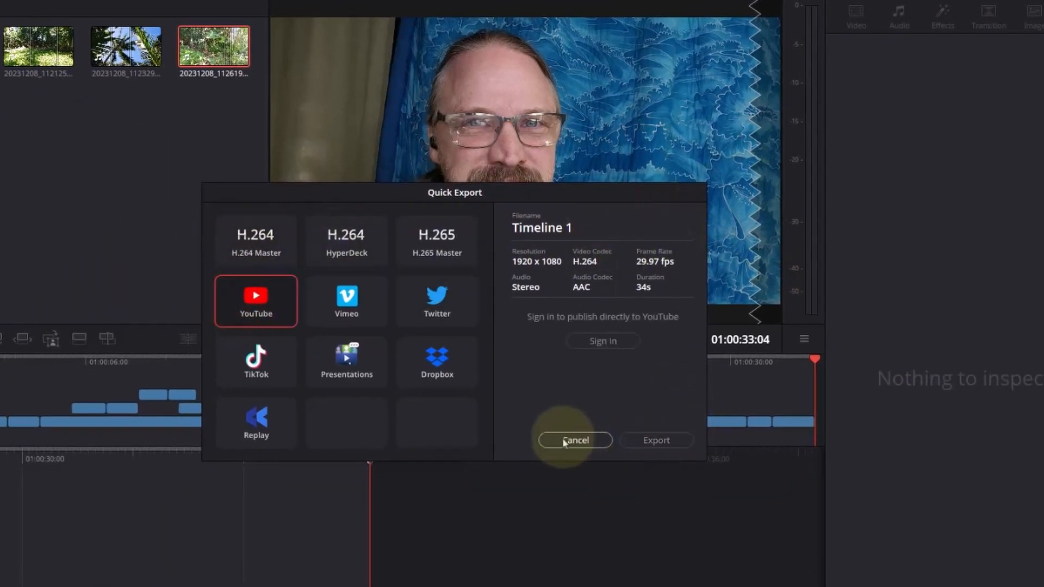
click(657, 441)
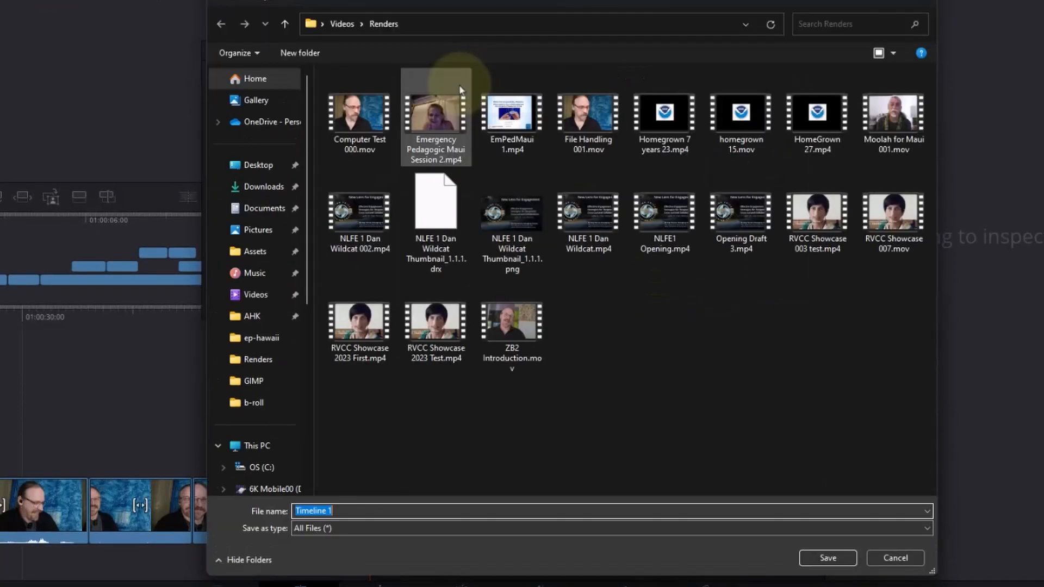
click(374, 504)
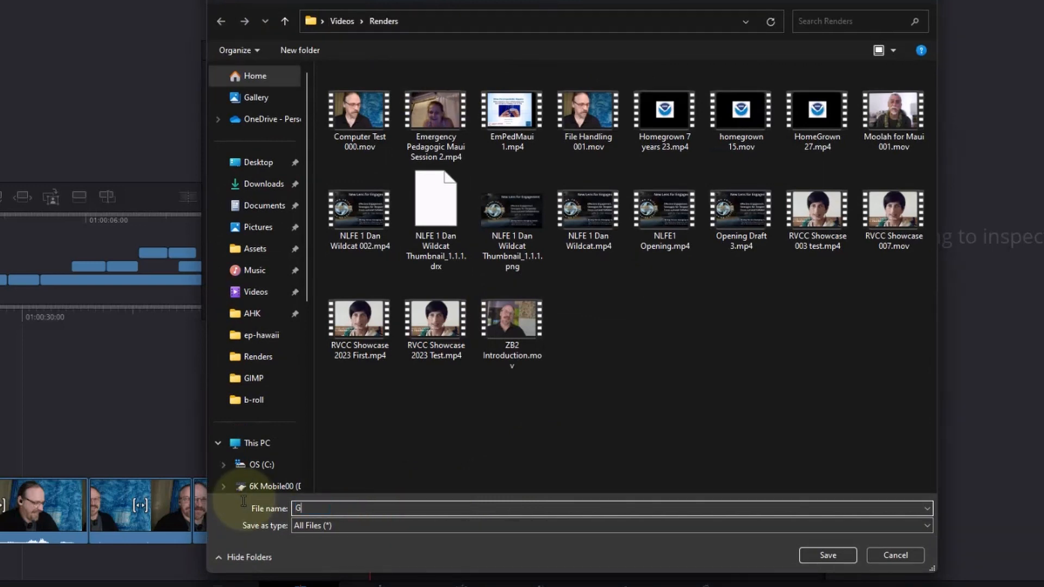
text(Getting Started)
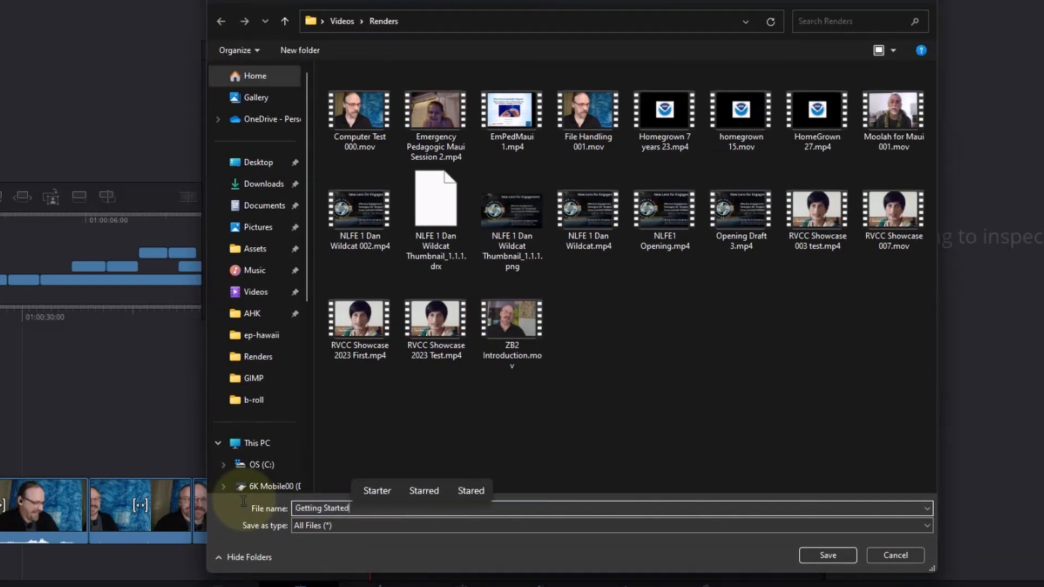
key(Return)
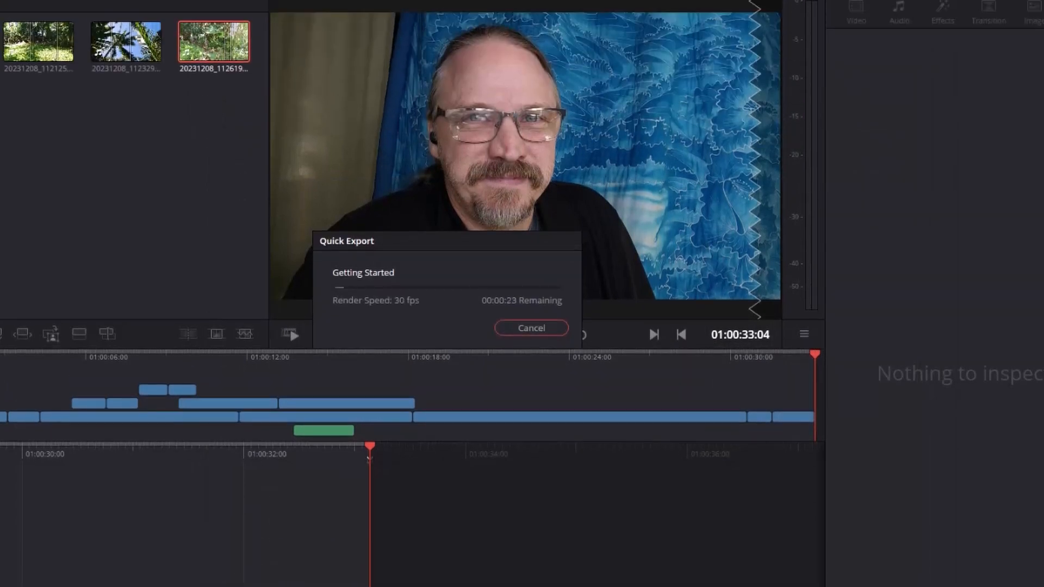